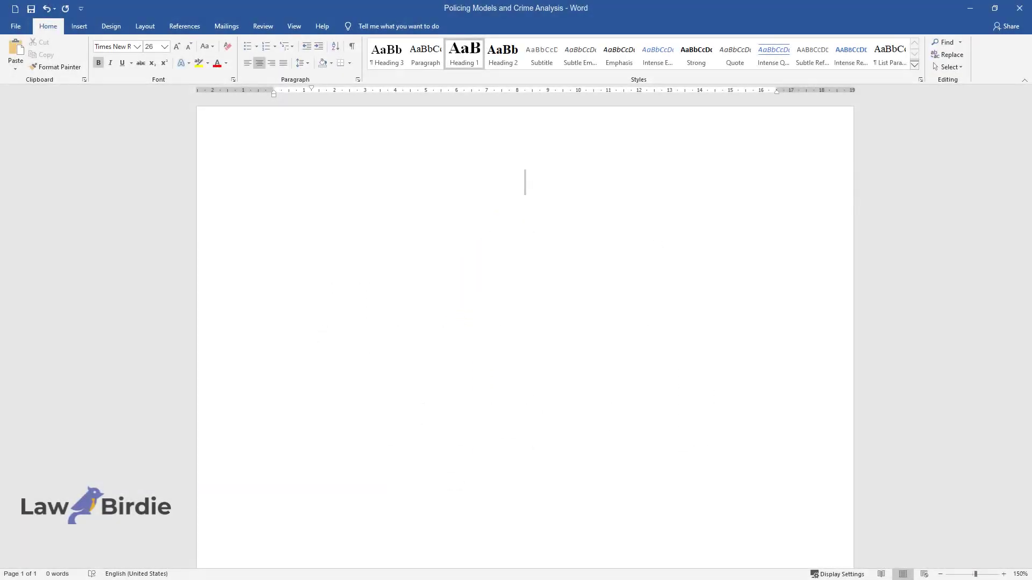
Step: Type the title 'Policing Models and Crime Analysis' in Heading 1, Times New Roman 26 bold
{"action": "type", "text": "Policing Mo"}
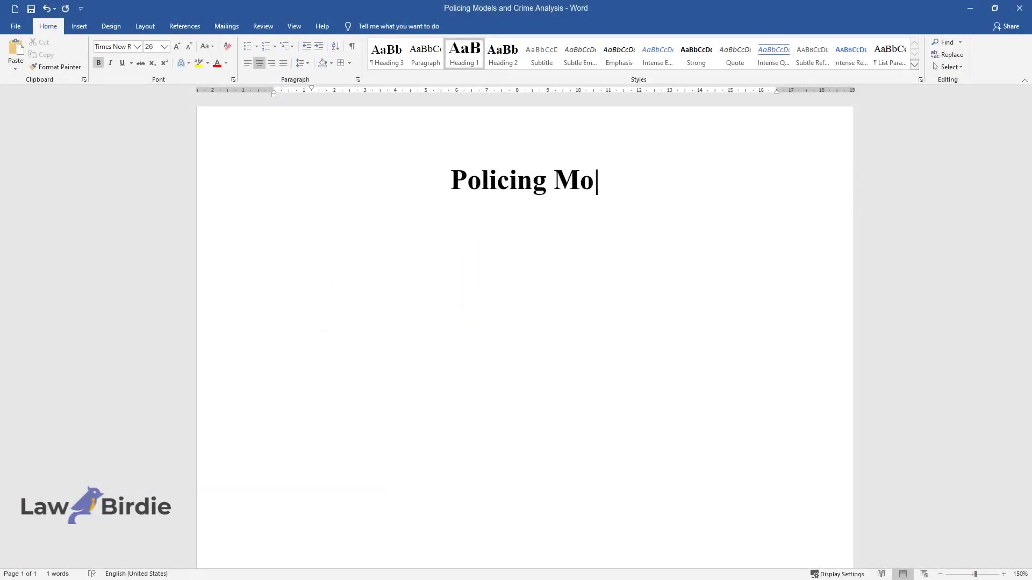
{"action": "type", "text": "dels and Crime Analysis"}
Step: Below the title, write the introduction beginning 'Law enforcement is an important part of any country's political and social systems.'
{"action": "key", "text": "Return"}
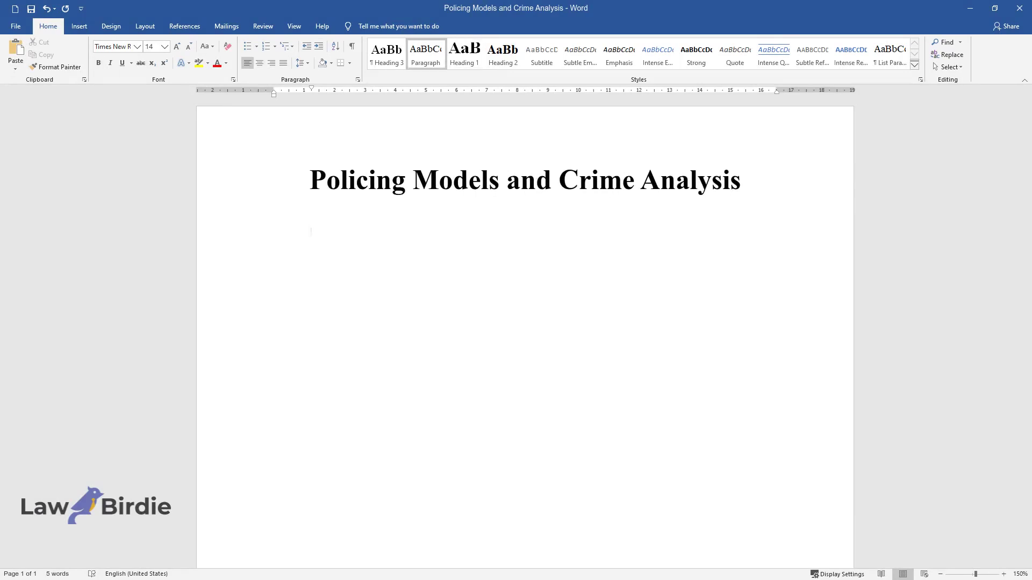
{"action": "type", "text": "Law enforcement is an important part of any count"}
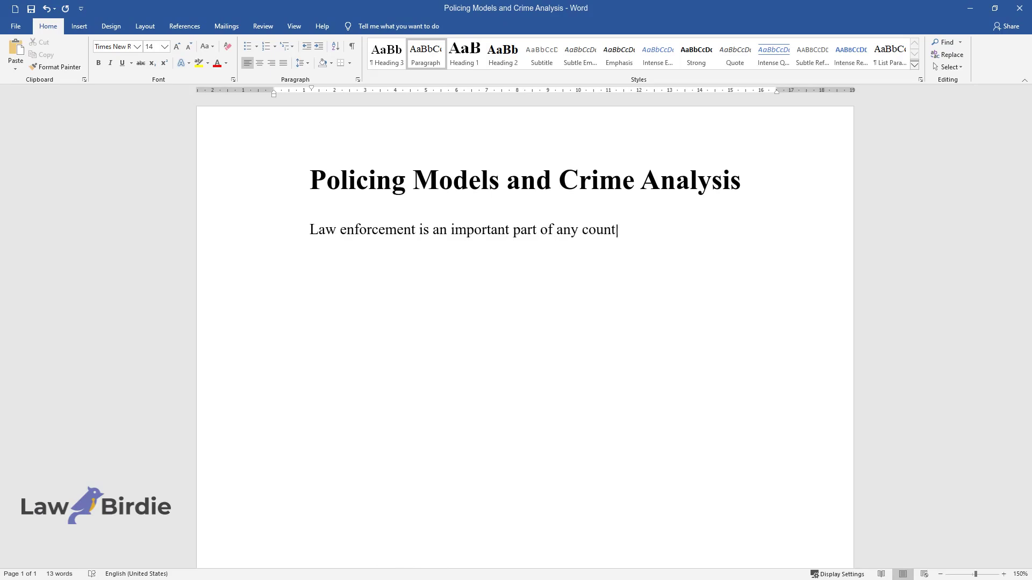
{"action": "type", "text": "ry's political and social systems. "}
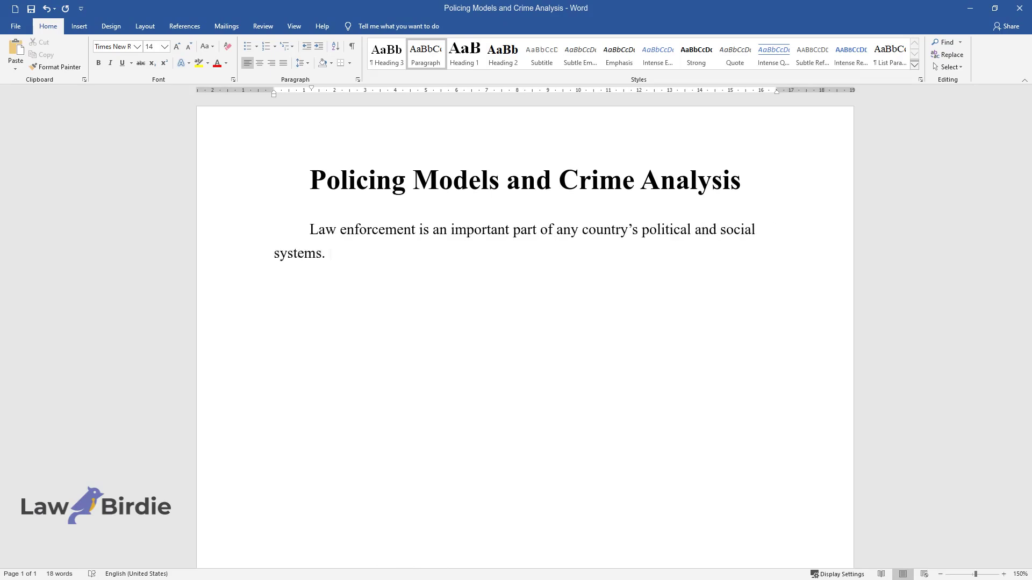
{"action": "type", "text": "Police officers and other law enfor"}
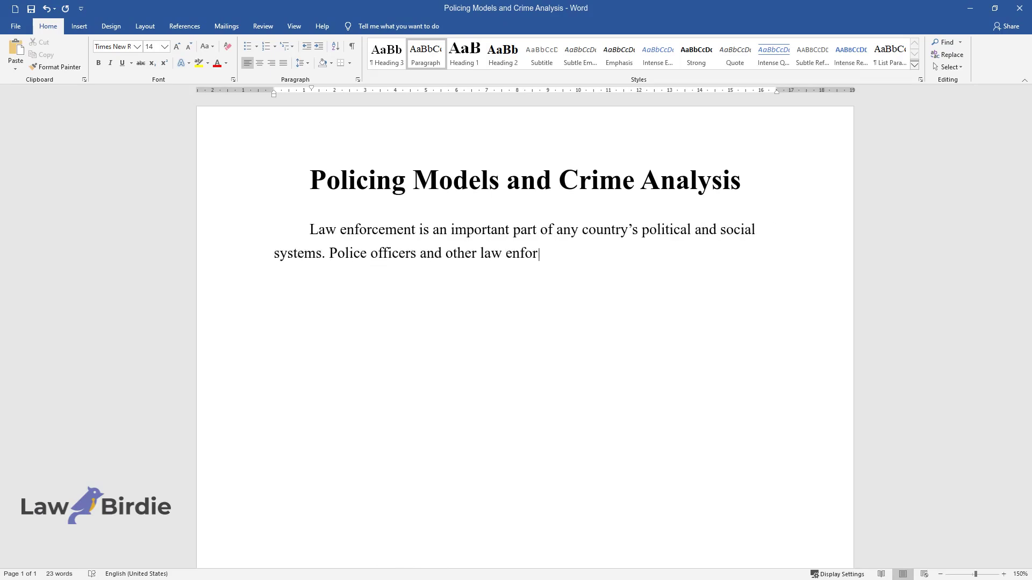
{"action": "type", "text": "cement workers are responsible for "}
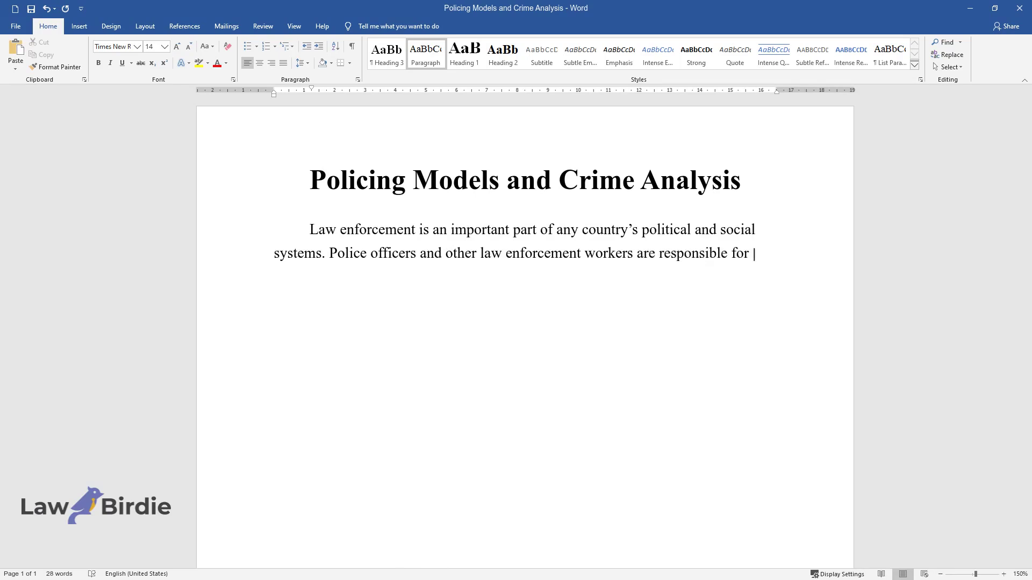
{"action": "type", "text": "establishing justice. Therefore, it"}
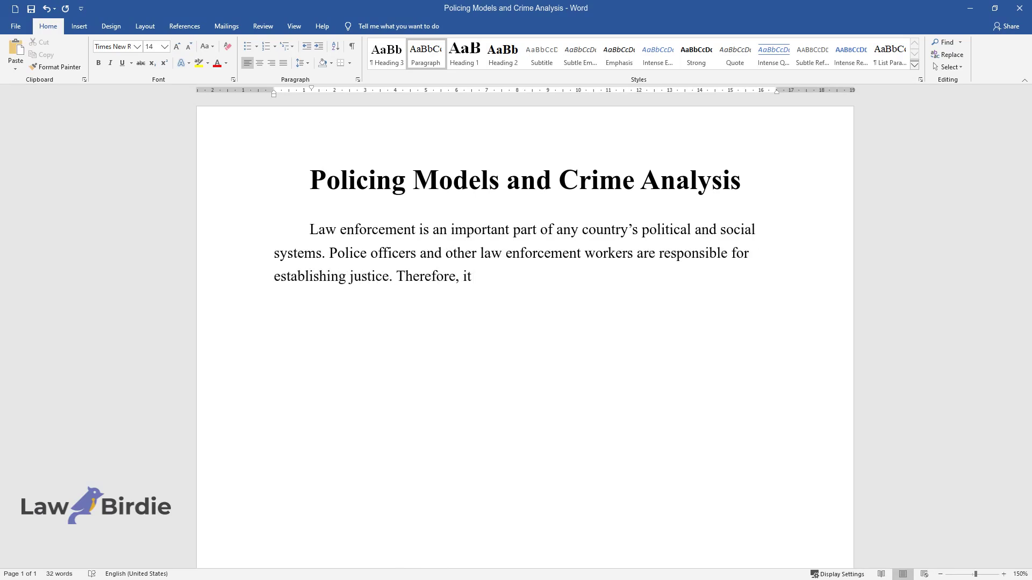
{"action": "type", "text": " is essential to ensure an efficien"}
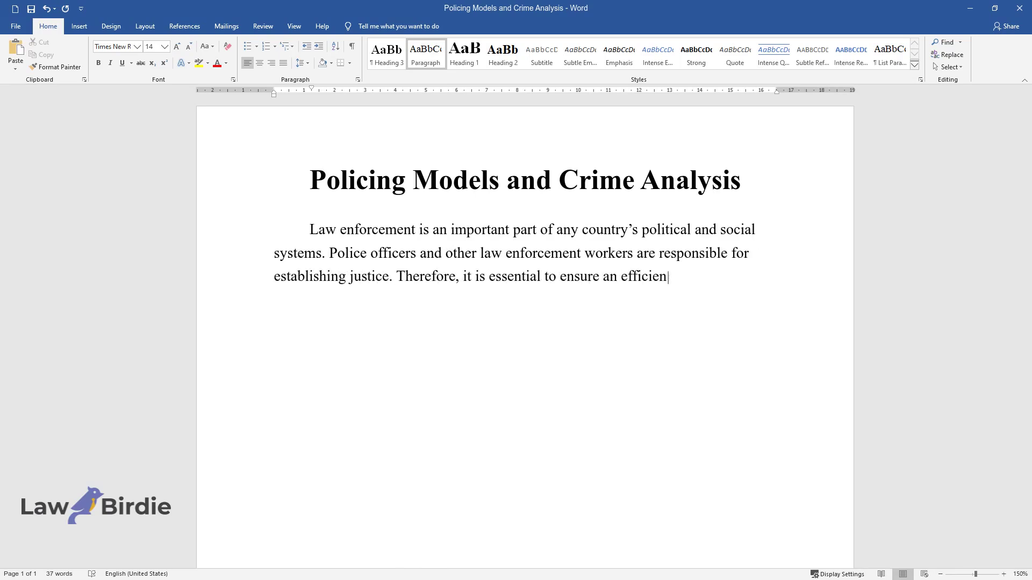
{"action": "type", "text": "t and well-functioning system of policing that will allow not only add"}
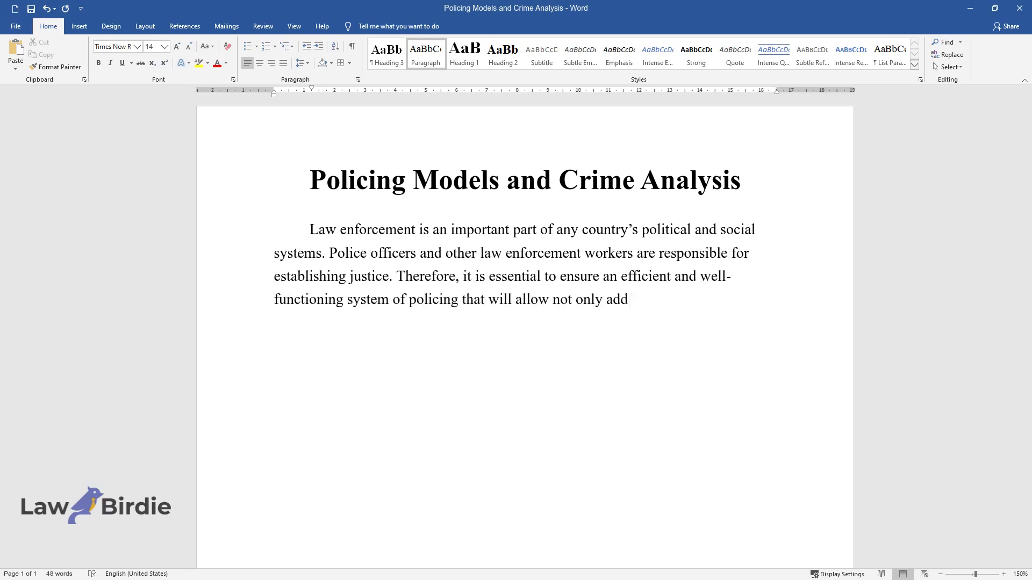
{"action": "type", "text": "ress the incidents of crime as they occur bu"}
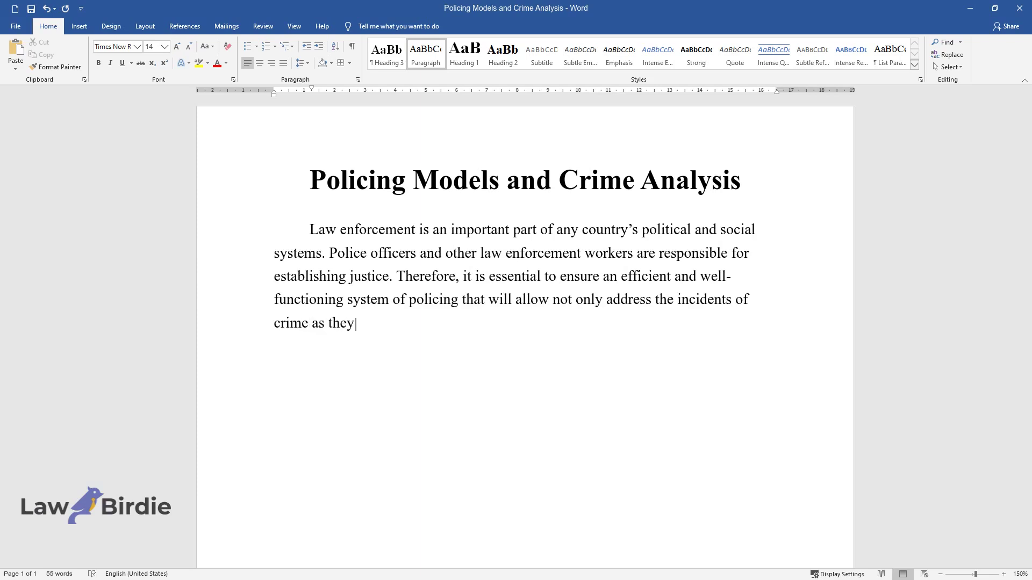
{"action": "type", "text": "t to prevent all possible "}
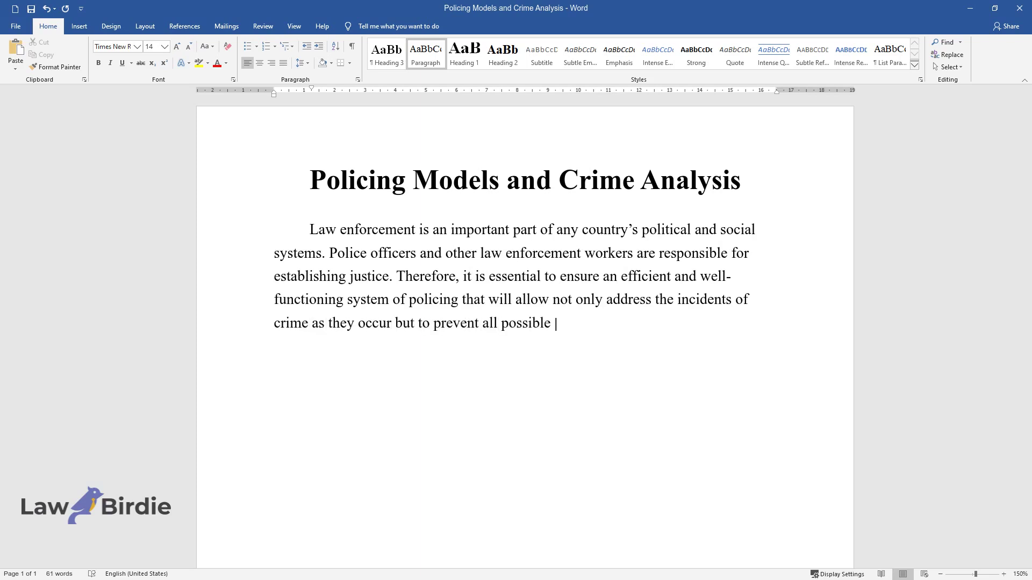
{"action": "type", "text": "threats from happening. In recent d"}
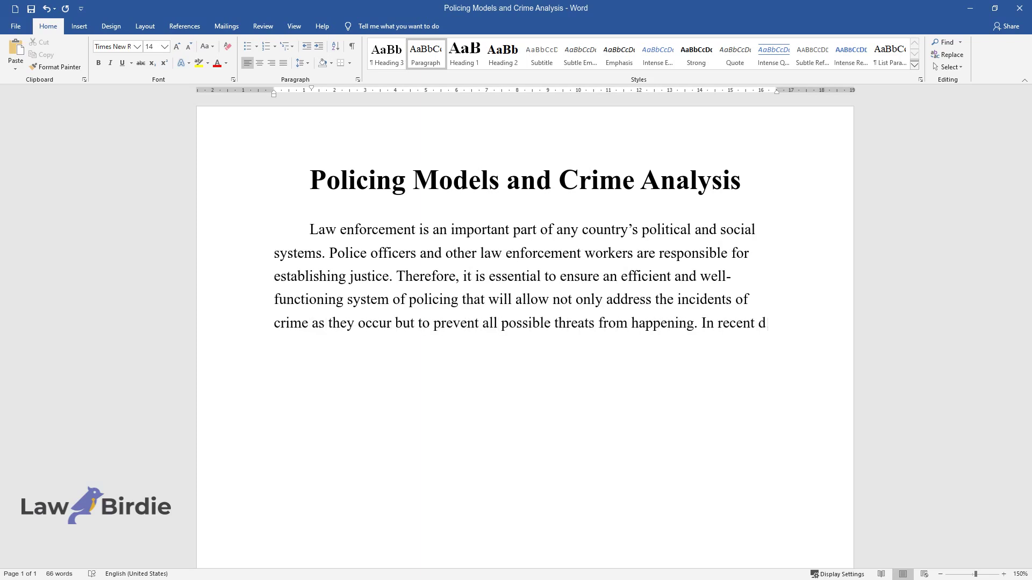
{"action": "type", "text": "ecades, policing models have been closely related to crime analysis, as"}
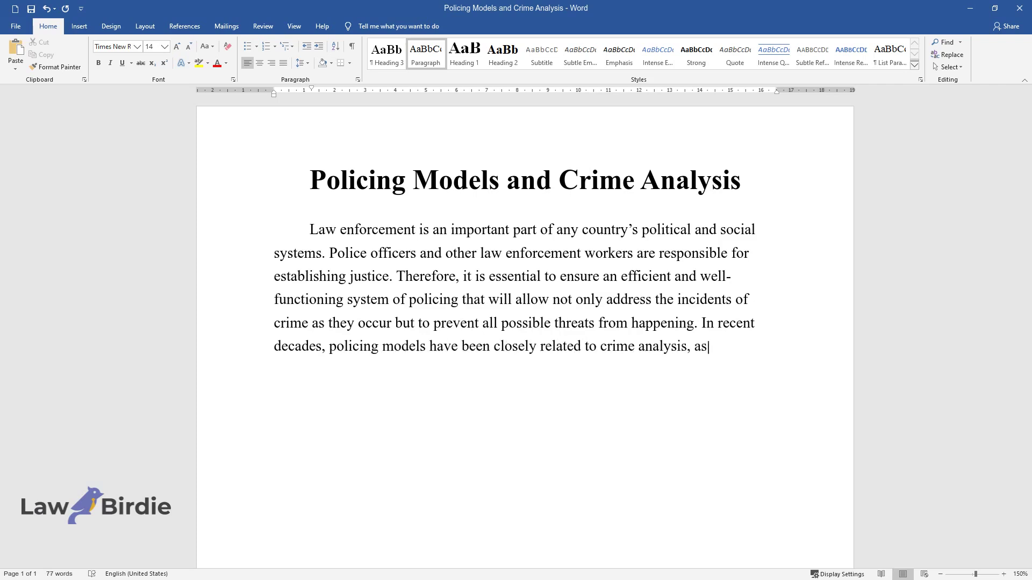
{"action": "type", "text": " this practice provides police agen"}
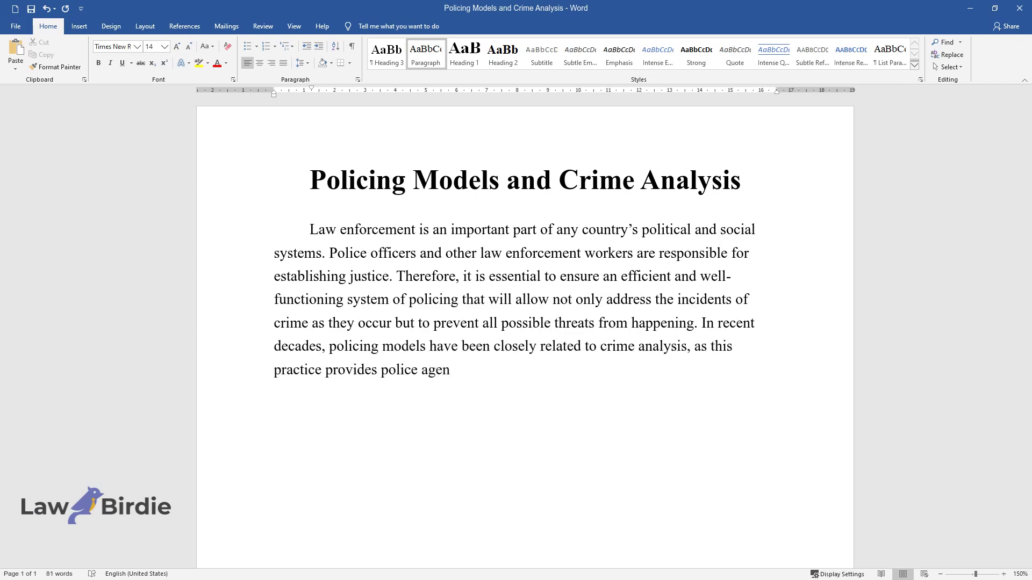
{"action": "type", "text": "cies with a broader insight into th"}
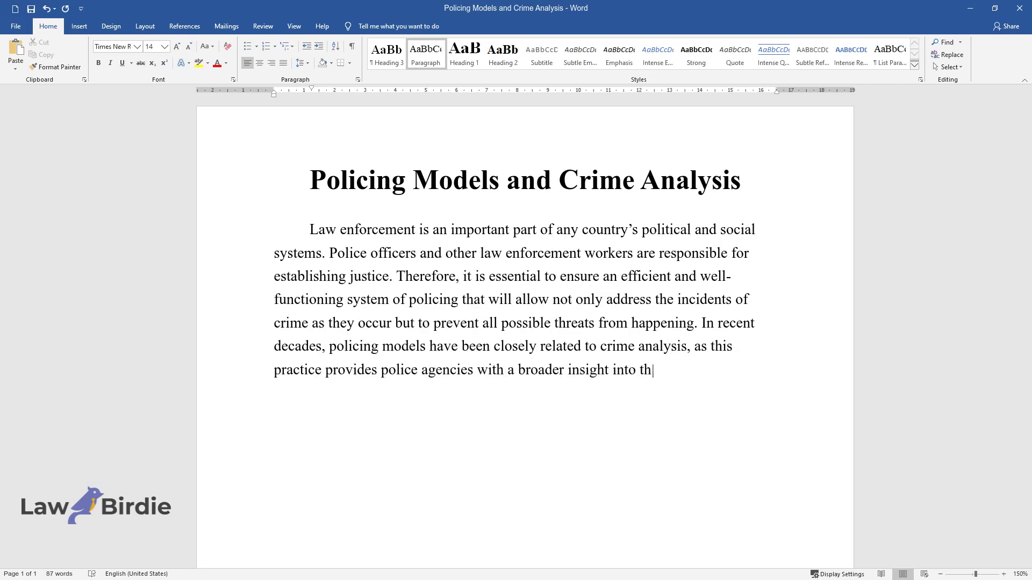
{"action": "type", "text": "e causes and preconditions of crimi"}
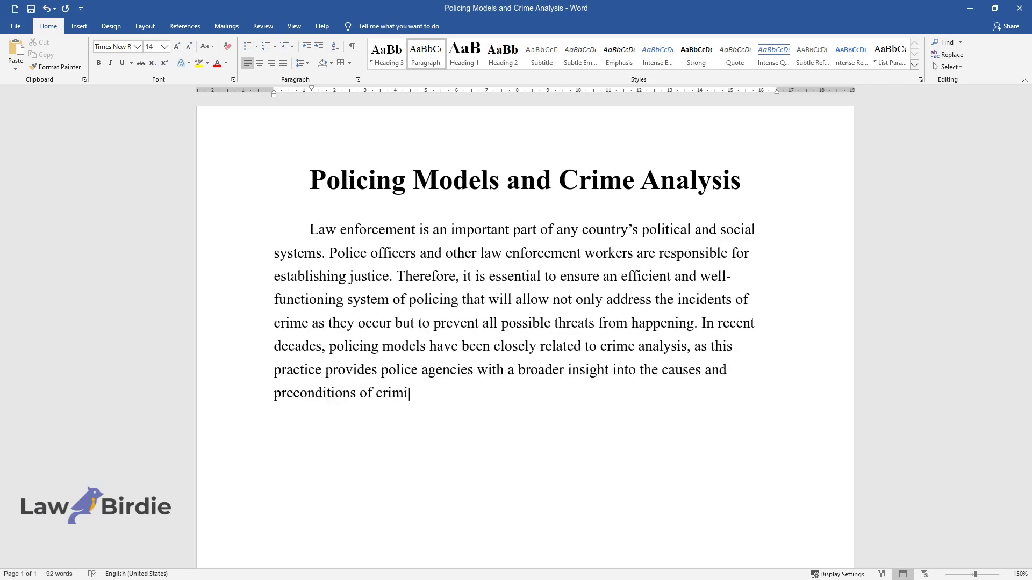
{"action": "type", "text": "nal activities. Four policing model"}
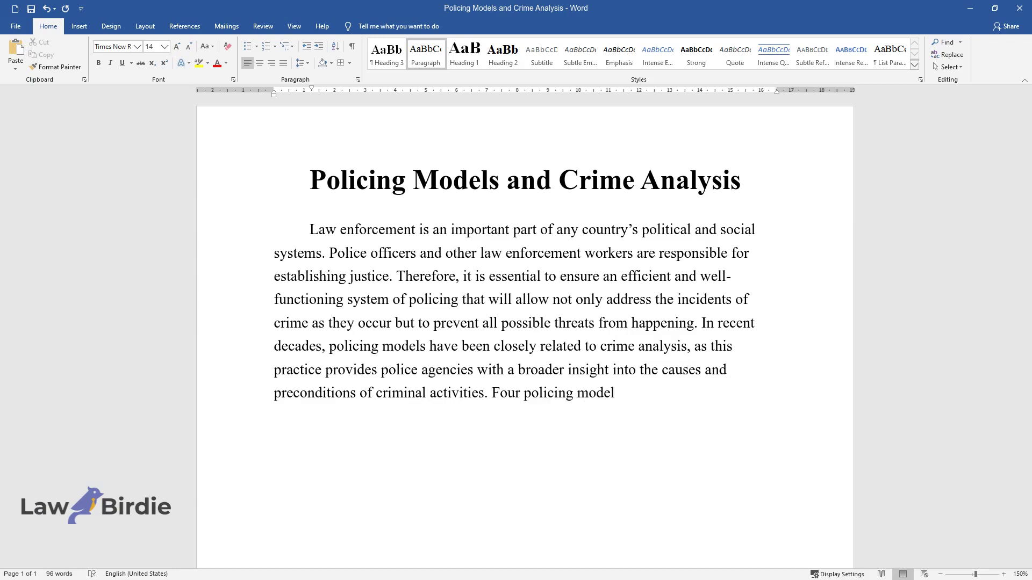
{"action": "type", "text": "s will be presented in this paper, "}
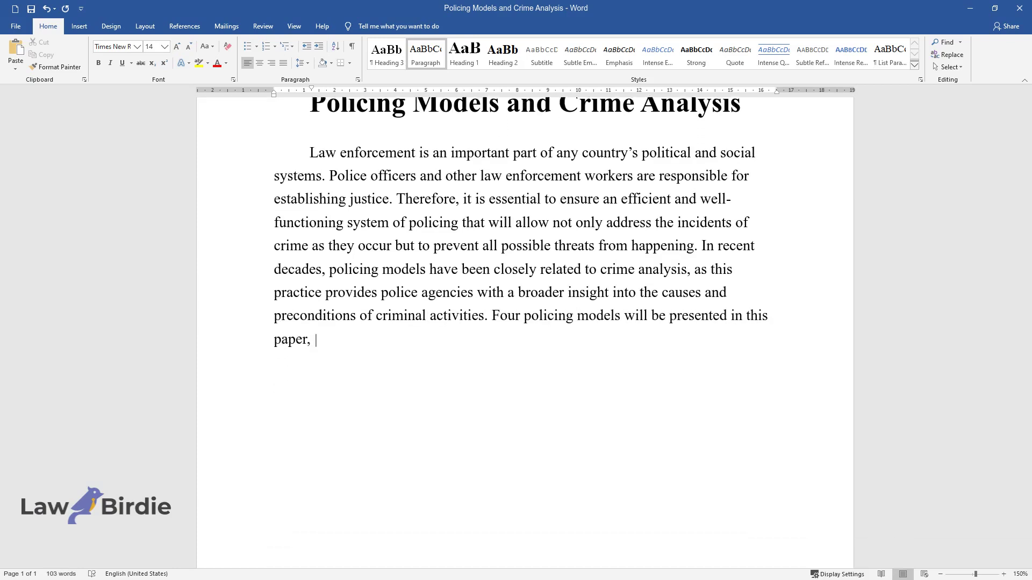
{"action": "type", "text": "and crime analysis will be discusse"}
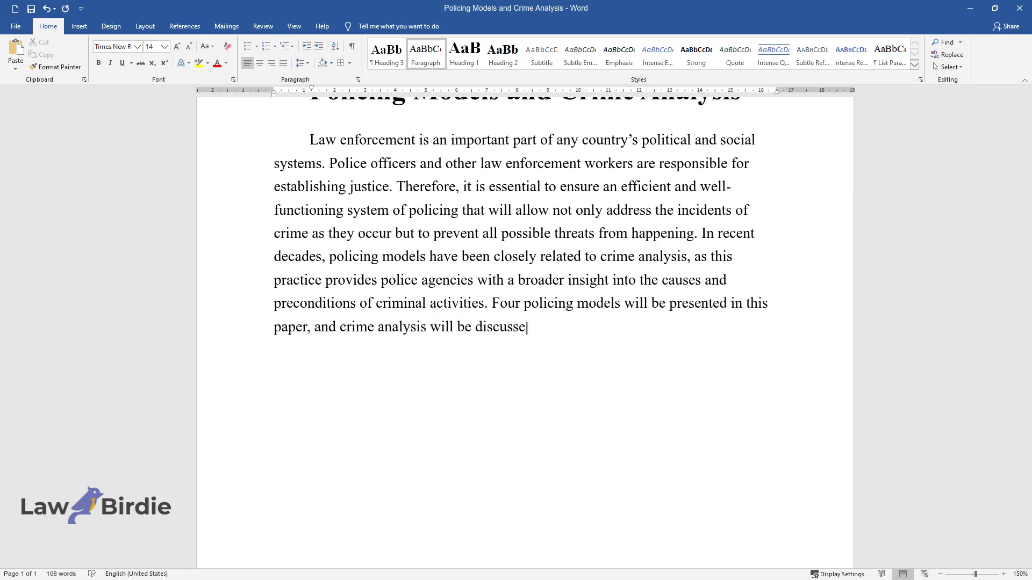
{"action": "type", "text": "d in terms of its beneficial applic"}
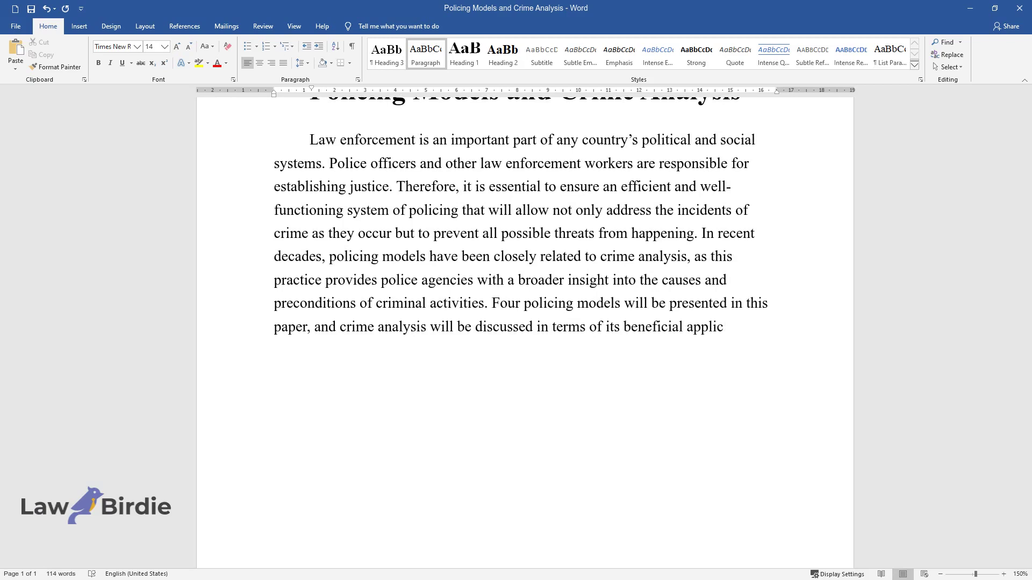
{"action": "type", "text": "ation in two of these models."}
Step: Add a paragraph beginning 'There are different models of policing…' on the four models and the professional model
{"action": "key", "text": "Return"}
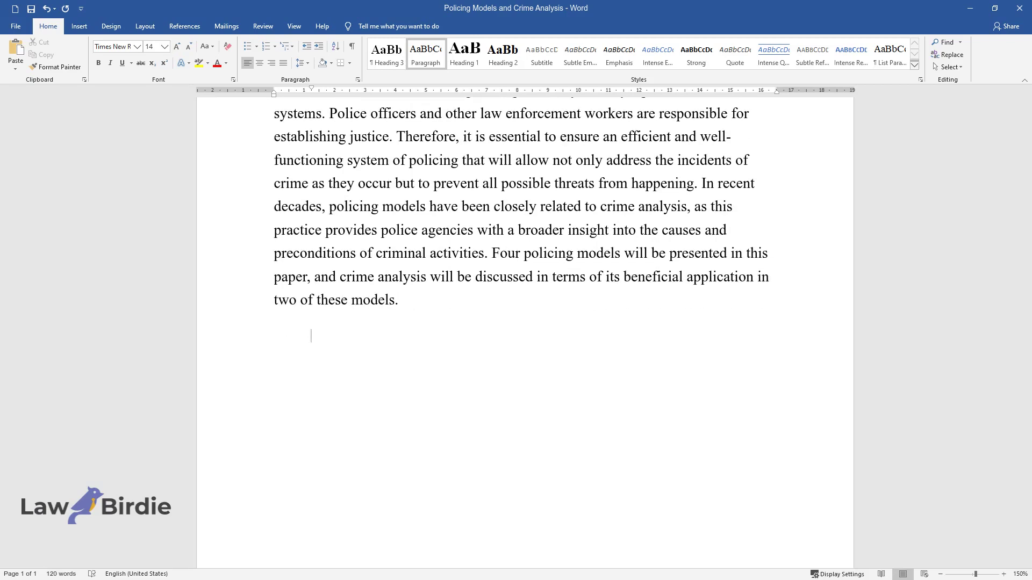
{"action": "type", "text": "There are differ"}
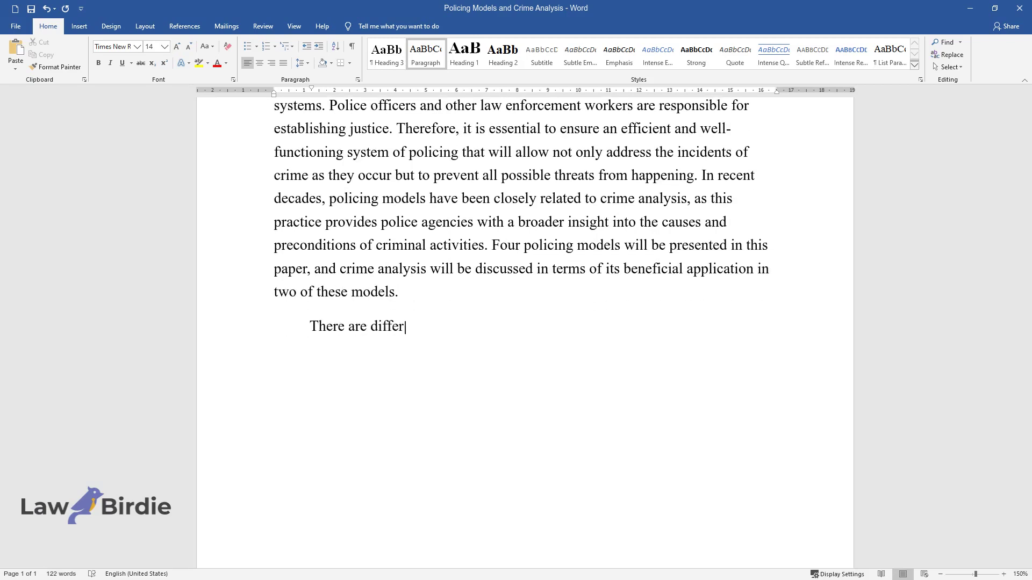
{"action": "type", "text": "ent models of policing analyzed in"}
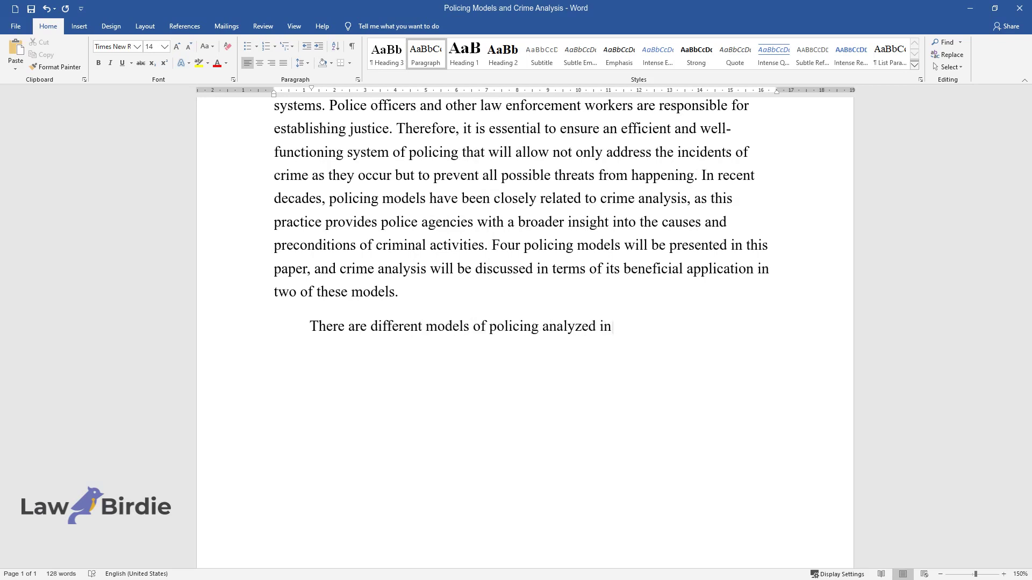
{"action": "type", "text": " political science and policy lite"}
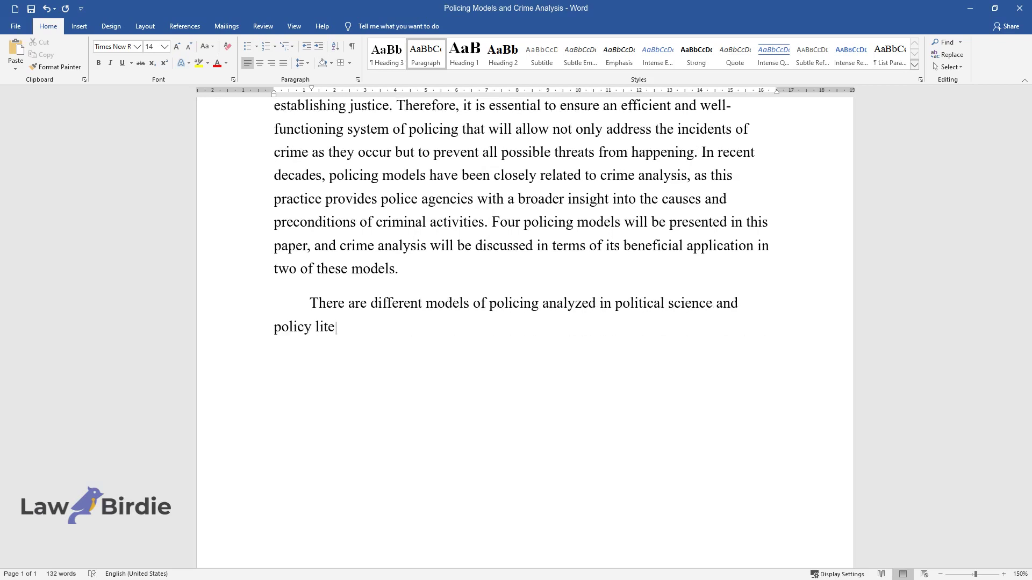
{"action": "type", "text": "rature, and four main models can "}
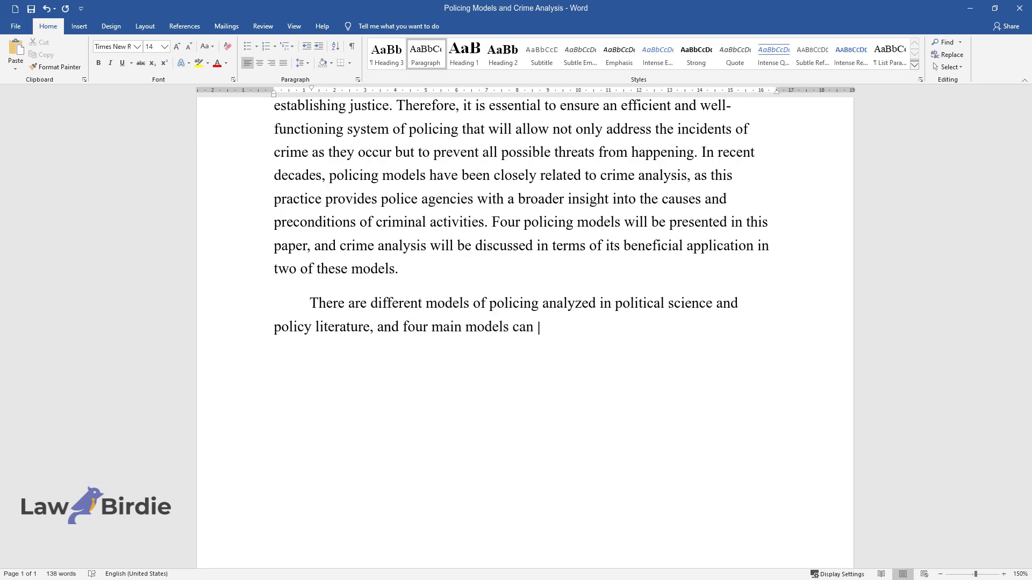
{"action": "type", "text": "be distinguished based on the rese"}
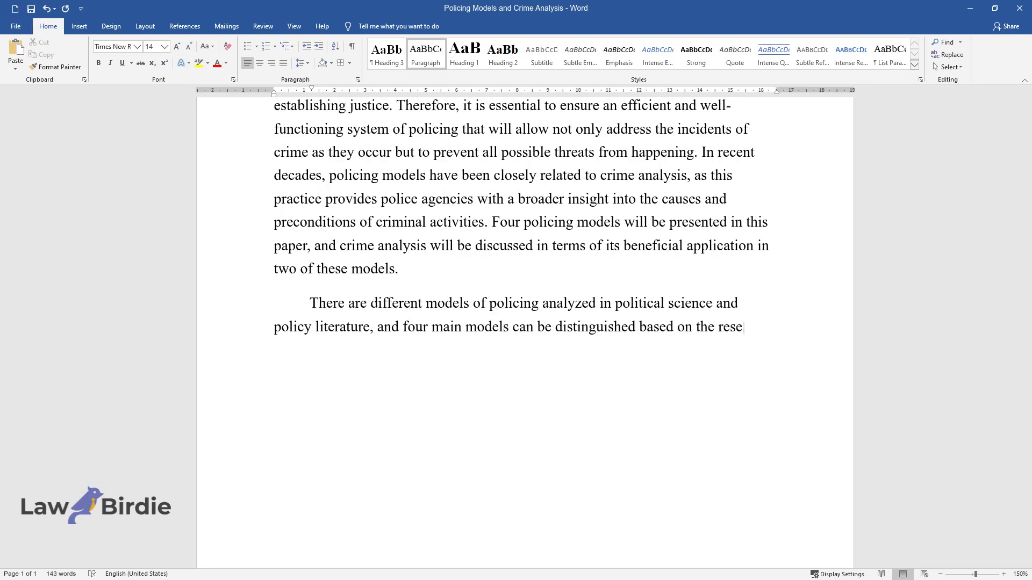
{"action": "type", "text": "arch conducted. These include the "}
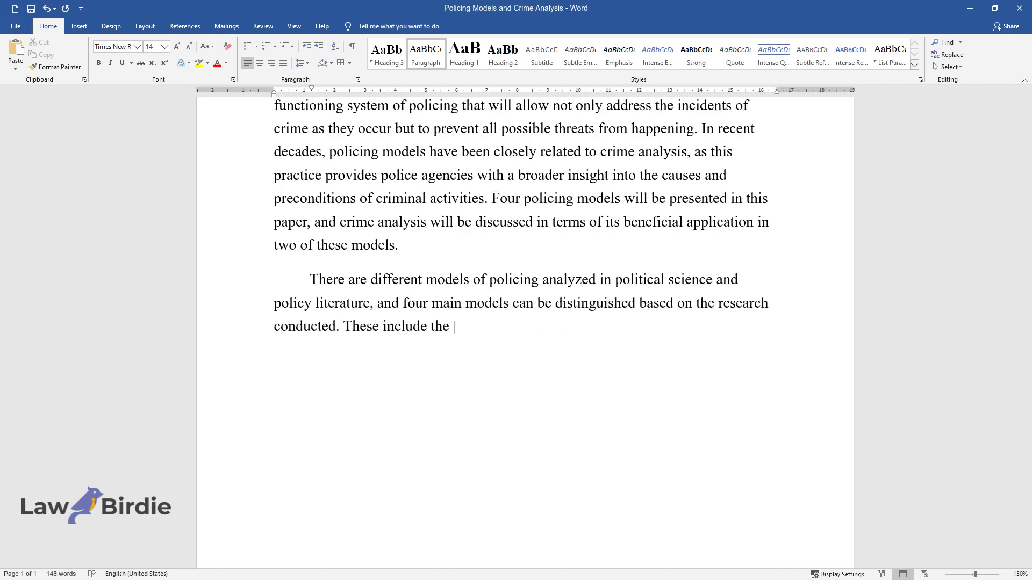
{"action": "type", "text": "professional model of policing, co"}
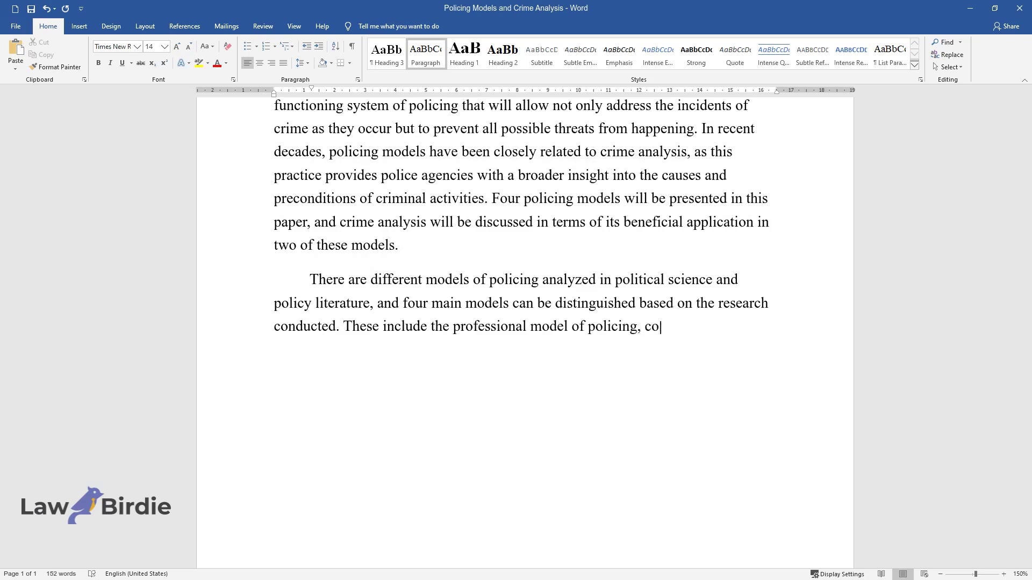
{"action": "type", "text": "mmunity policing, problem-oriented"}
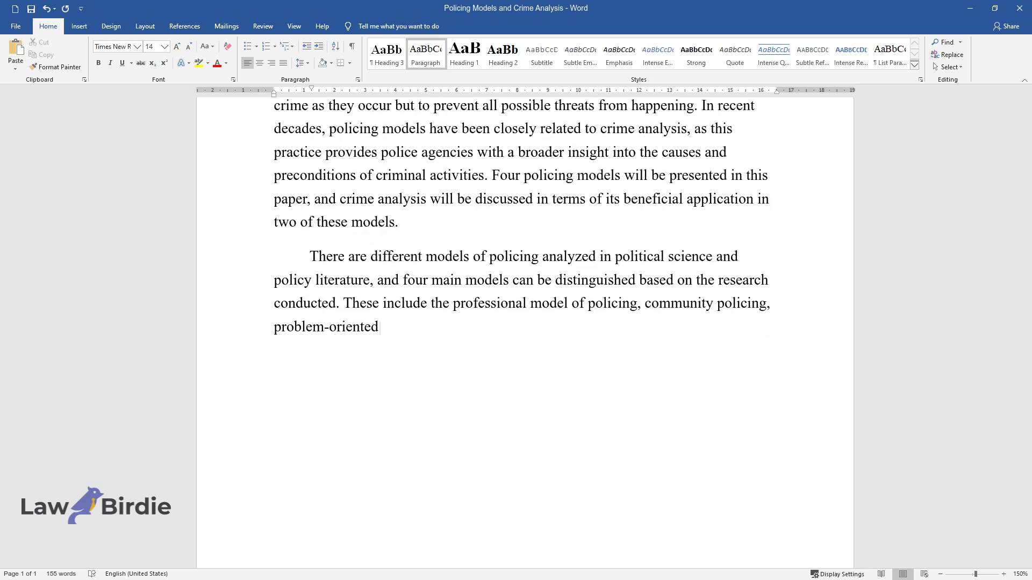
{"action": "type", "text": " policing, and security-oriented p"}
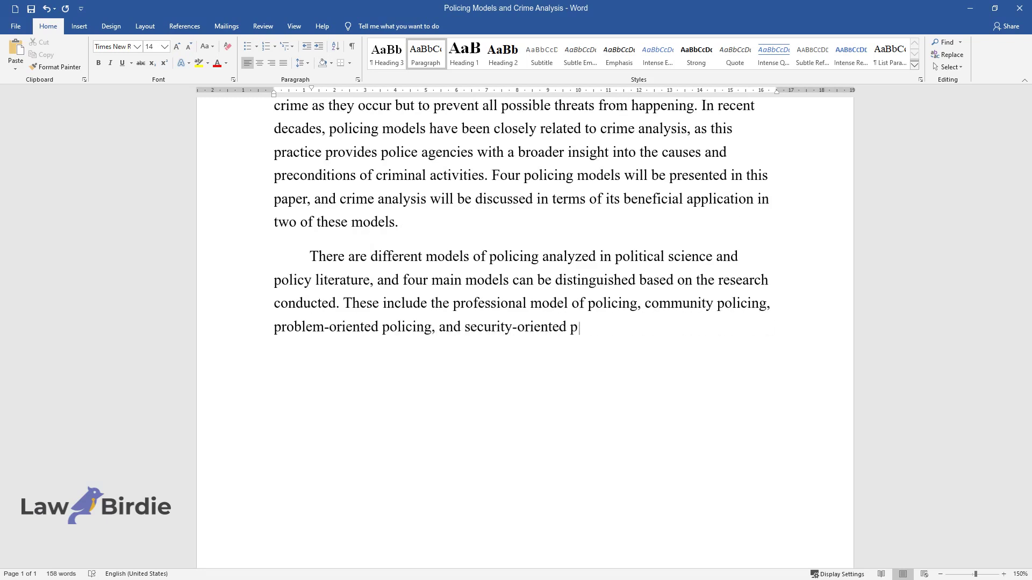
{"action": "type", "text": "olicing. Within the first model, t"}
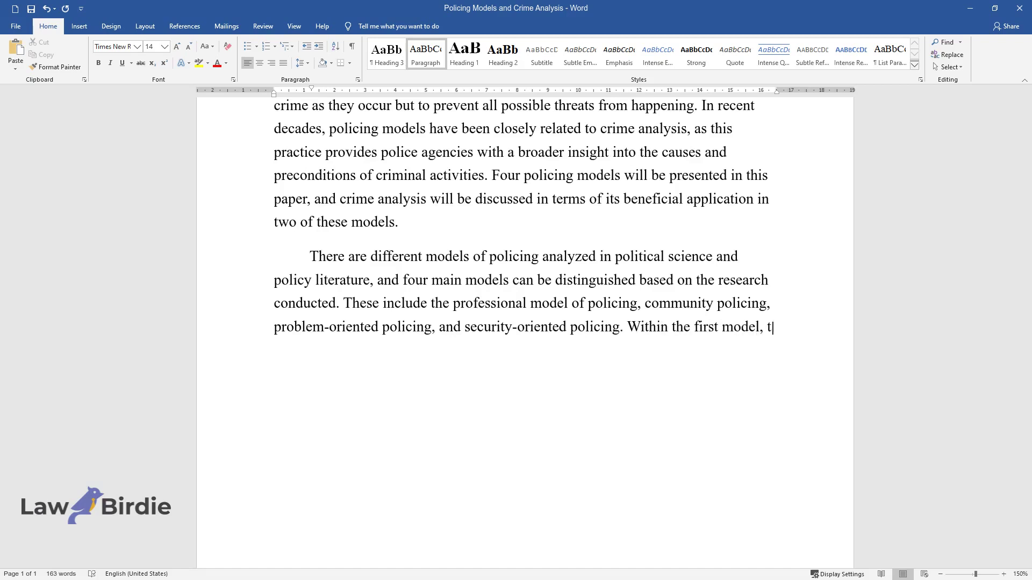
{"action": "type", "text": "he main goal of police officers is"}
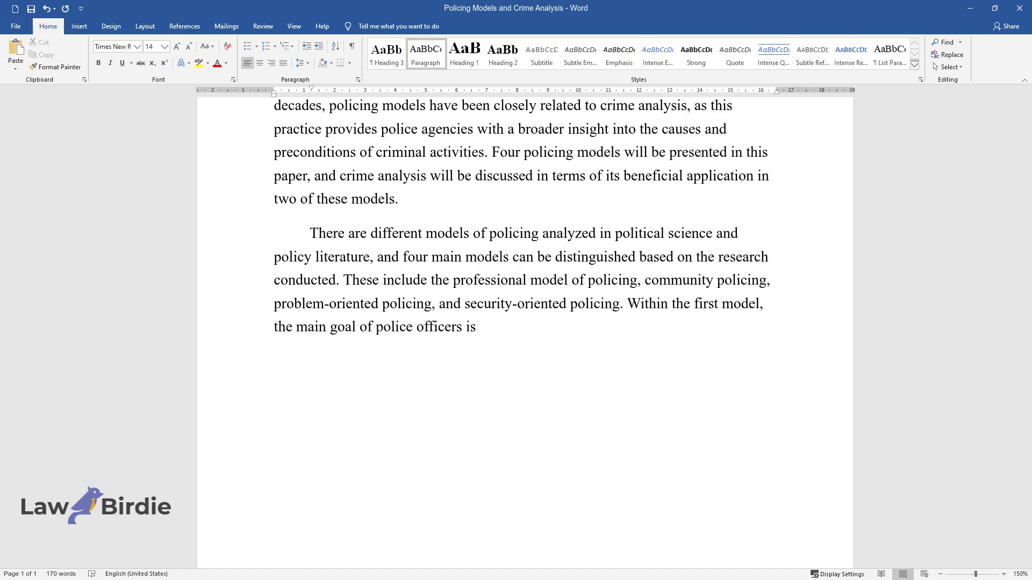
{"action": "type", "text": " rapidly responding to crimes. Thi"}
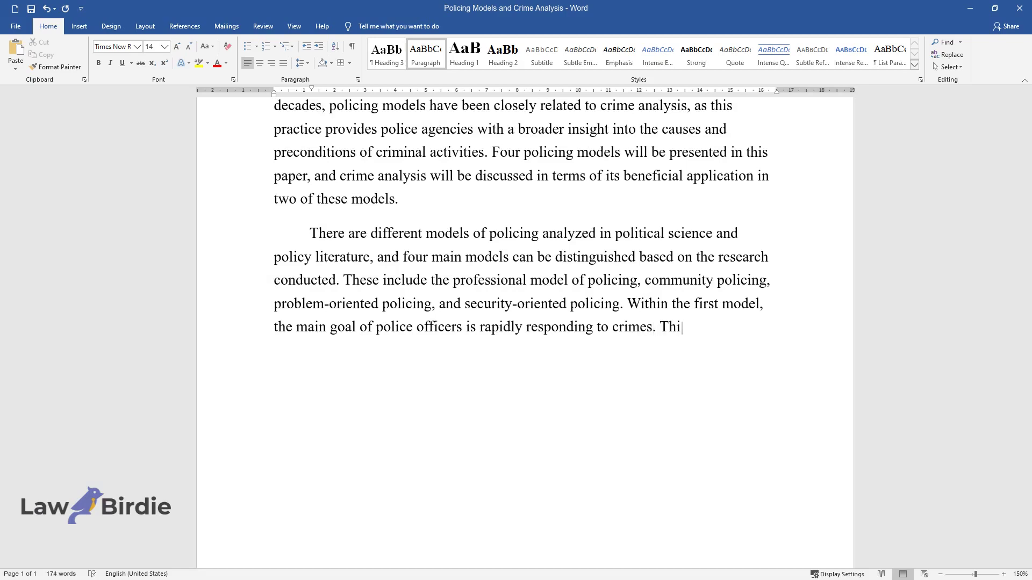
{"action": "type", "text": "s model was commonly used in polic"}
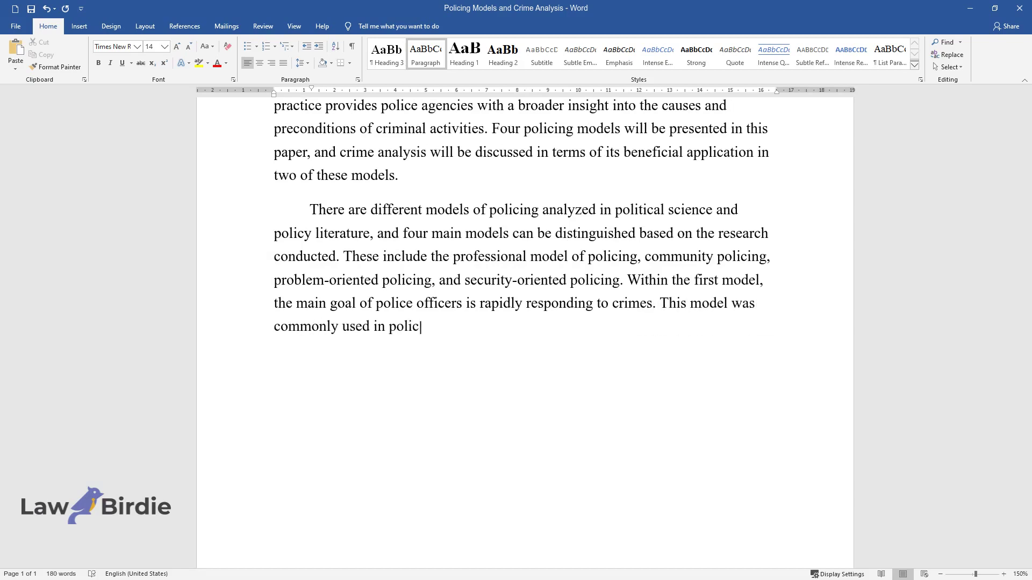
{"action": "type", "text": "e departments from 1920-1970 beca"}
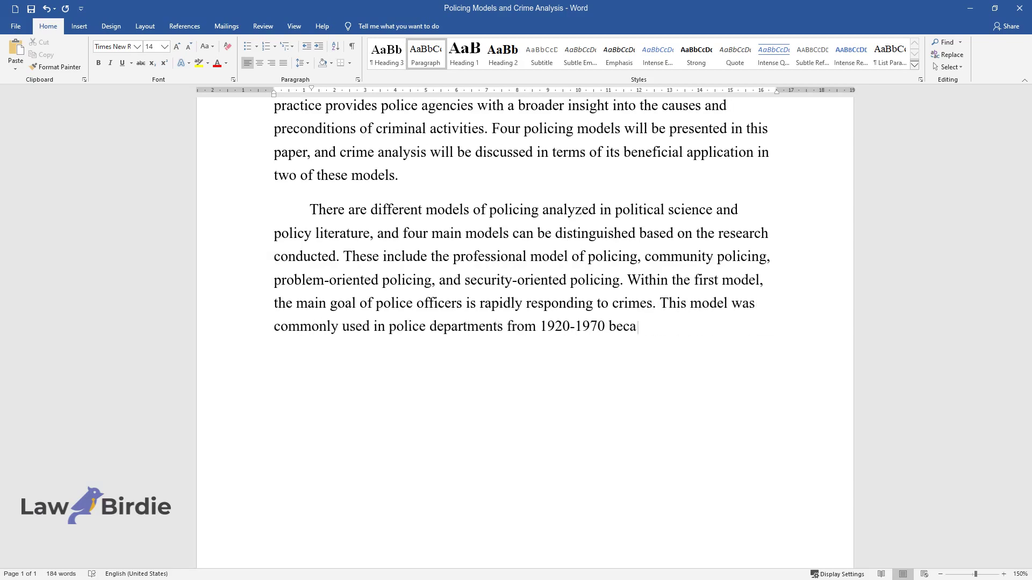
{"action": "type", "text": "use it was viewed as an effective "}
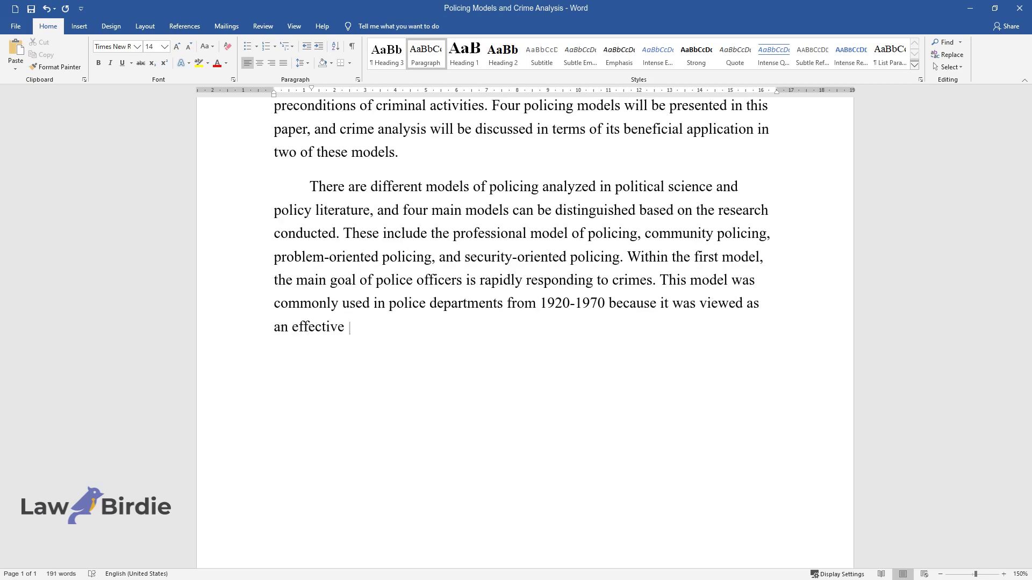
{"action": "type", "text": "crime control strategy. To ensure "}
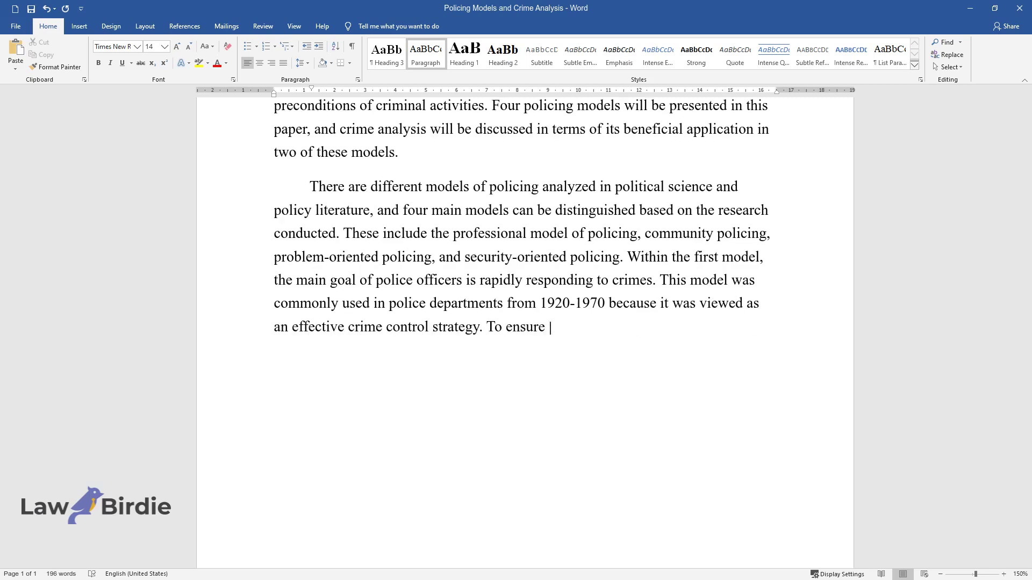
{"action": "type", "text": "control of personnel misconduct an"}
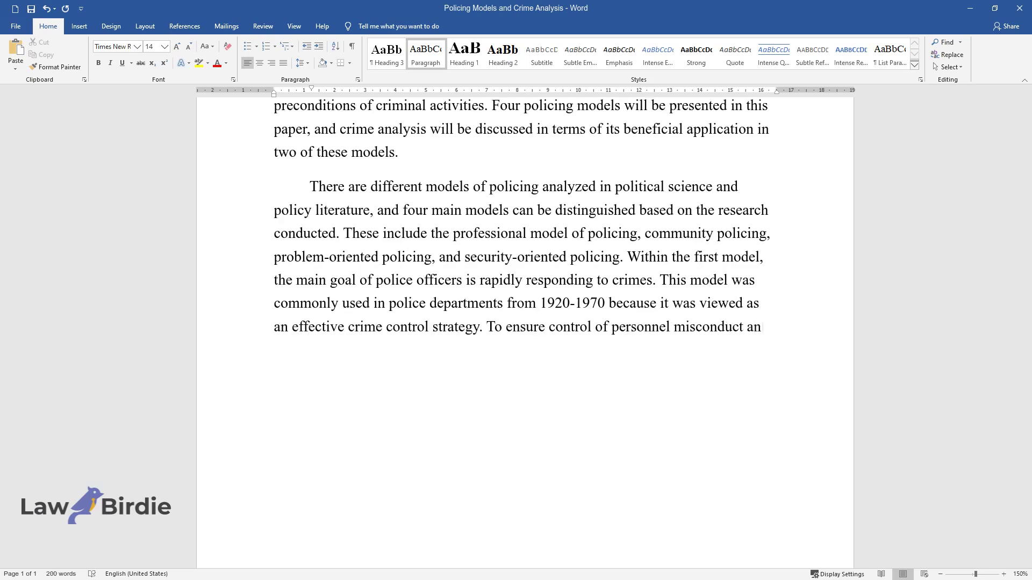
{"action": "type", "text": "d corruption, special focus was pl"}
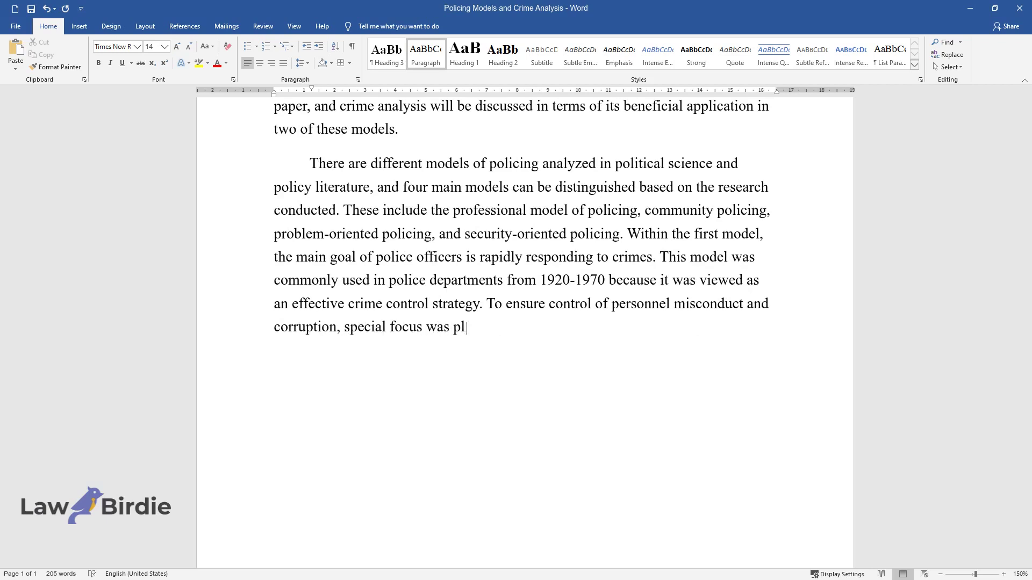
{"action": "type", "text": "aced on the officer's professional"}
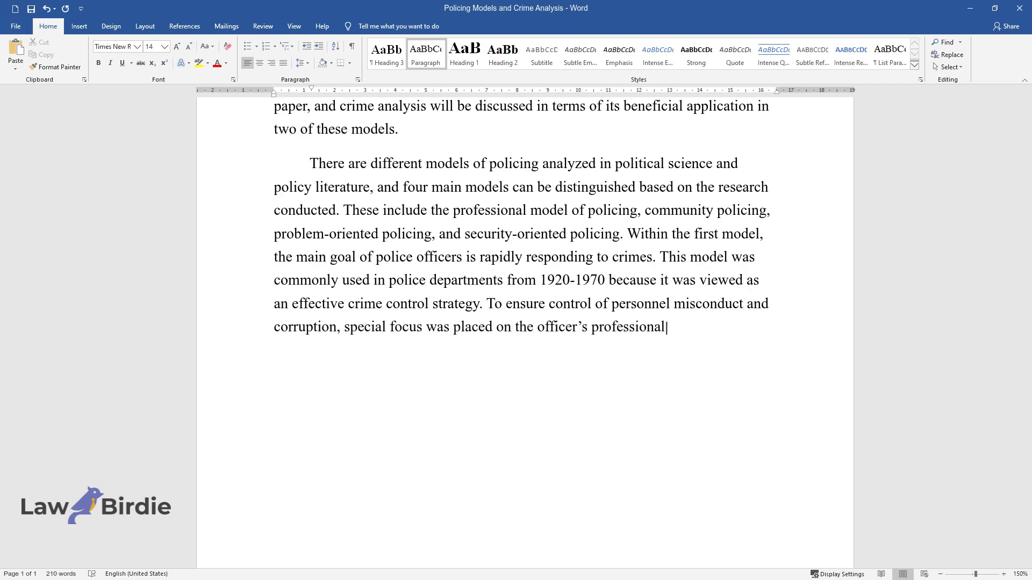
{"action": "type", "text": " a"}
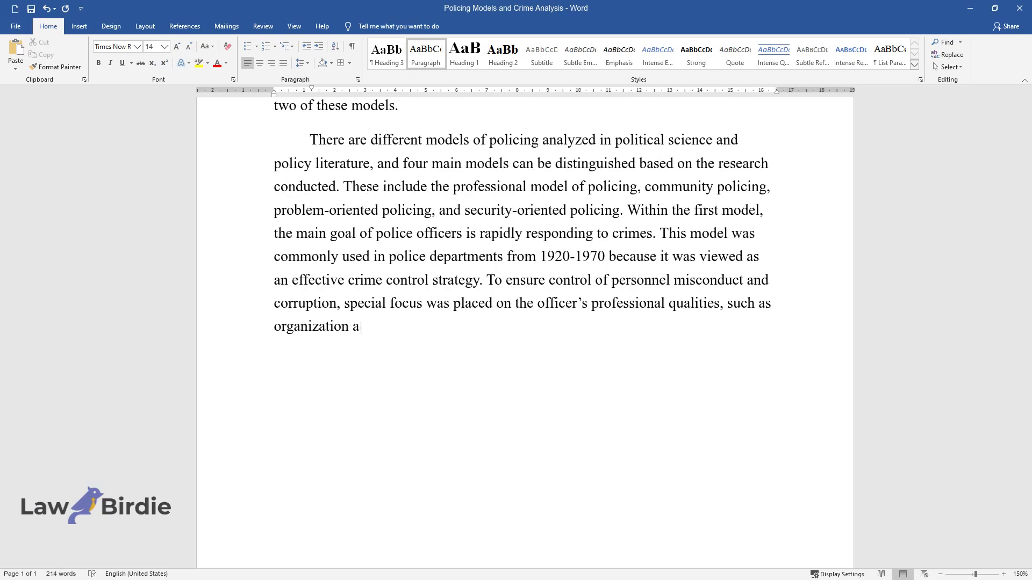
{"action": "type", "text": "s organization and self-discipline. Although this"}
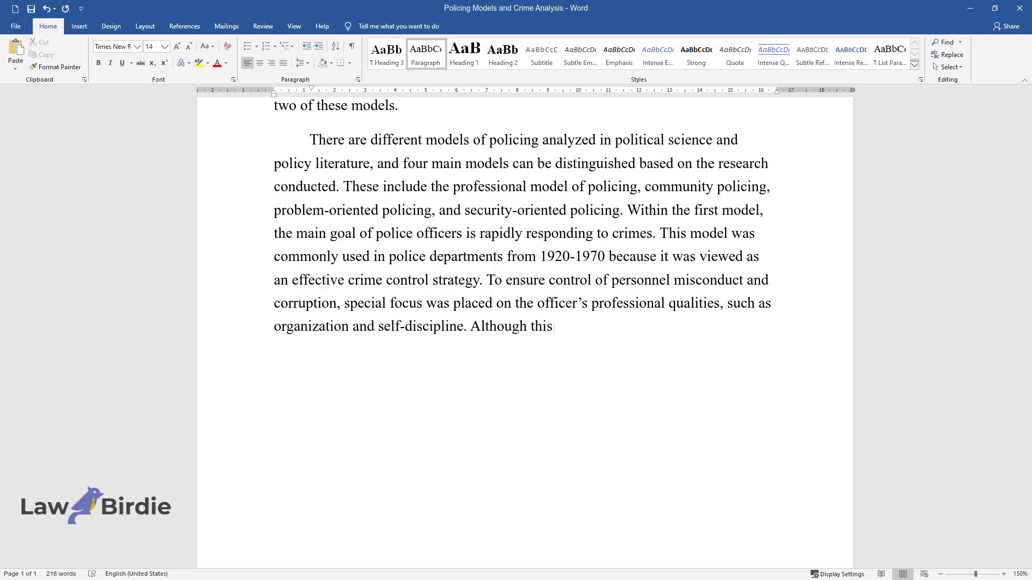
{"action": "type", "text": " model allowed better supervision "}
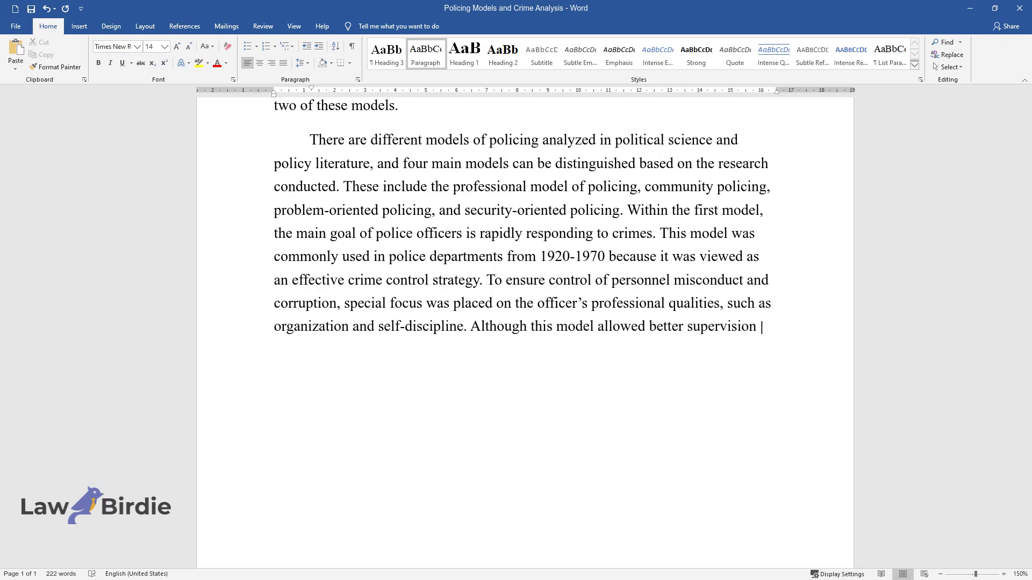
{"action": "type", "text": "over personnel than the approaches "}
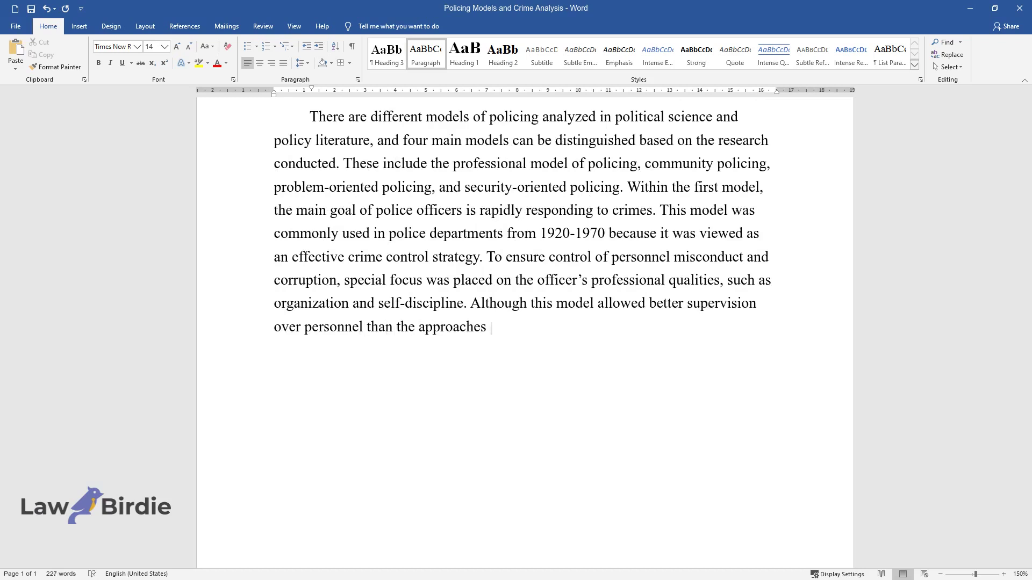
{"action": "type", "text": "used earlier, it is now seen as t"}
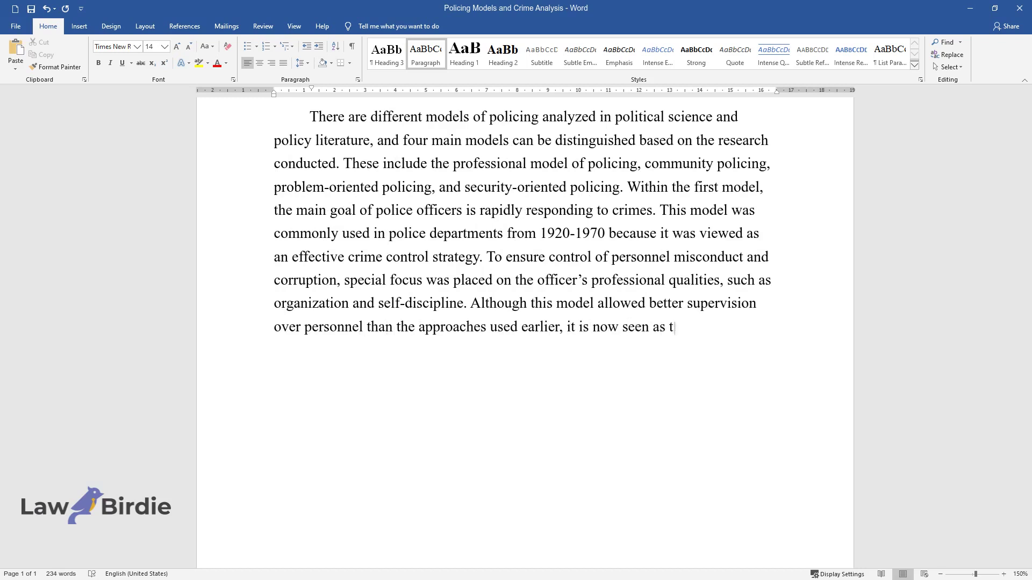
{"action": "type", "text": "oo narrow and not efficien"}
{"action": "type", "text": "t in ter"}
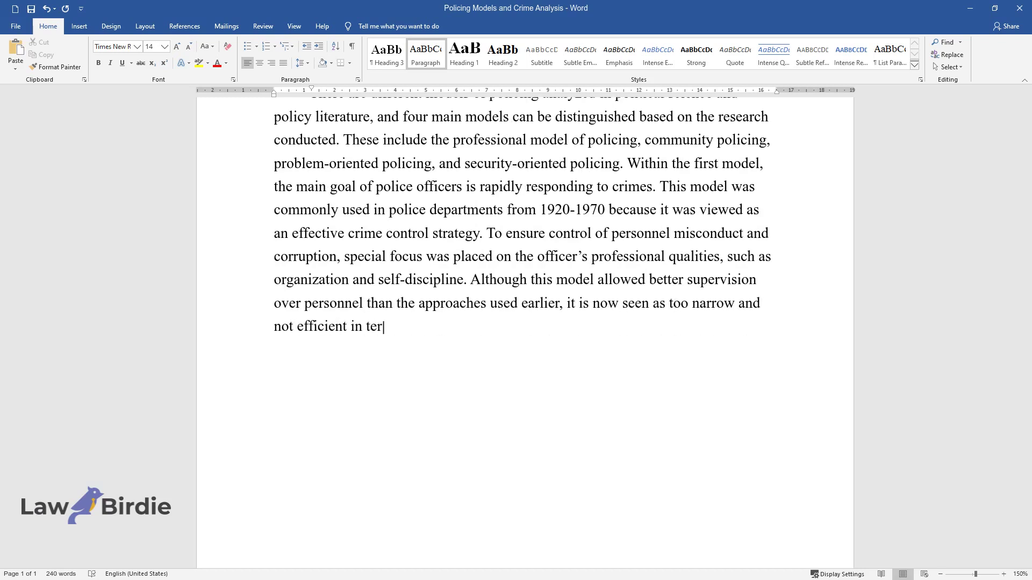
{"action": "type", "text": "ms of crime prevention. While the "}
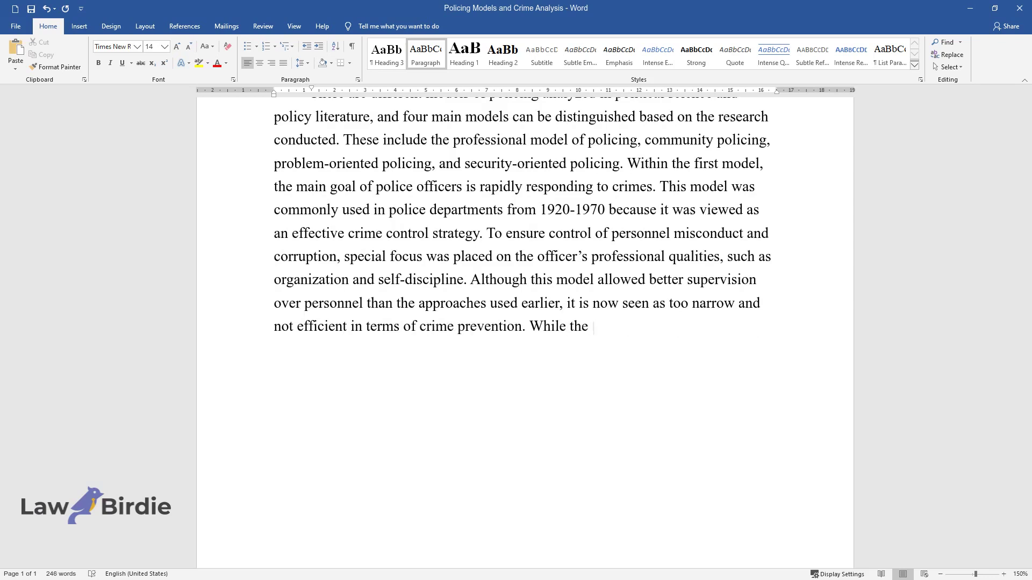
{"action": "type", "text": "police force was well-trained and organized enough "}
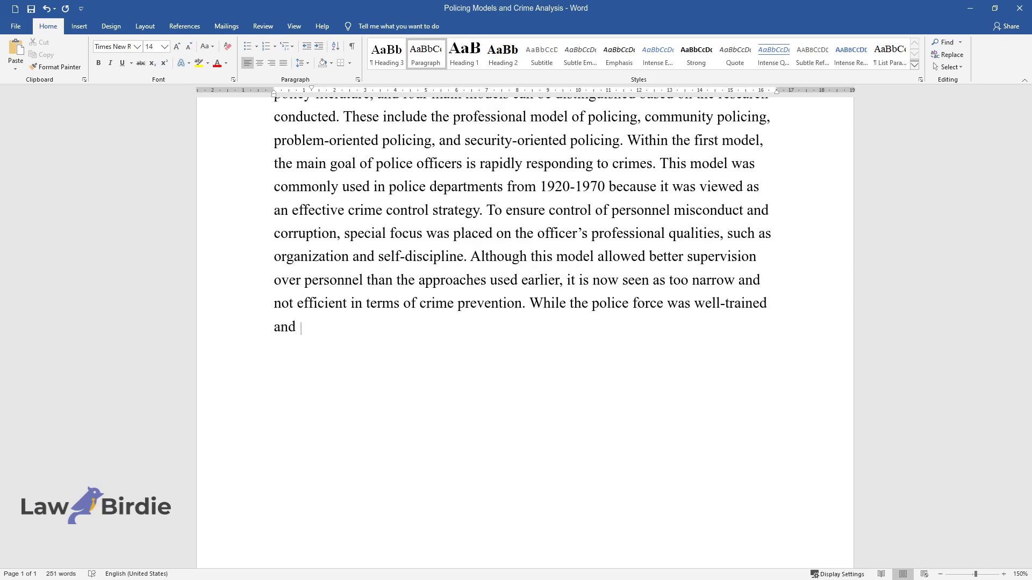
{"action": "type", "text": "to react rapidly"}
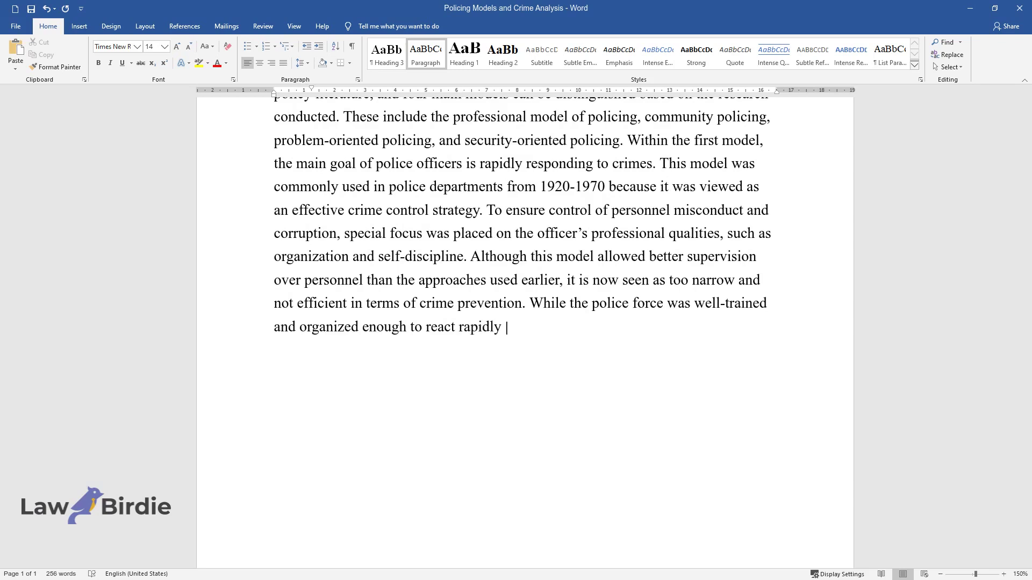
{"action": "type", "text": " to incidents of crime, it was not "}
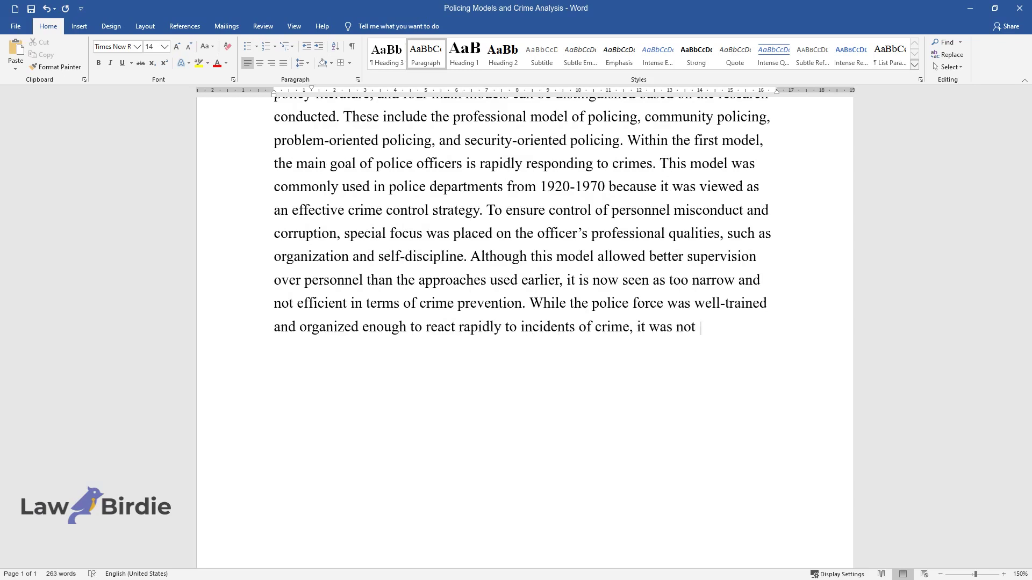
{"action": "type", "text": "competent in terms of preventing them."}
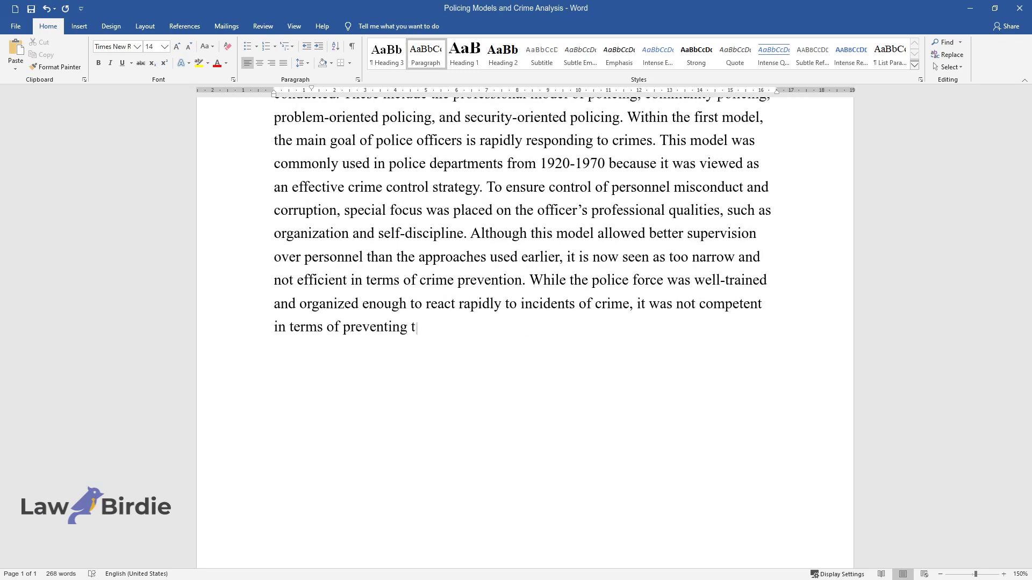
{"action": "key", "text": "Return"}
Step: Write the community policing paragraph ending 'and safer neighborhoods.' and start a new paragraph
{"action": "type", "text": "T"}
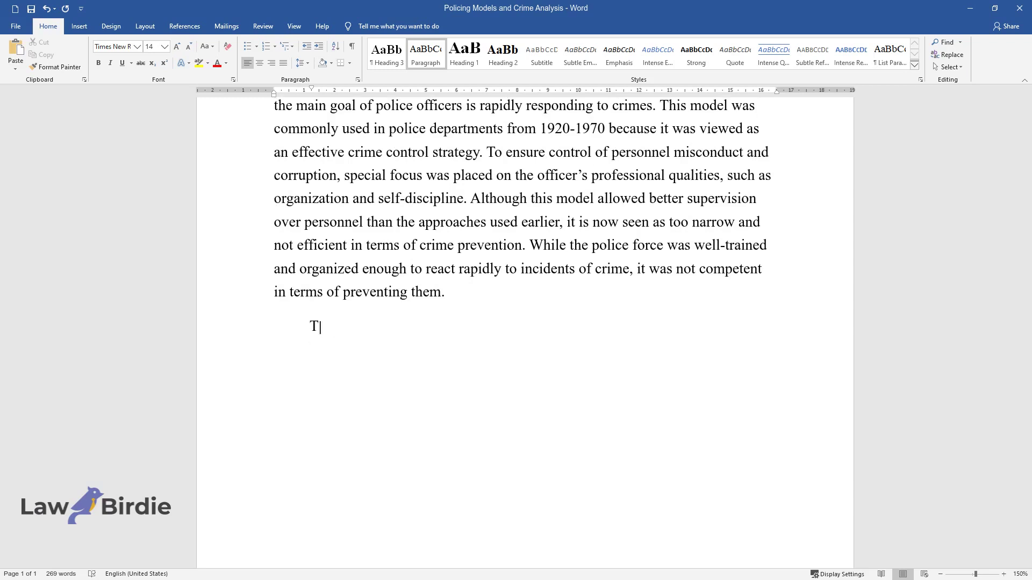
{"action": "type", "text": "he community policing model was int"}
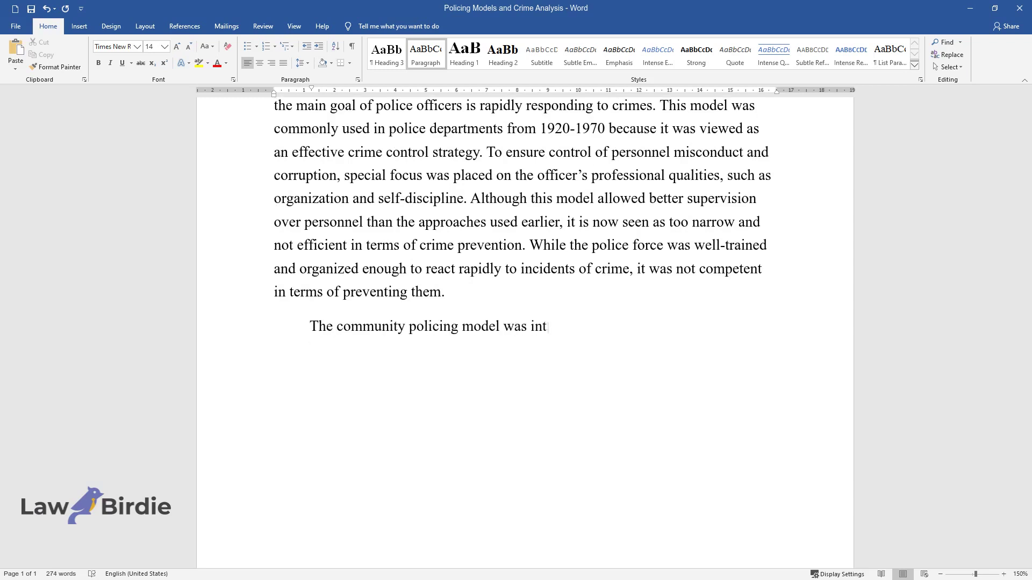
{"action": "type", "text": "roduced as a replacement for the pr"}
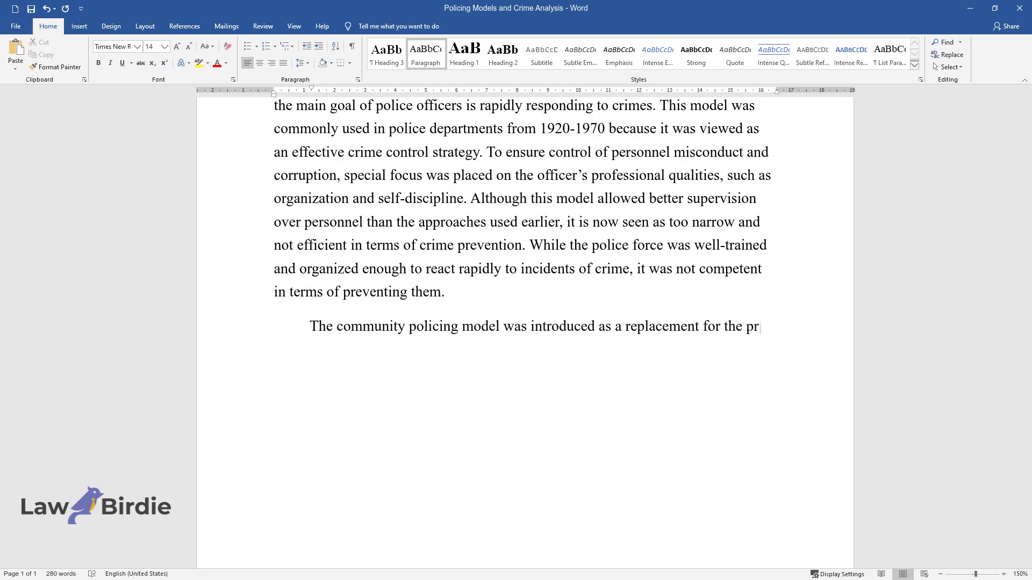
{"action": "type", "text": "ofessional model in the early 1970s"}
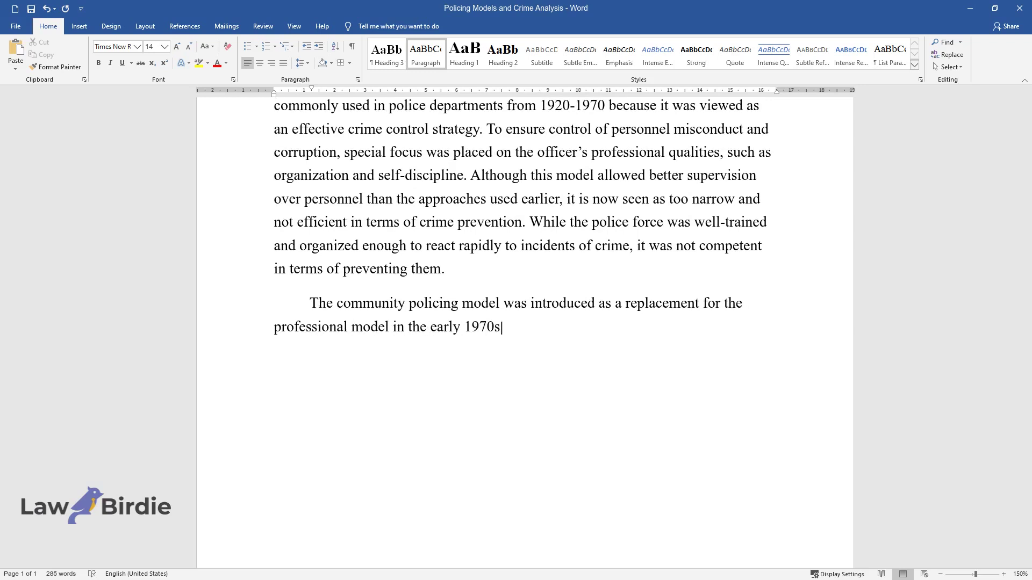
{"action": "type", "text": ". Researchers and critics claimed t"}
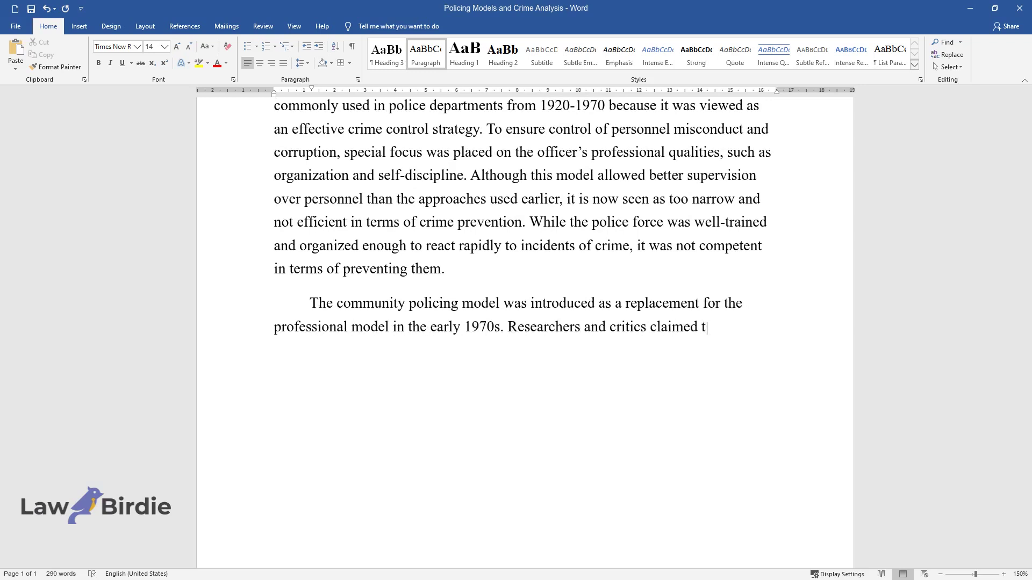
{"action": "type", "text": "he latter to have the tendency of “"}
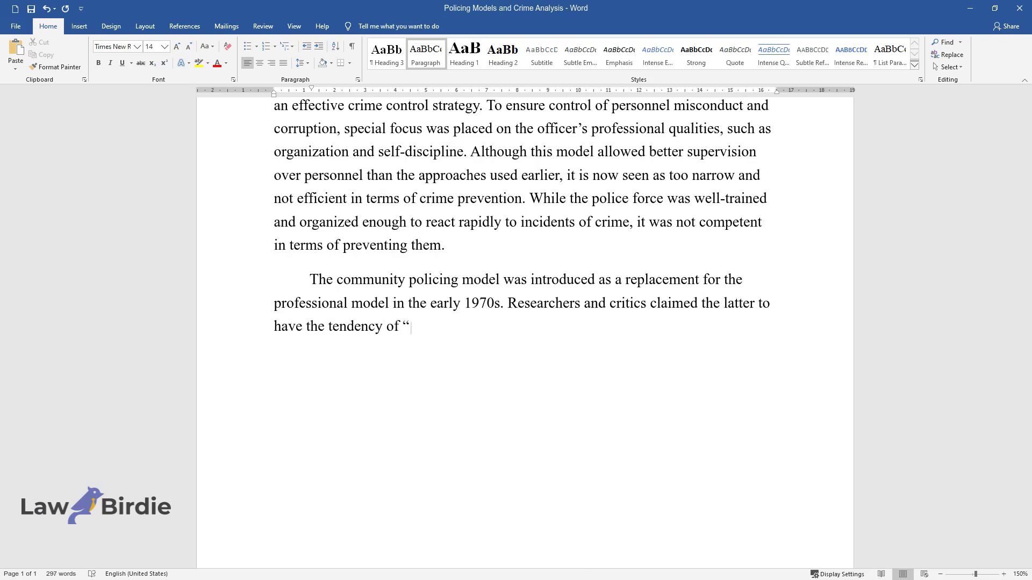
{"action": "type", "text": "isolating police officers from the "}
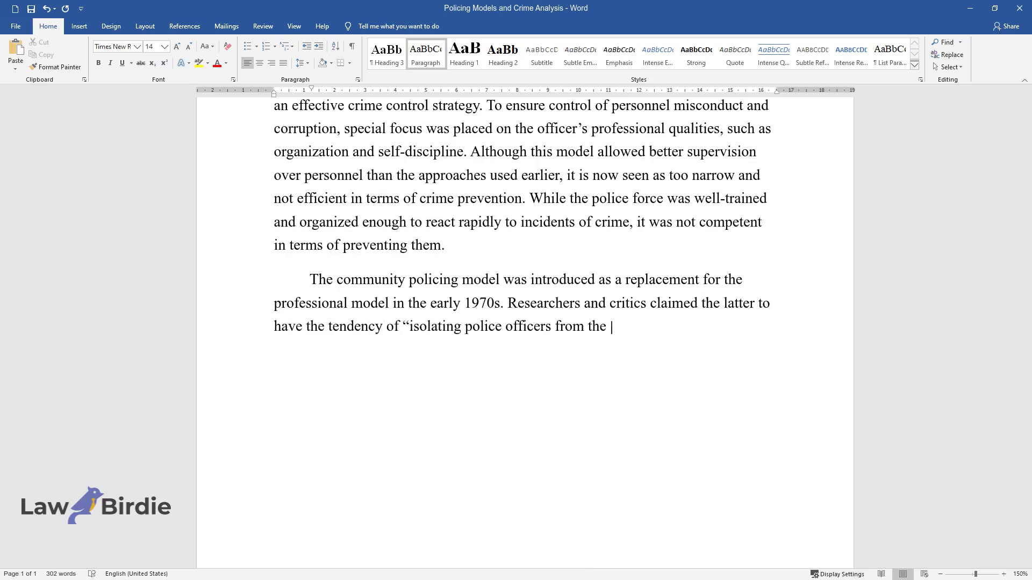
{"action": "type", "text": "community”, and this alienation was "}
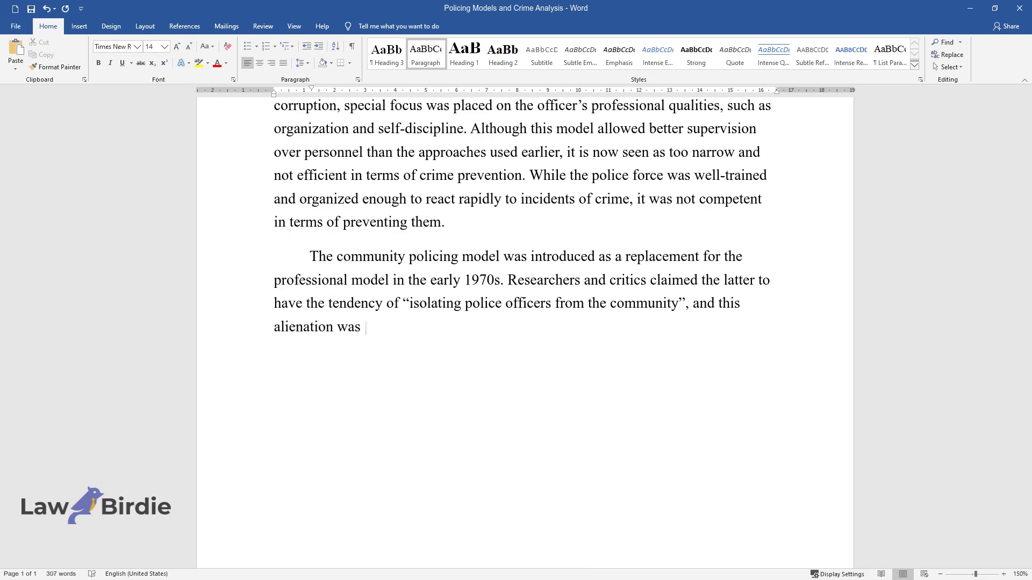
{"action": "type", "text": "claimed to be closely related to th"}
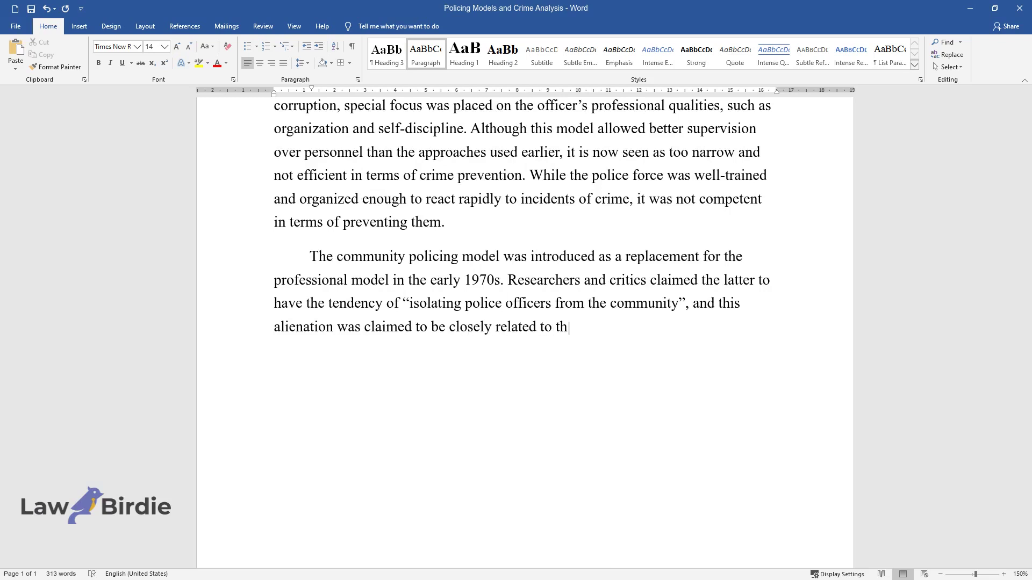
{"action": "type", "text": "e principles of professional polici"}
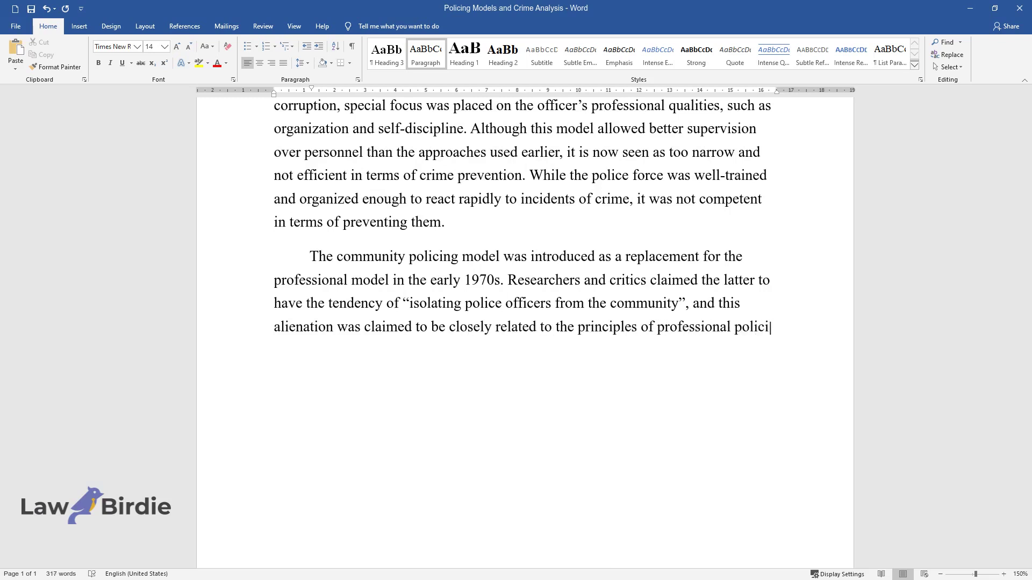
{"action": "type", "text": "ng. Community policing, in turn, ai"}
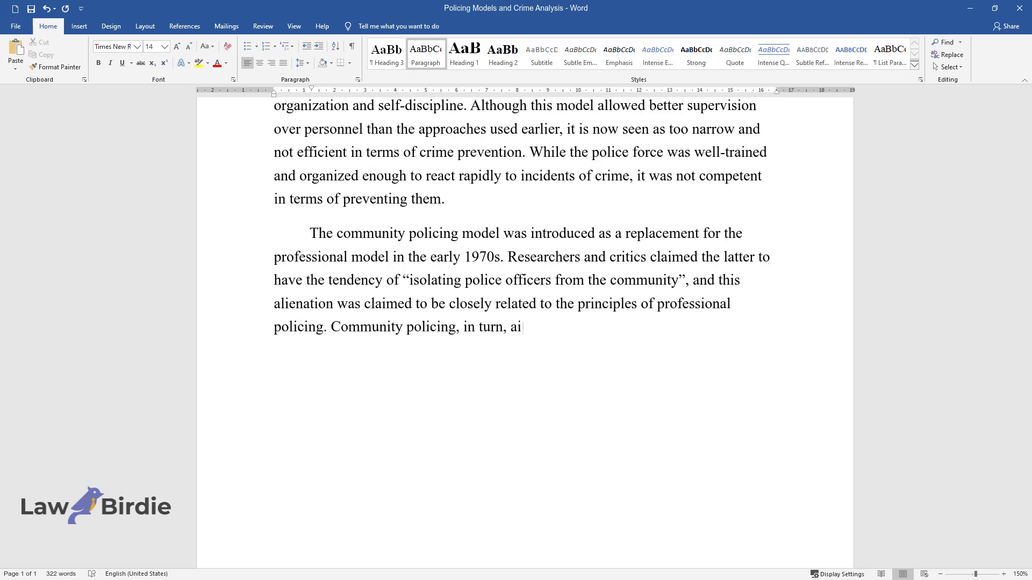
{"action": "type", "text": "ms to address the problem of high crime rates by using proact"}
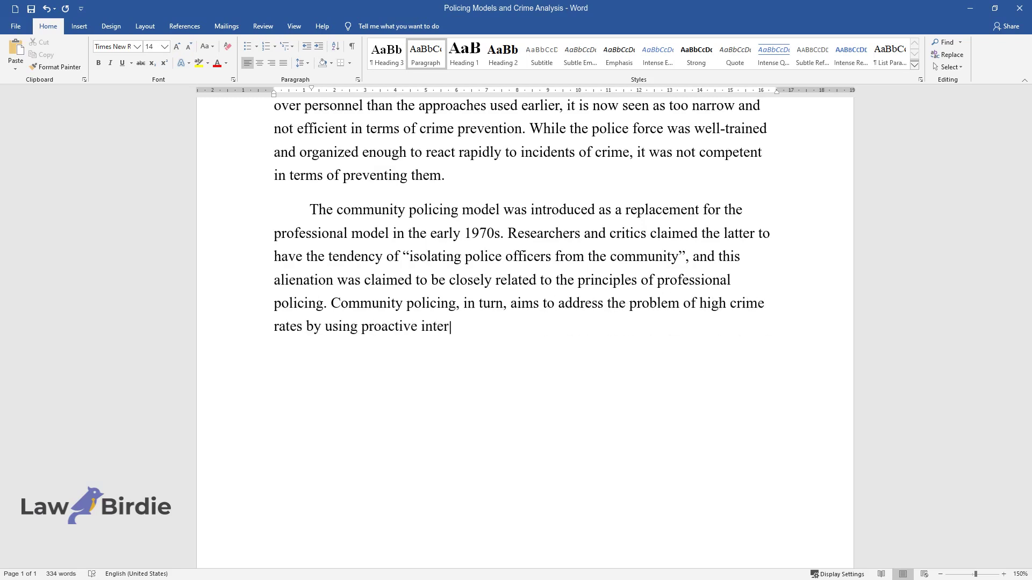
{"action": "type", "text": "ive intervention and horizontal communicatio"}
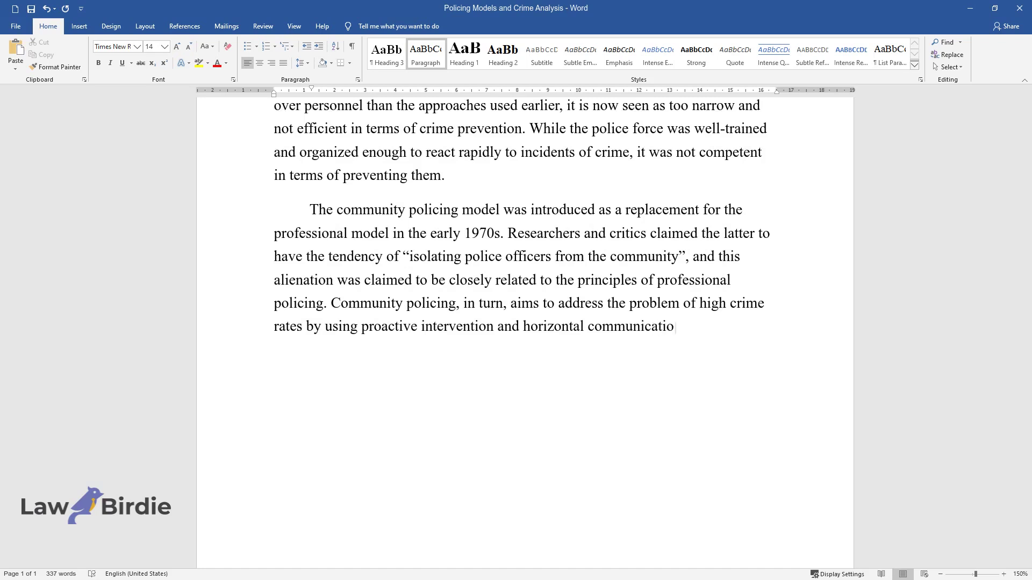
{"action": "type", "text": "n flow between police and the community. Unl"}
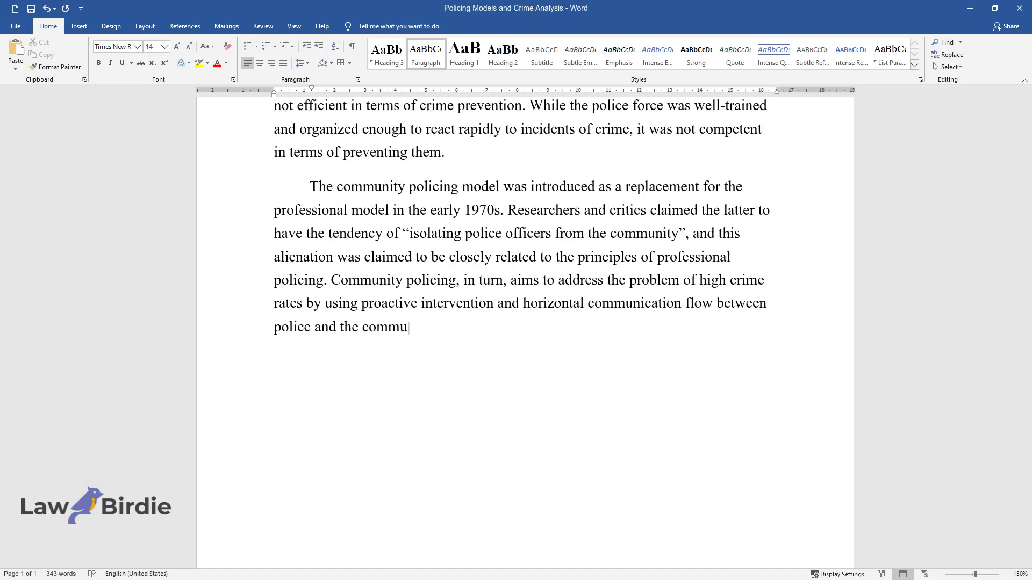
{"action": "type", "text": "ike the professional polic"}
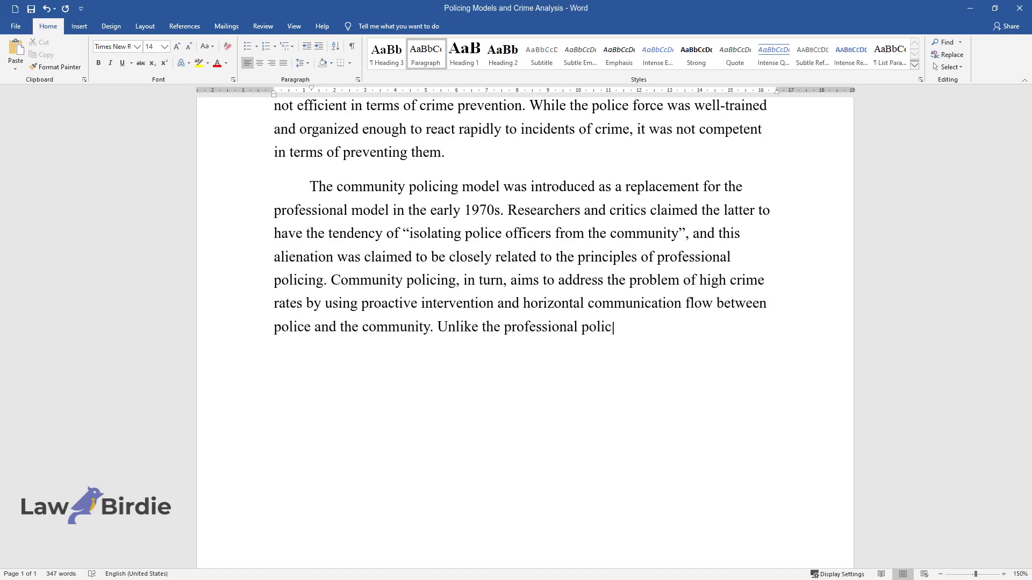
{"action": "type", "text": "ing model, where the main measurement of suc"}
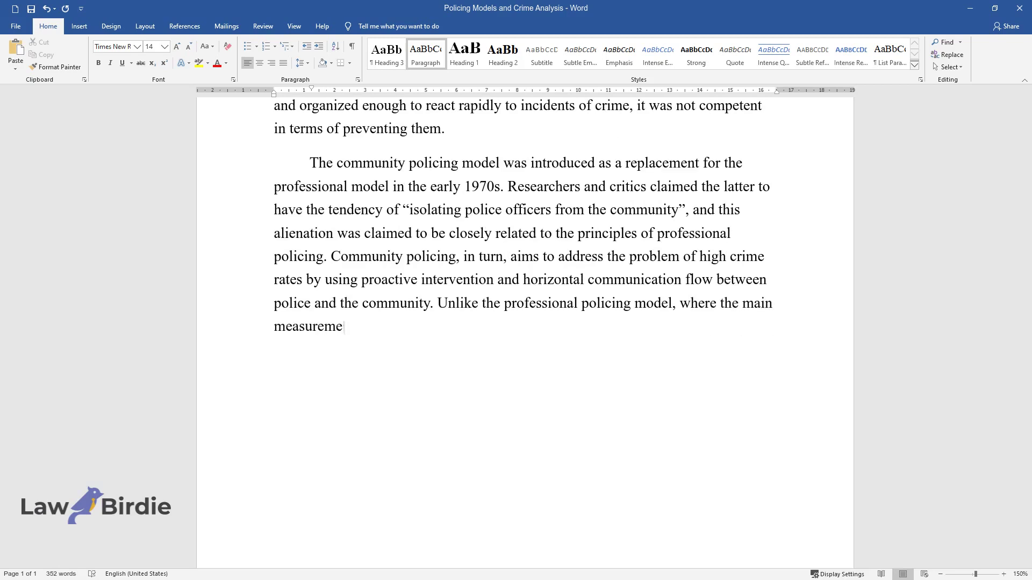
{"action": "type", "text": "cess was arrest and crime"}
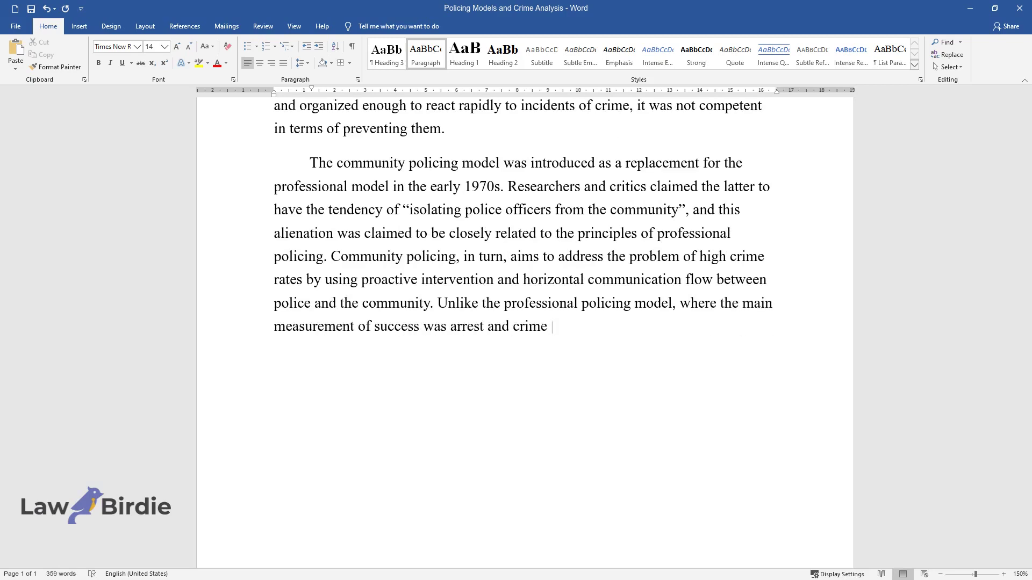
{"action": "type", "text": " rates, community policing relied on"}
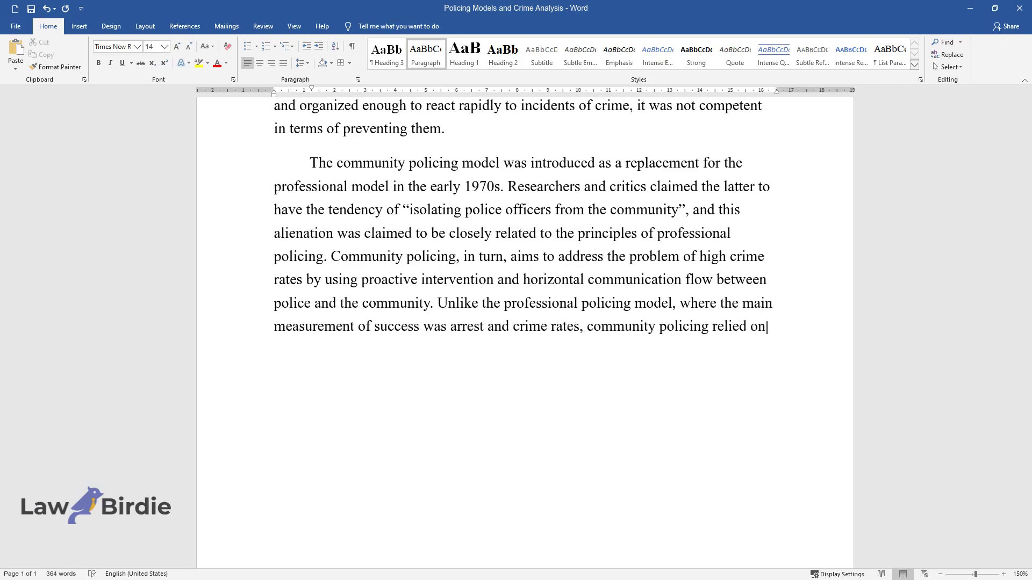
{"action": "type", "text": " a range of different aspects showin"}
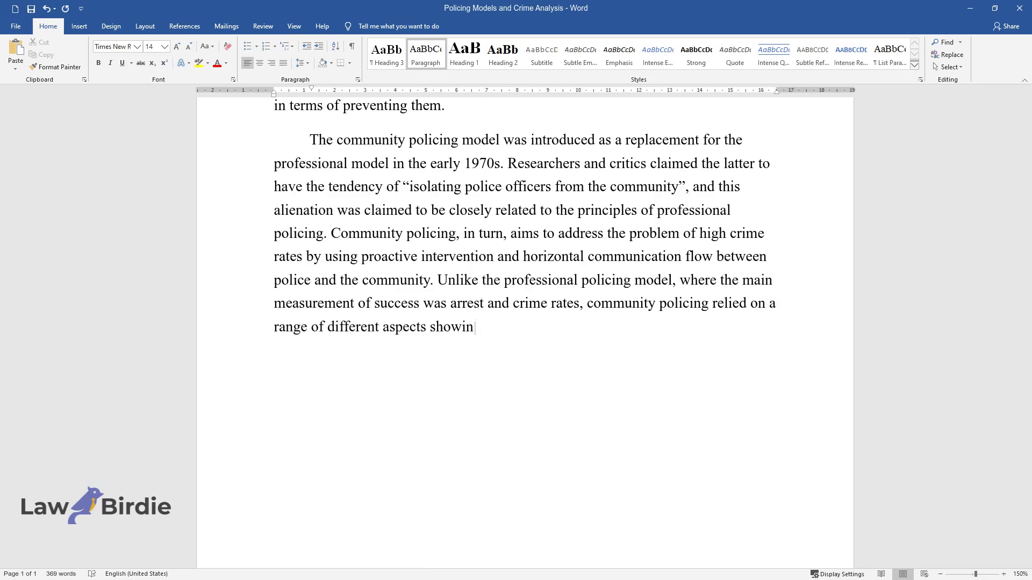
{"action": "type", "text": "g its success. Thus, among other th"}
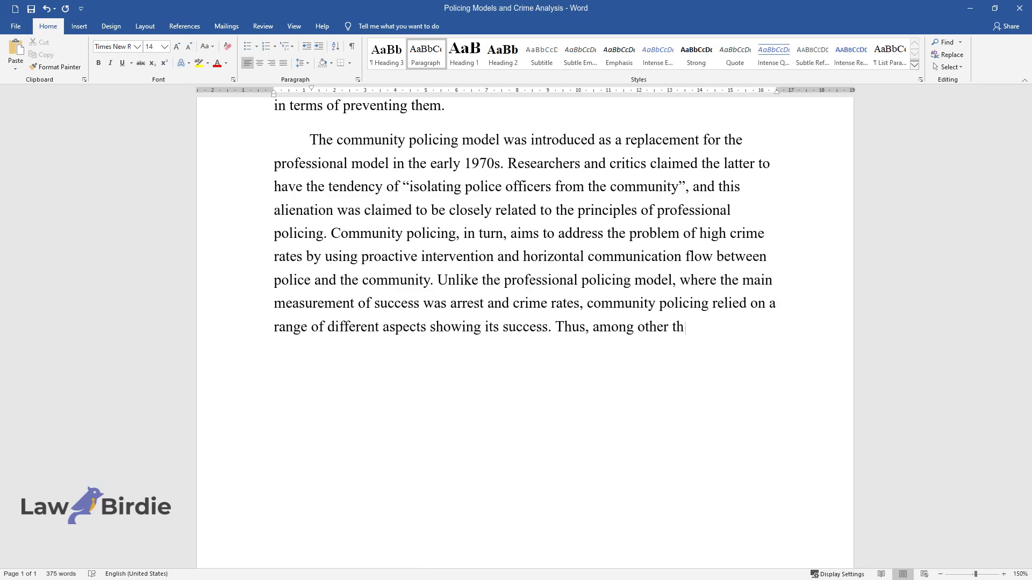
{"action": "type", "text": "ings, it focused on community-polic"}
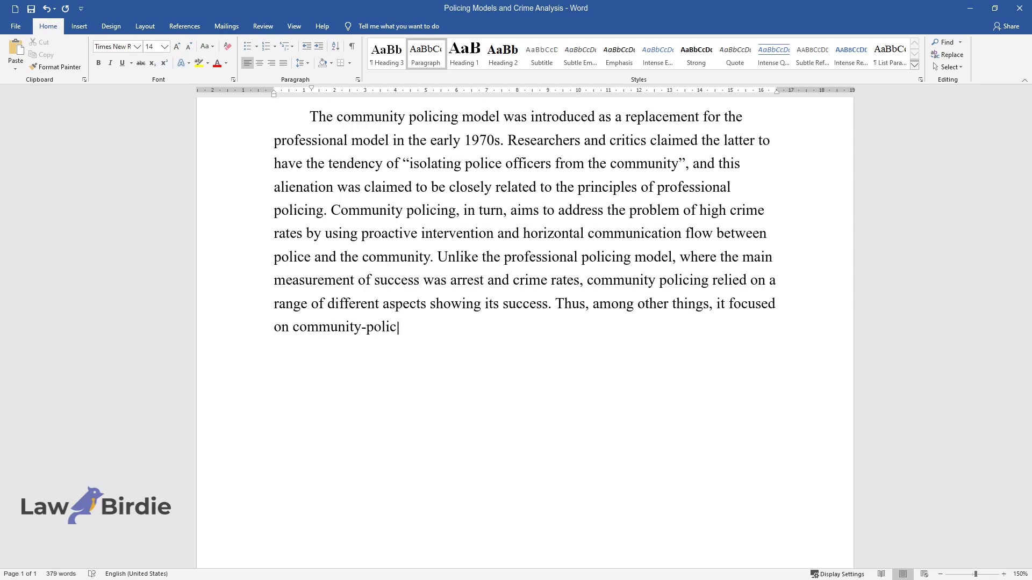
{"action": "type", "text": "e linkages and cooperation, social "}
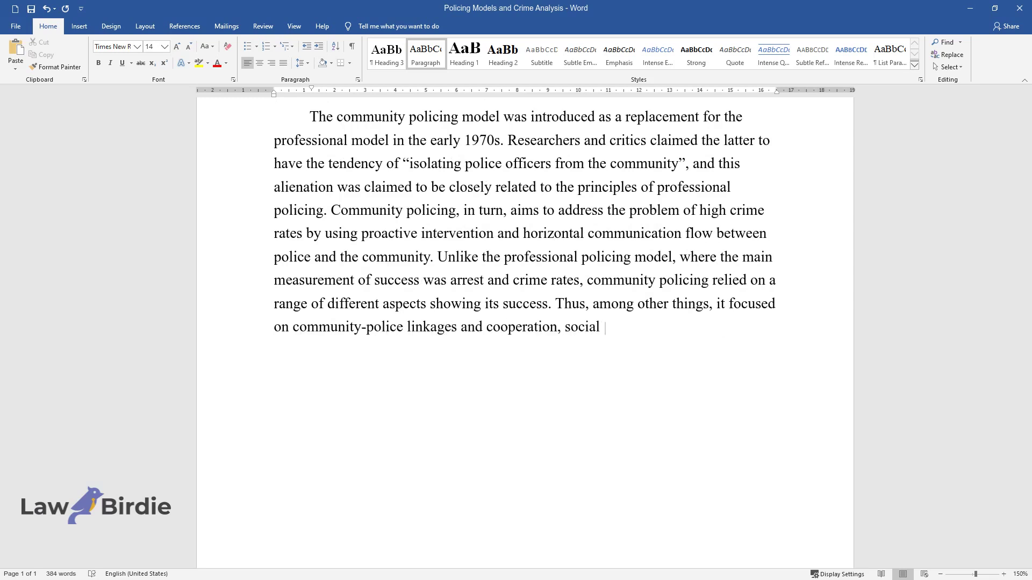
{"action": "type", "text": "fear reduction, a call for service,"}
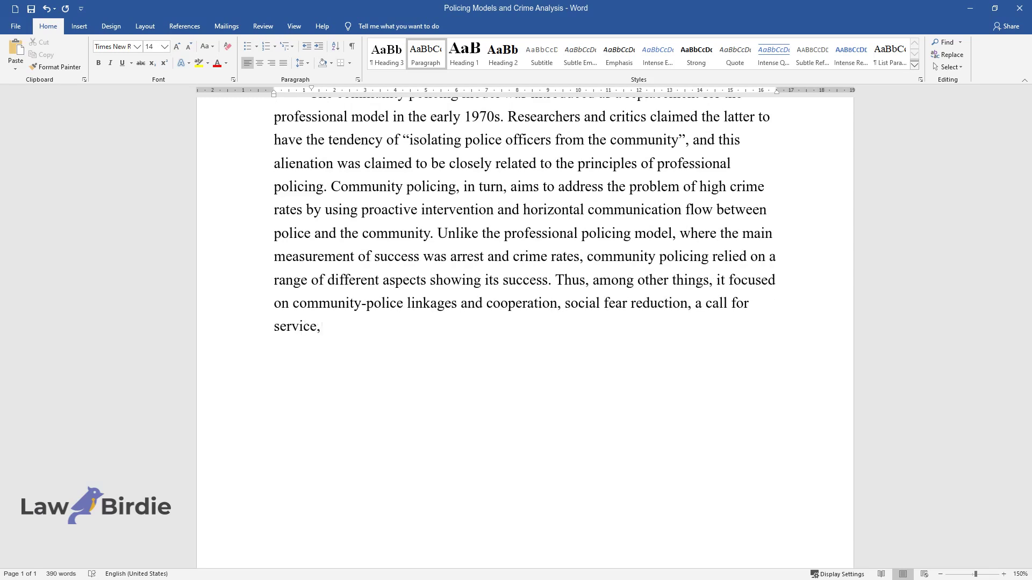
{"action": "type", "text": " and safer neighborhoods."}
{"action": "key", "text": "Return"}
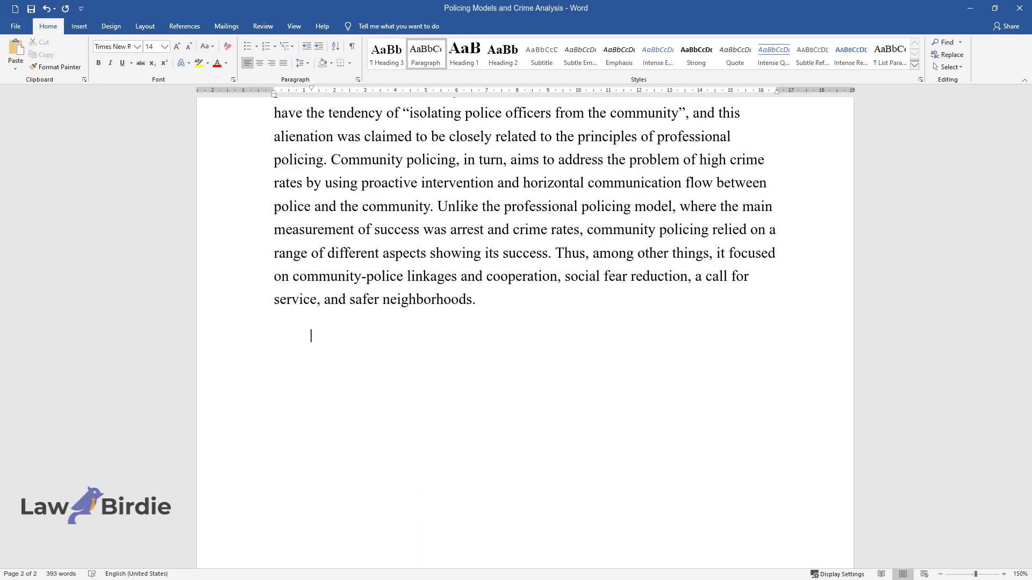
Step: Write the problem-oriented policing paragraph ending 'support of the members of the community.' and start a new paragraph
{"action": "type", "text": "Within the model of com"}
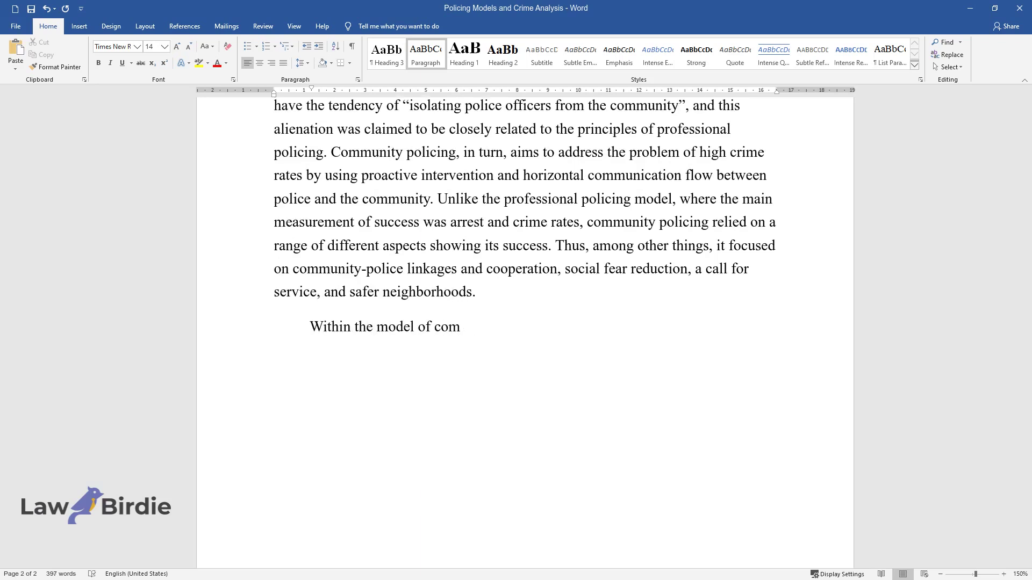
{"action": "type", "text": "munity policing, the problem-oriente"}
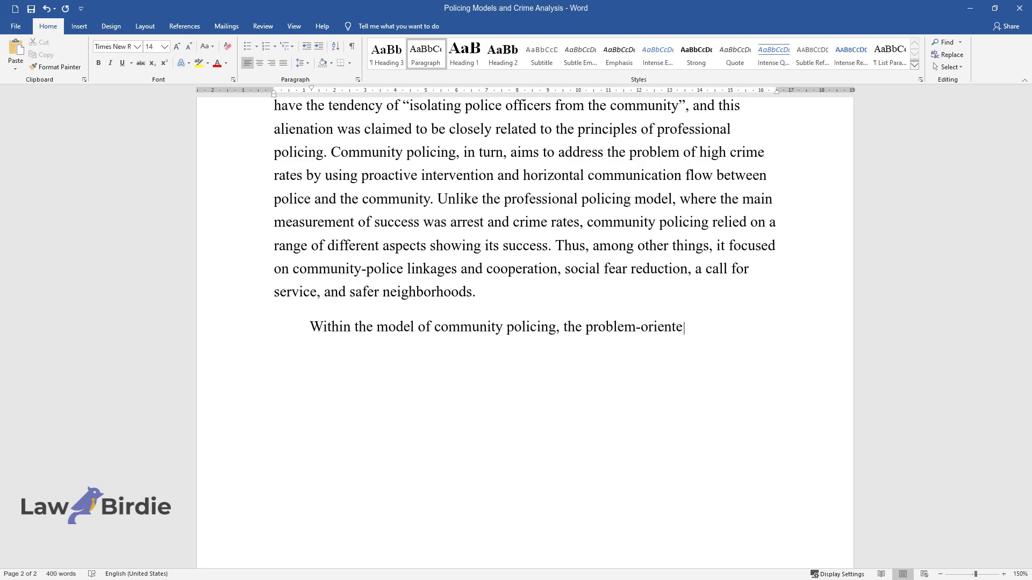
{"action": "type", "text": "d model of policing was developed a"}
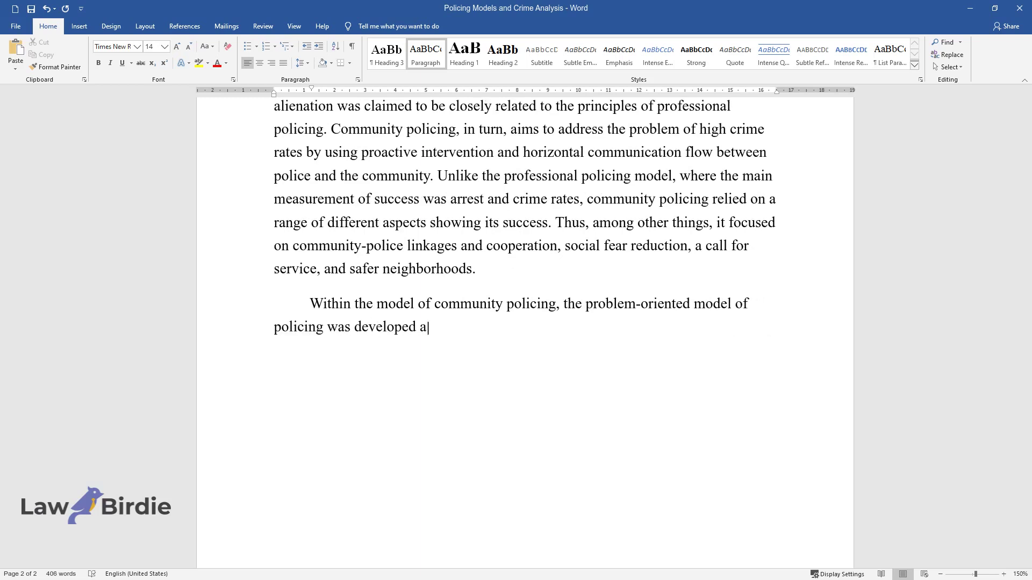
{"action": "type", "text": "s a more focused approach to specifi"}
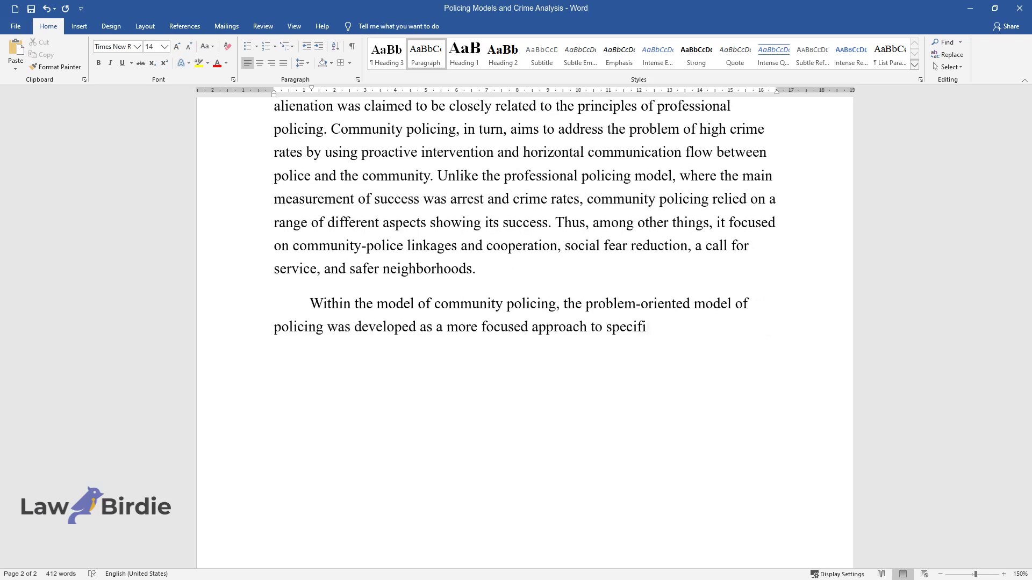
{"action": "type", "text": "c problems raised in the community. "}
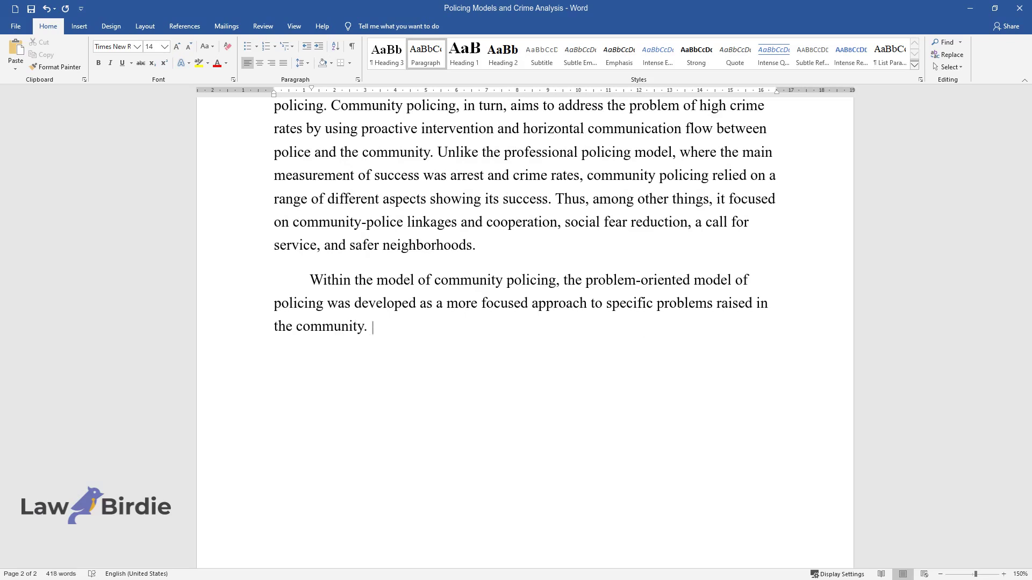
{"action": "type", "text": "It was introduced in the 1980s as o"}
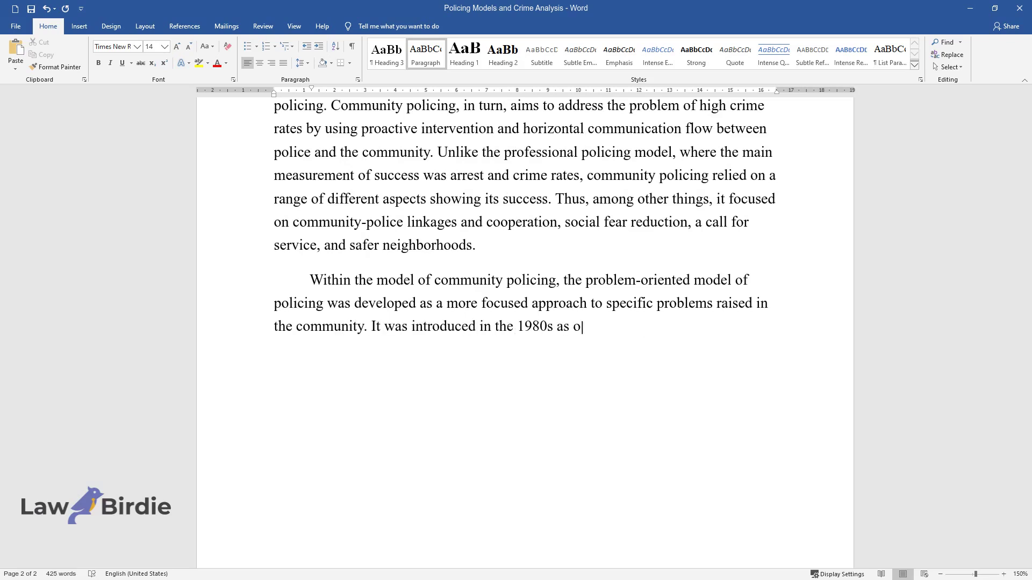
{"action": "type", "text": "ne of the key policing models and suggested a"}
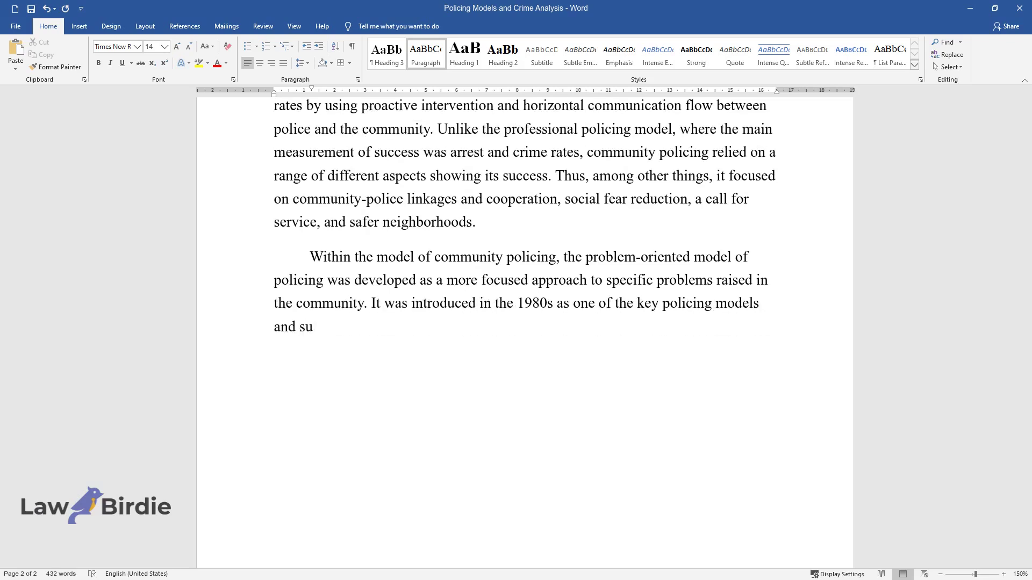
{"action": "type", "text": " closer analysis of pattern"}
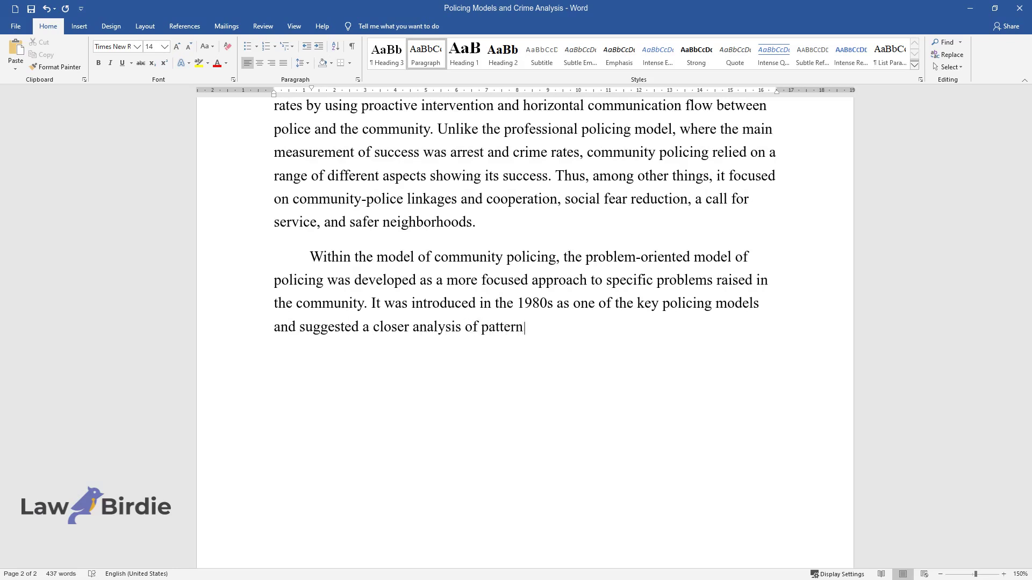
{"action": "type", "text": "s and preconditions of different inc"}
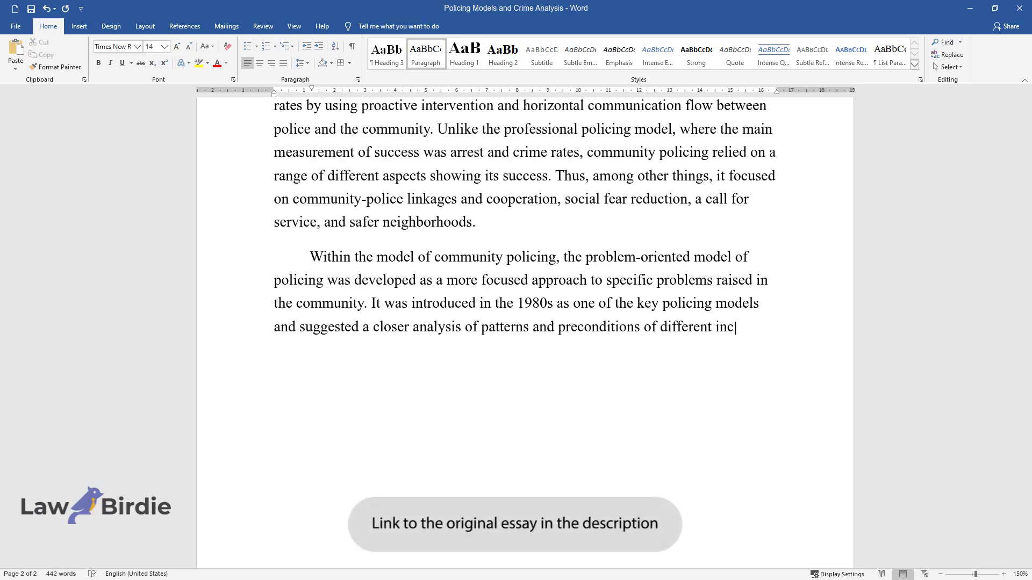
{"action": "type", "text": "idents of crime. Similar to the com"}
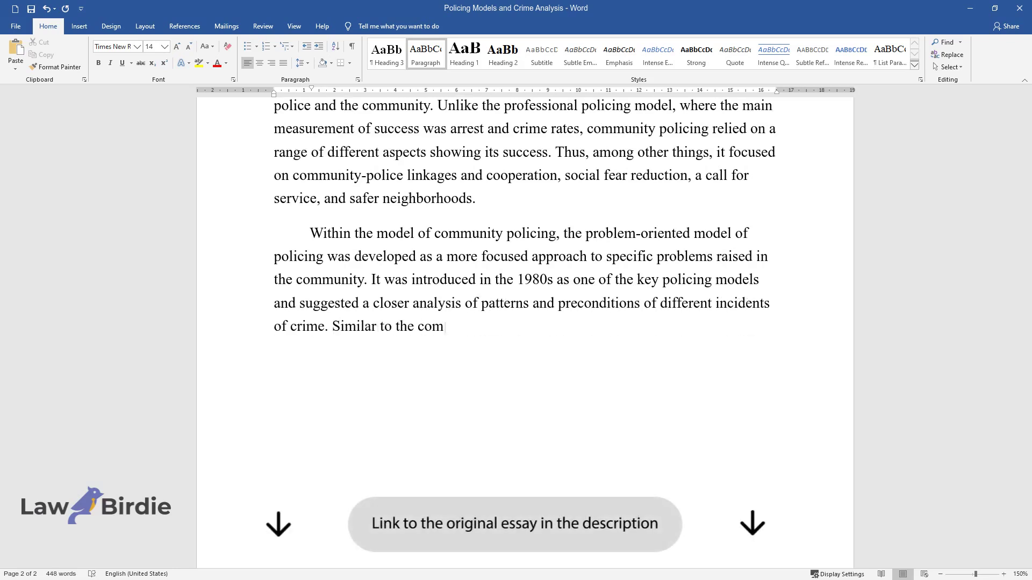
{"action": "type", "text": "munity model, this approach implied "}
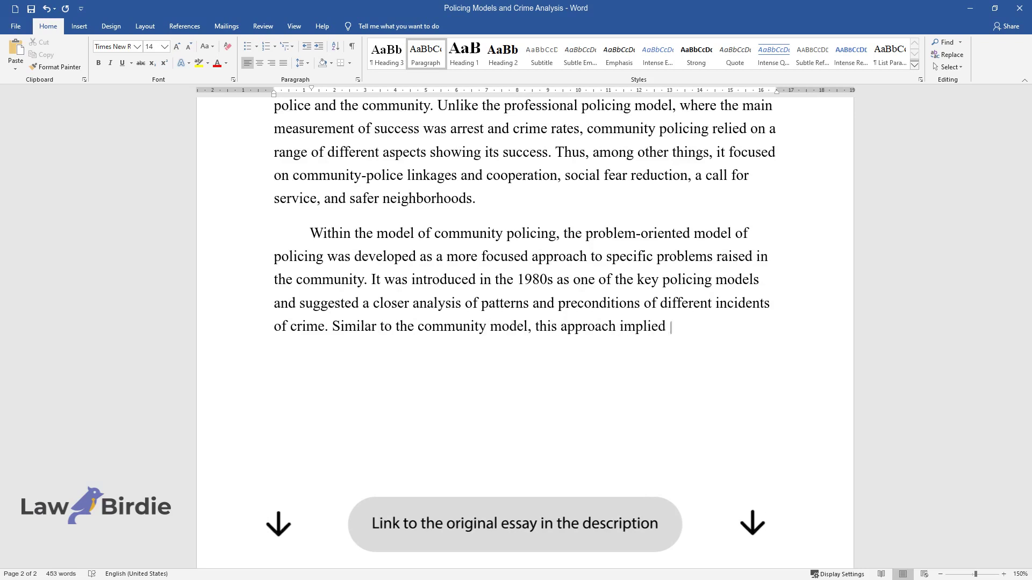
{"action": "type", "text": "horizontal"}
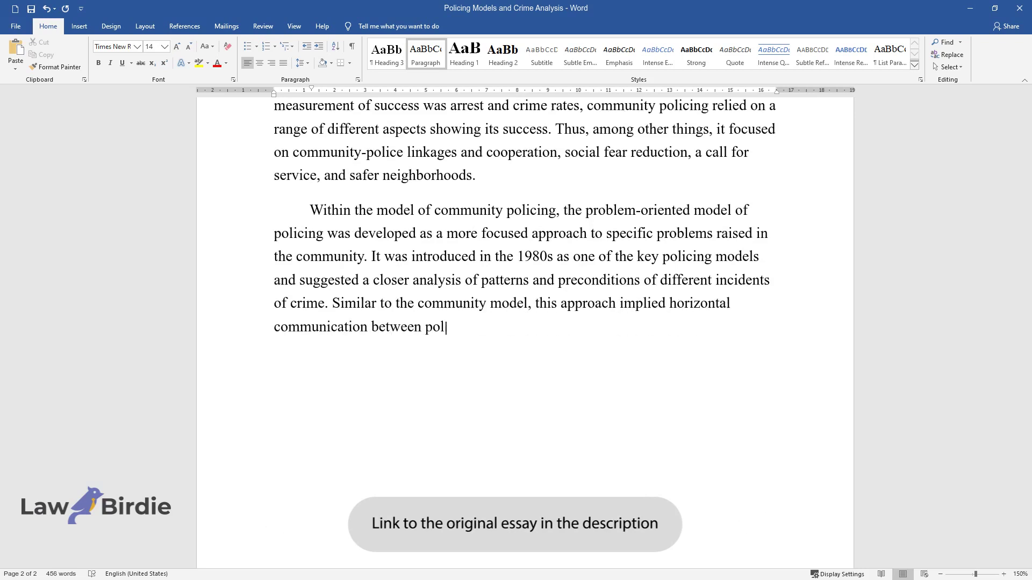
{"action": "type", "text": " communication between police and the community. However, pro"}
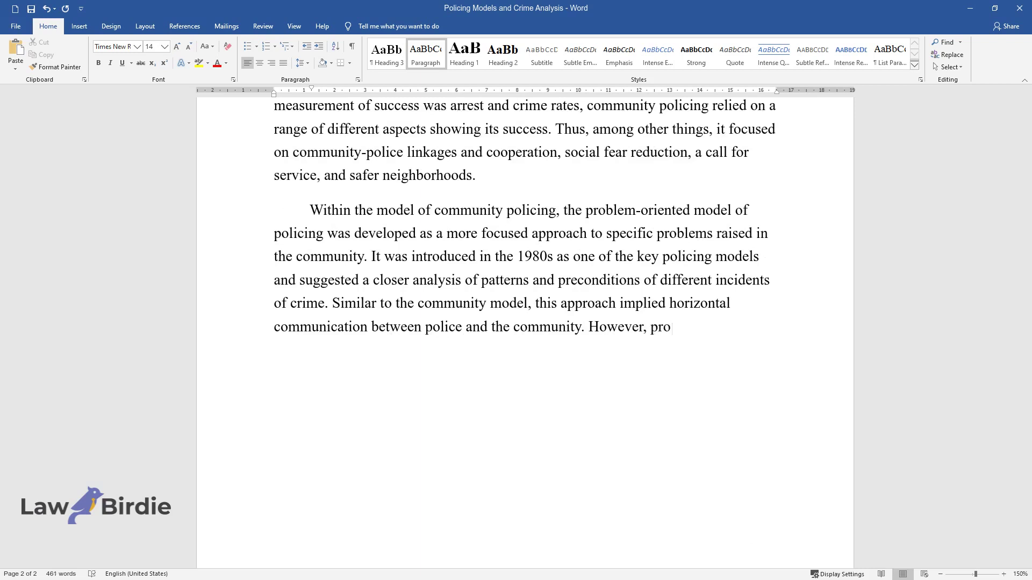
{"action": "type", "text": "blem-oriented policing allo"}
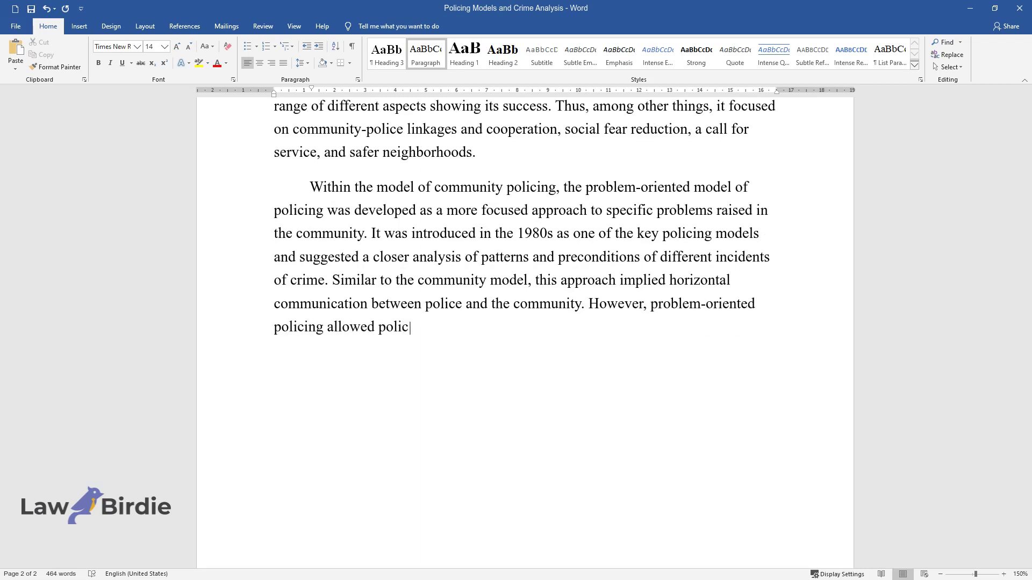
{"action": "type", "text": "e officers to engage in the process"}
{"action": "type", "text": " of solving the problems ra"}
{"action": "type", "text": "ised in t"}
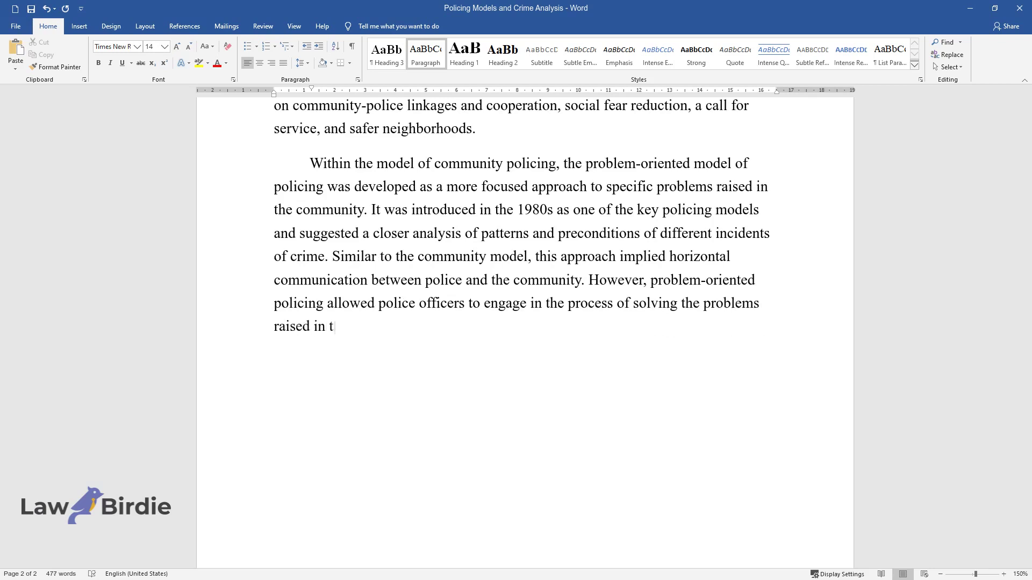
{"action": "type", "text": "he communities they serve without th"}
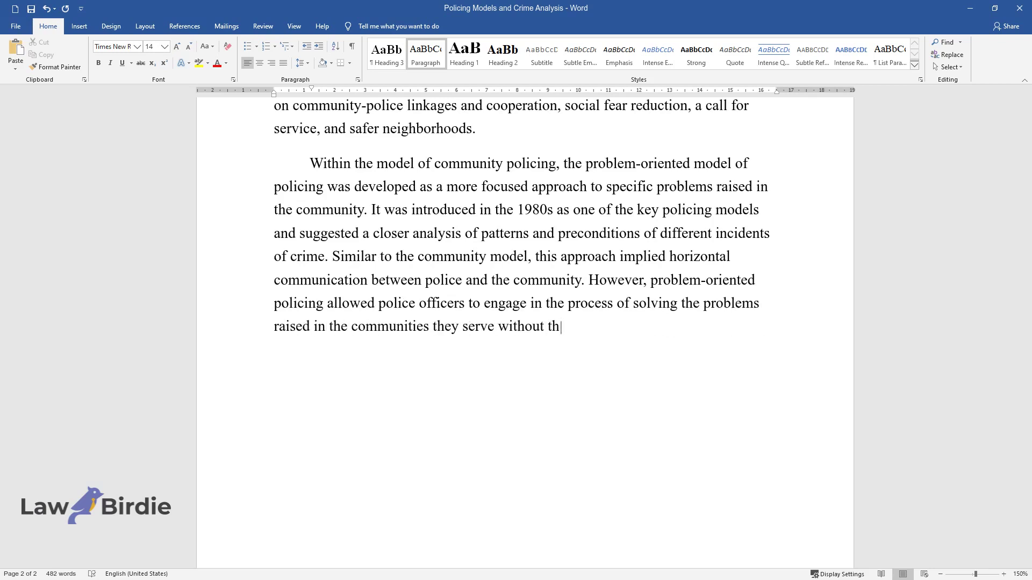
{"action": "type", "text": "e assistance or approval of those co"}
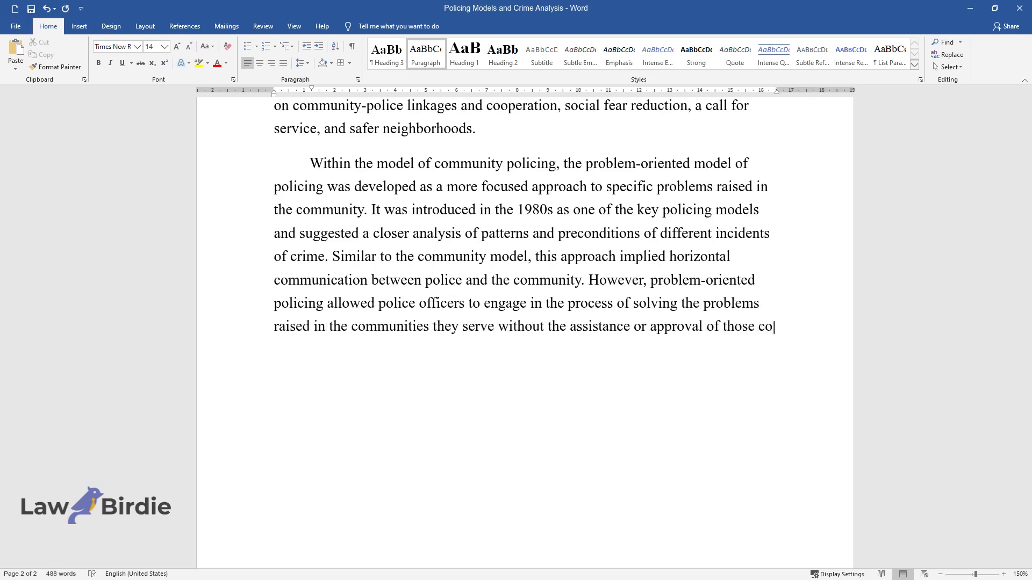
{"action": "type", "text": "mmunities. Police analyzed the natur"}
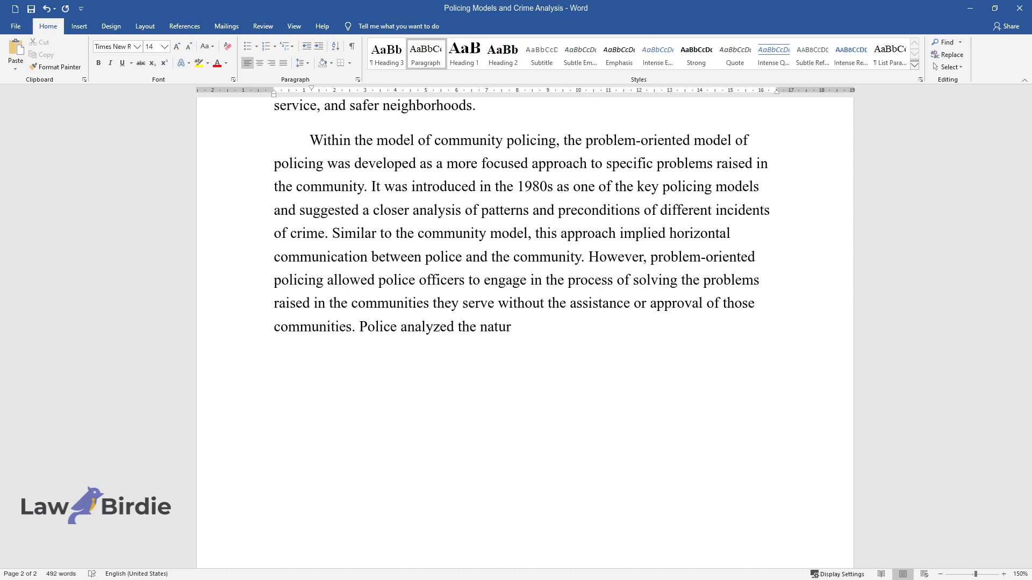
{"action": "type", "text": "e of a given problem and developed "}
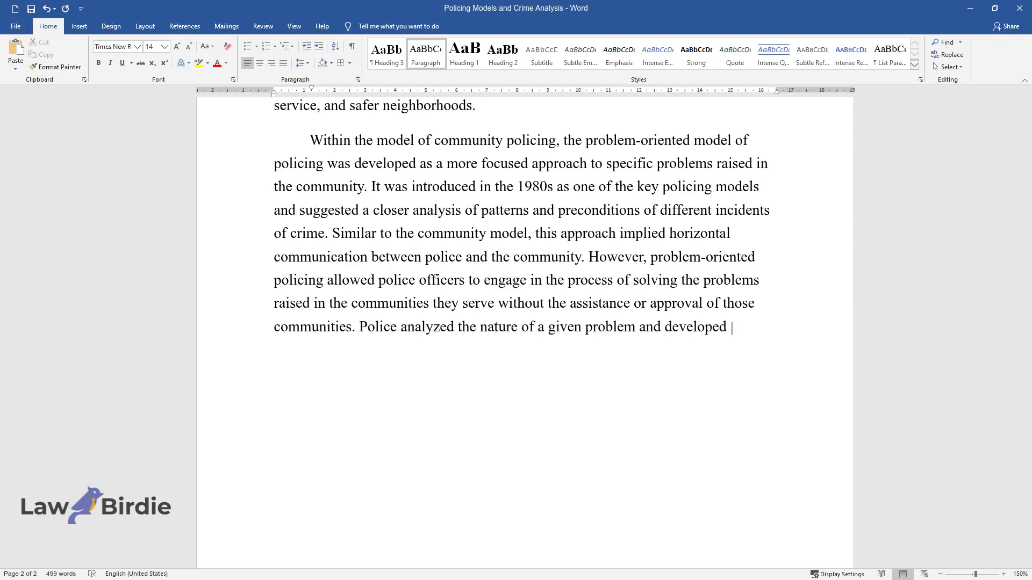
{"action": "type", "text": "a strategy to address it, which may "}
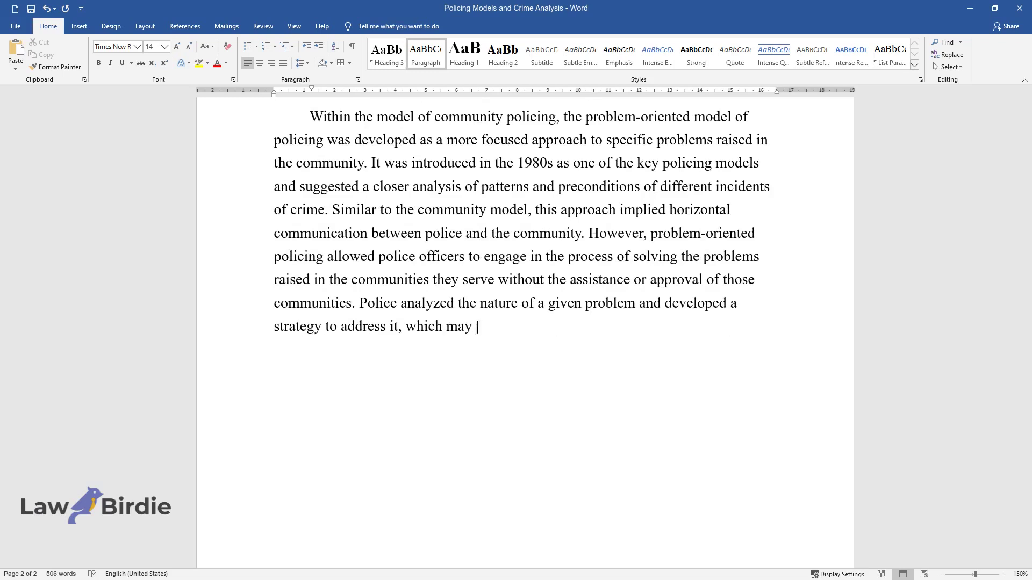
{"action": "type", "text": "or may not have involved discretion"}
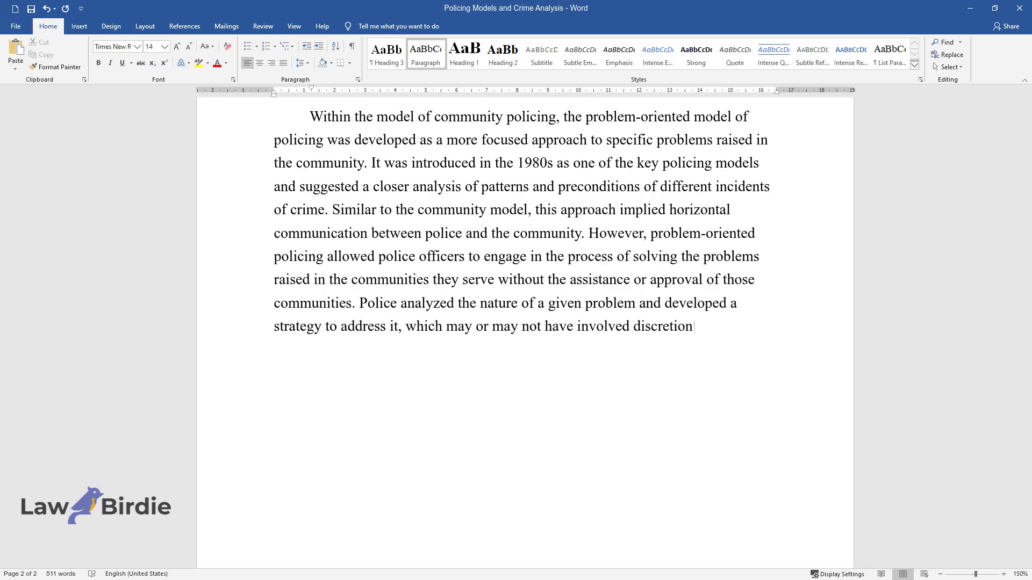
{"action": "type", "text": ", community cooperation, or the supp"}
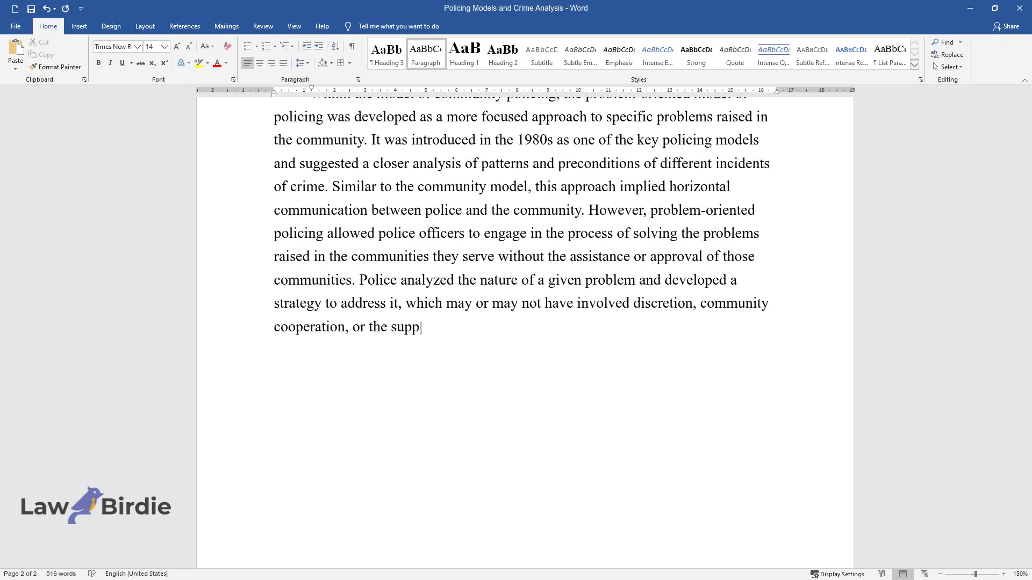
{"action": "type", "text": "ort of the members of the community."}
{"action": "key", "text": "Return"}
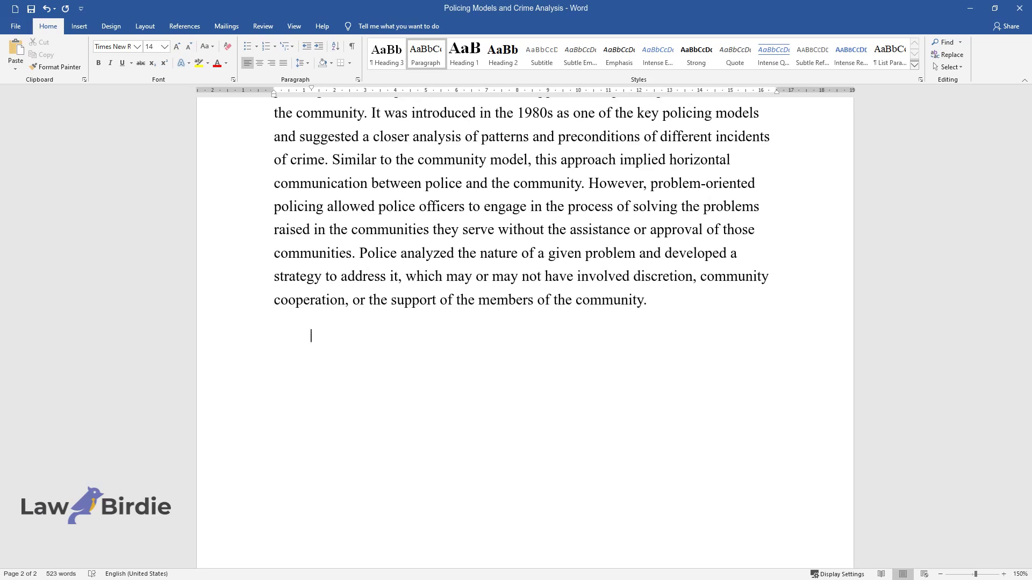
Step: Write the 1990s security policing model paragraph ending 'dependent on the threat at hand.' and start a new paragraph
{"action": "type", "text": "The fourth mode"}
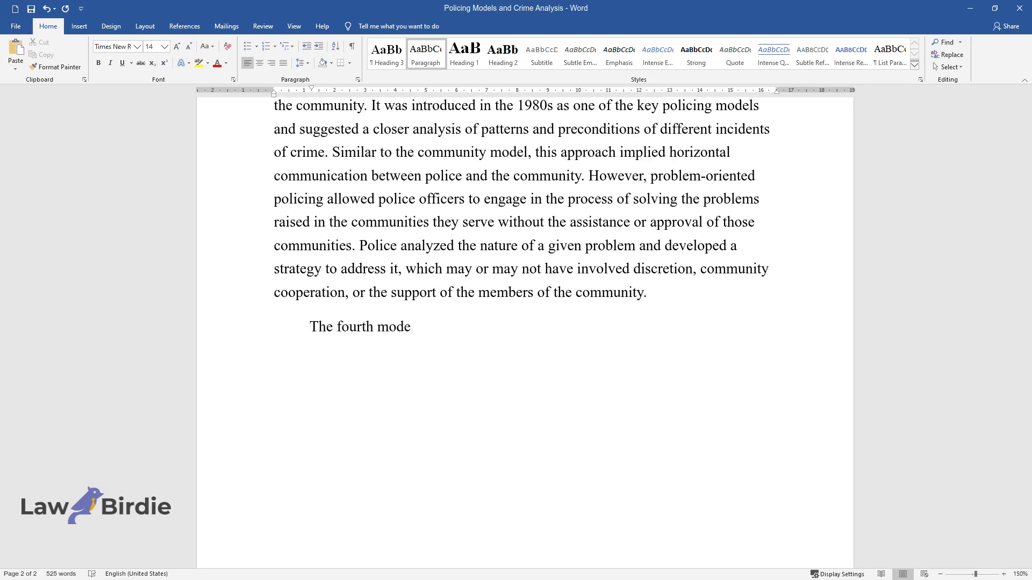
{"action": "type", "text": "l is the security policing model de"}
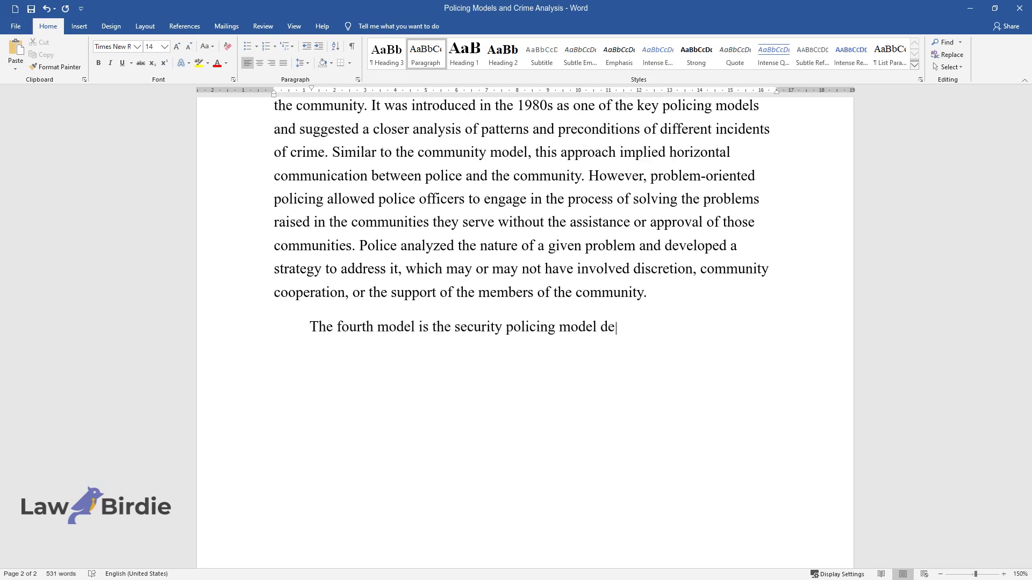
{"action": "type", "text": "veloped in the 1990s. As the name im"}
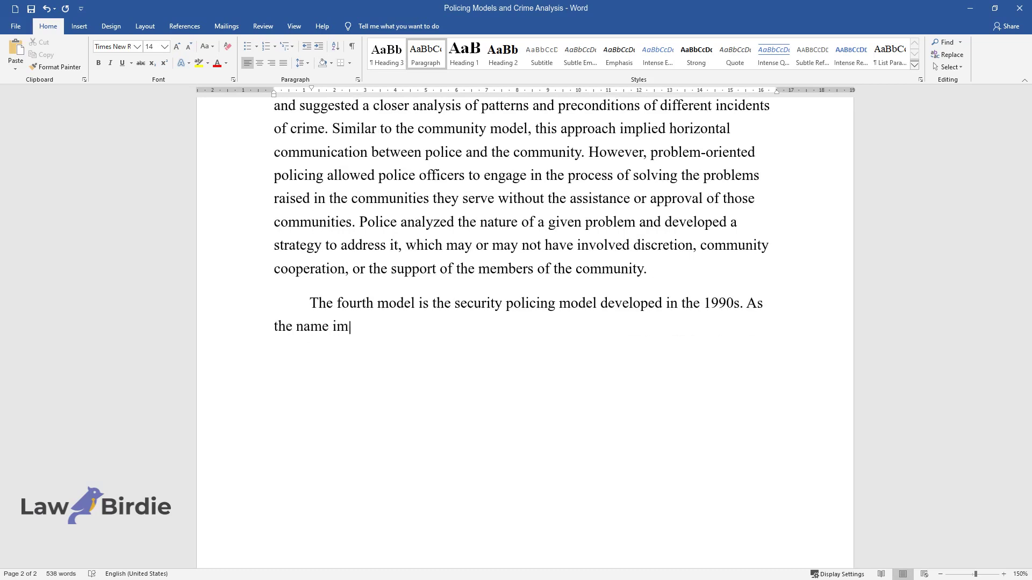
{"action": "type", "text": "plies, this model was security-cent"}
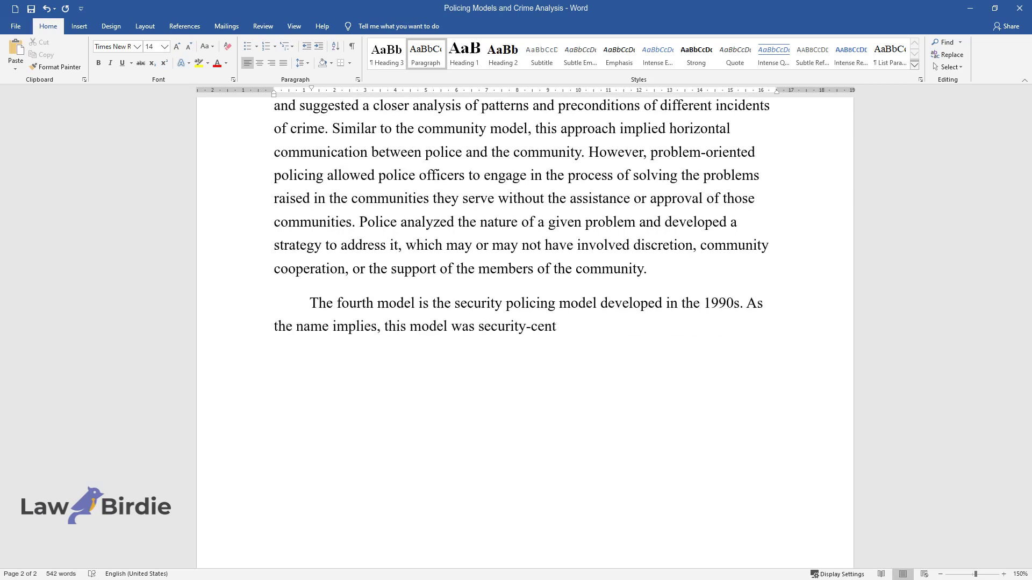
{"action": "type", "text": "ered and, compared to the models discussed above, placed a mu"}
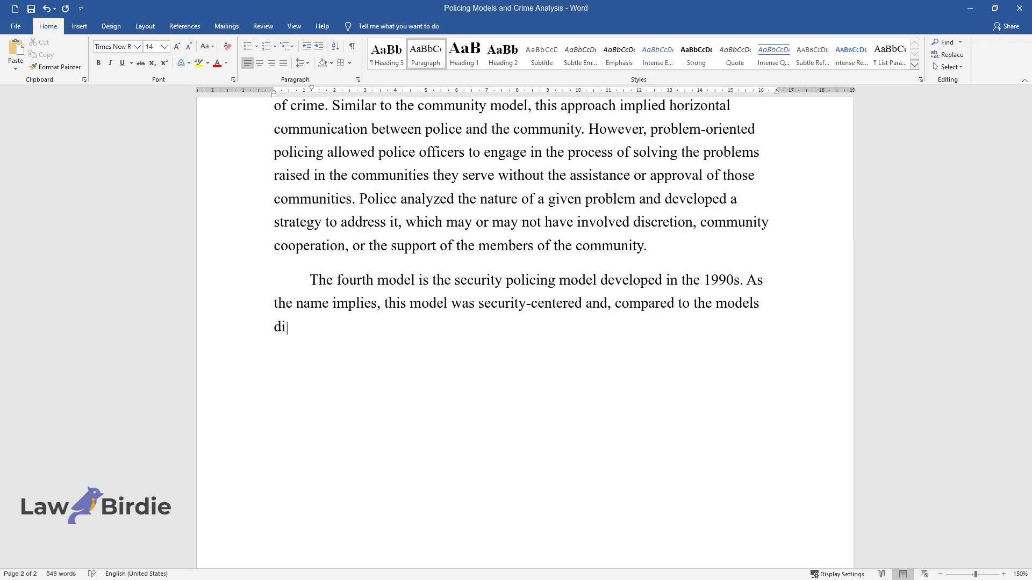
{"action": "type", "text": "ch heavie"}
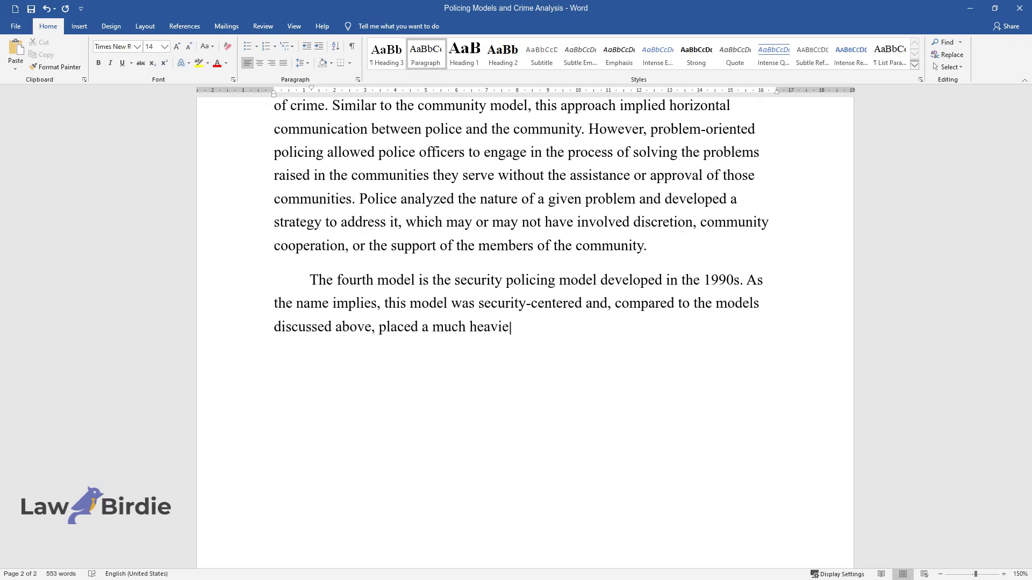
{"action": "type", "text": "r focus on the strategies to build a safer community and introduce effective an"}
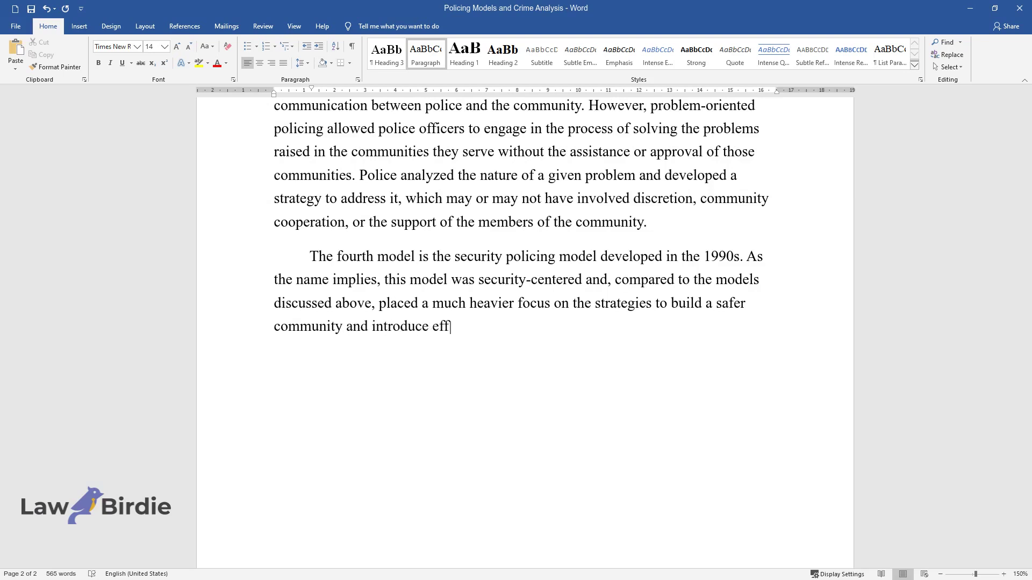
{"action": "type", "text": "ti-terrorism and counter-t"}
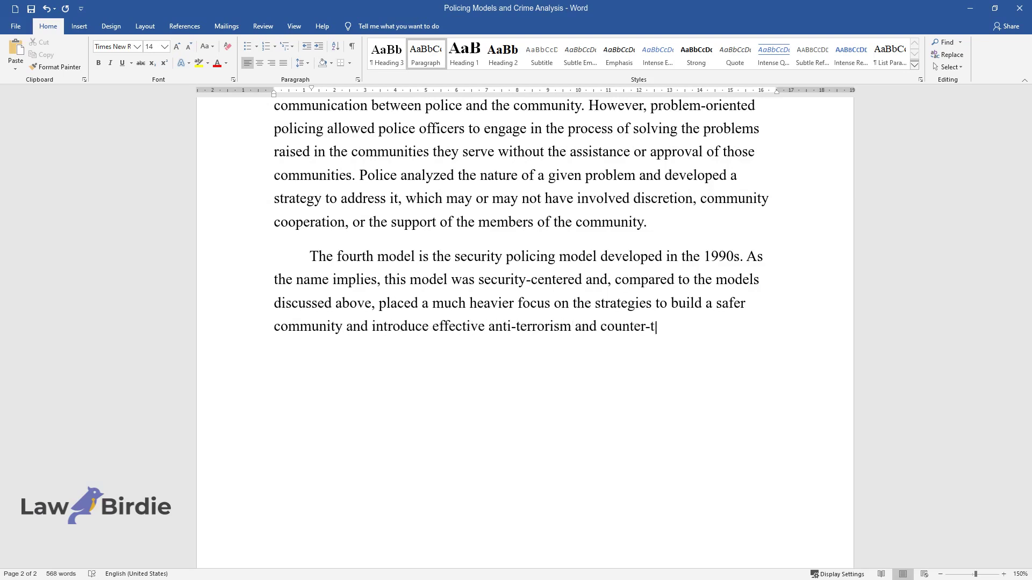
{"action": "type", "text": "errorism measures. This approach wa"}
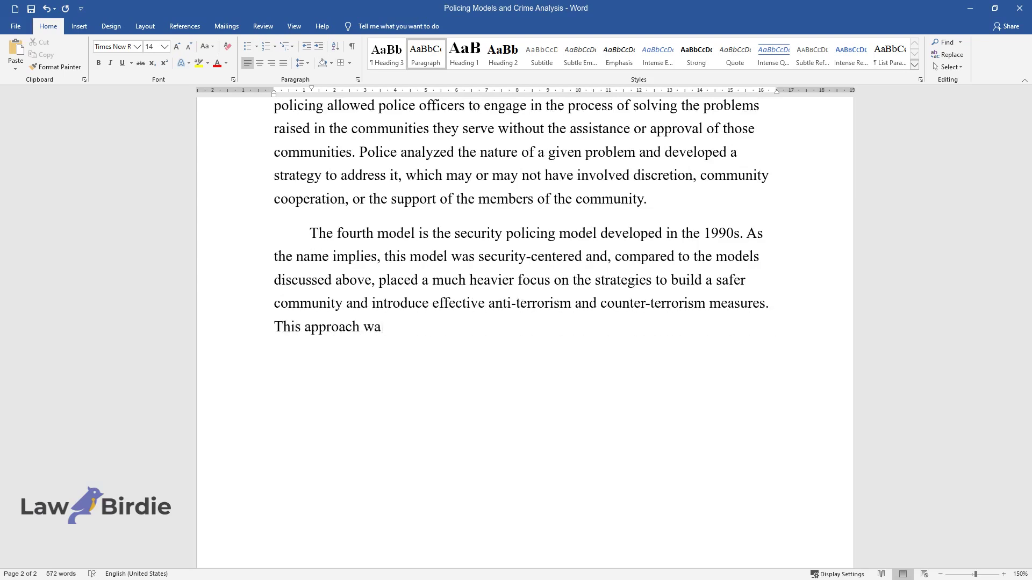
{"action": "type", "text": "s largely based on the situational "}
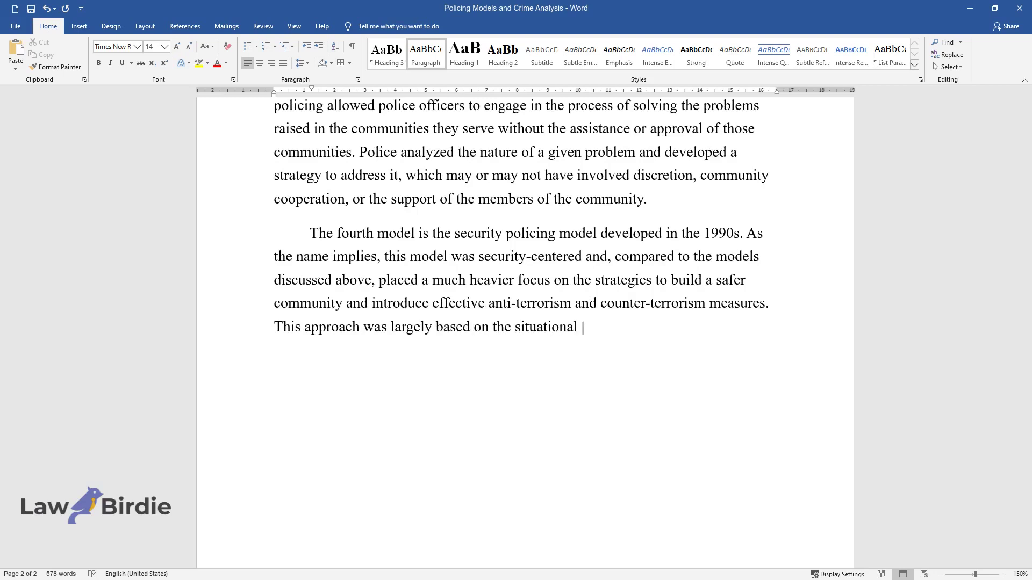
{"action": "type", "text": "crime prevention theory, which prom"}
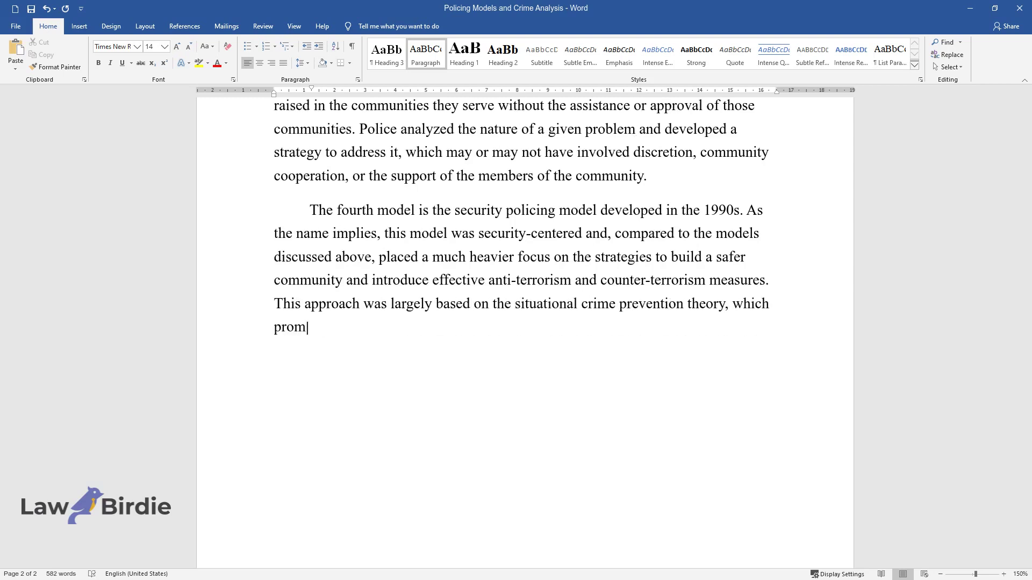
{"action": "type", "text": "otes preventative measures rather t"}
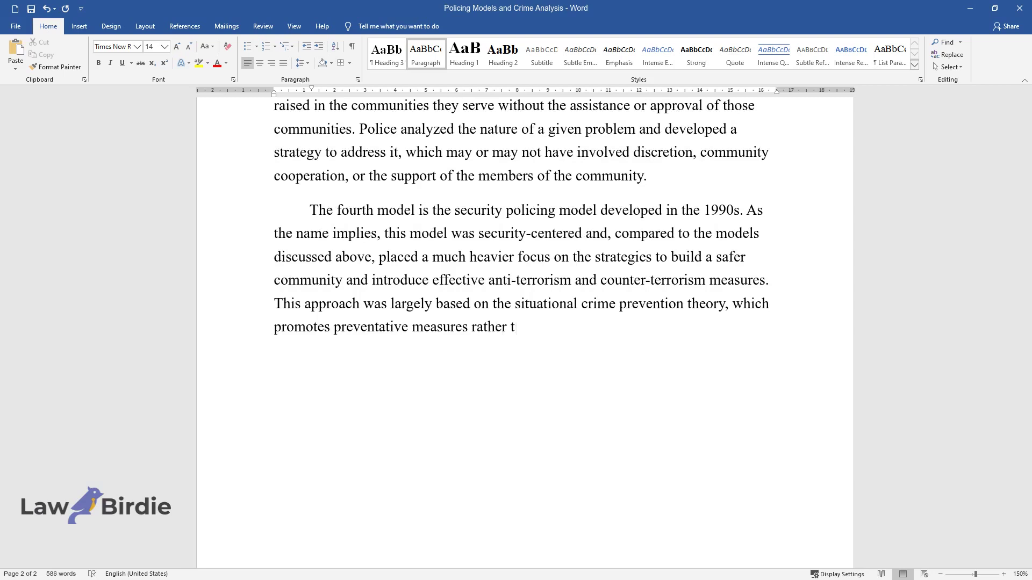
{"action": "type", "text": "han addressing the crime when it oc"}
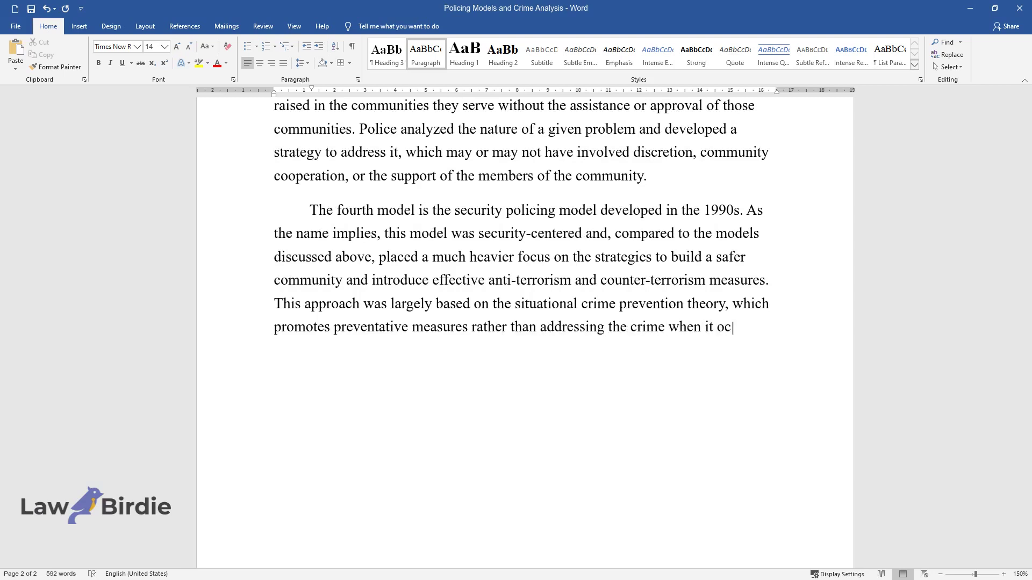
{"action": "type", "text": "curs or solving its consequences. Co"}
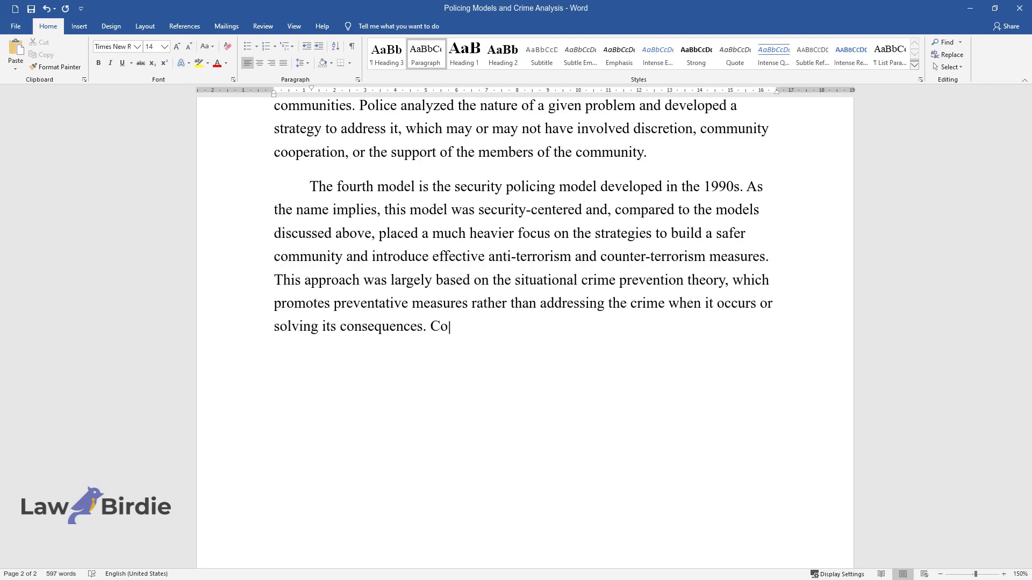
{"action": "type", "text": "ntrary to the community model and p"}
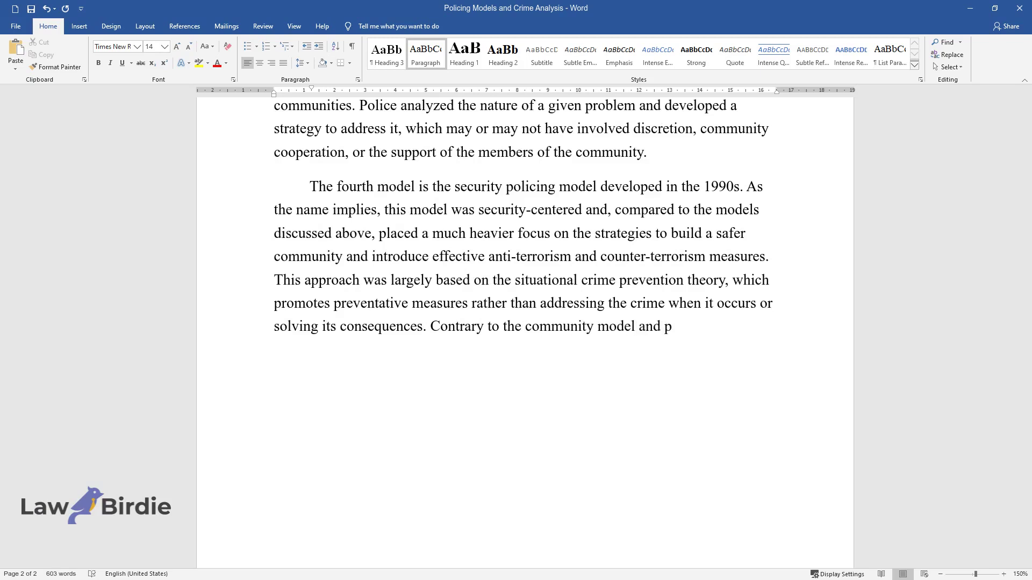
{"action": "type", "text": "roblem-or"}
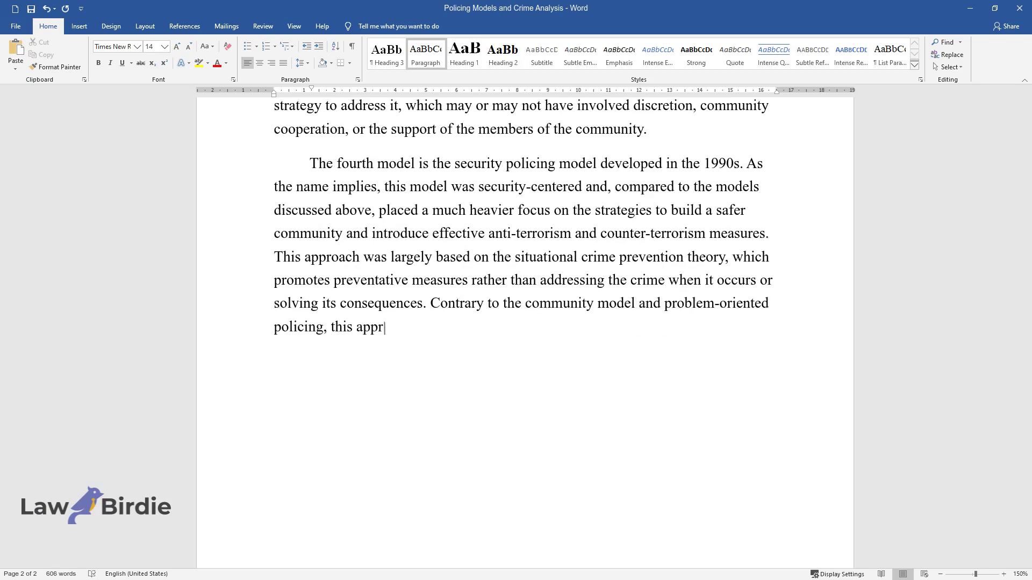
{"action": "type", "text": "iented policing, this approach implies a downward communicati"}
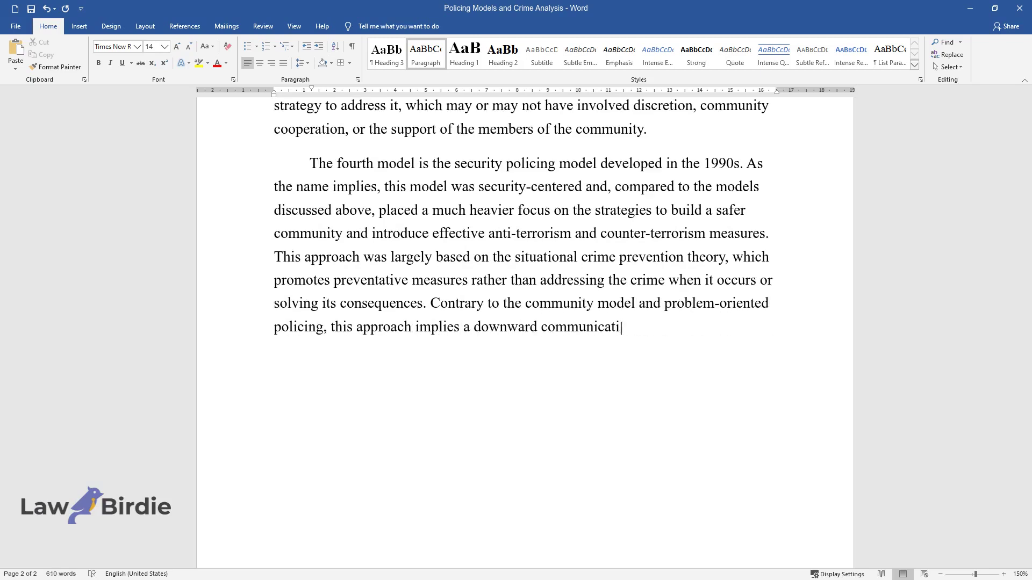
{"action": "type", "text": "on flow from police to the communit"}
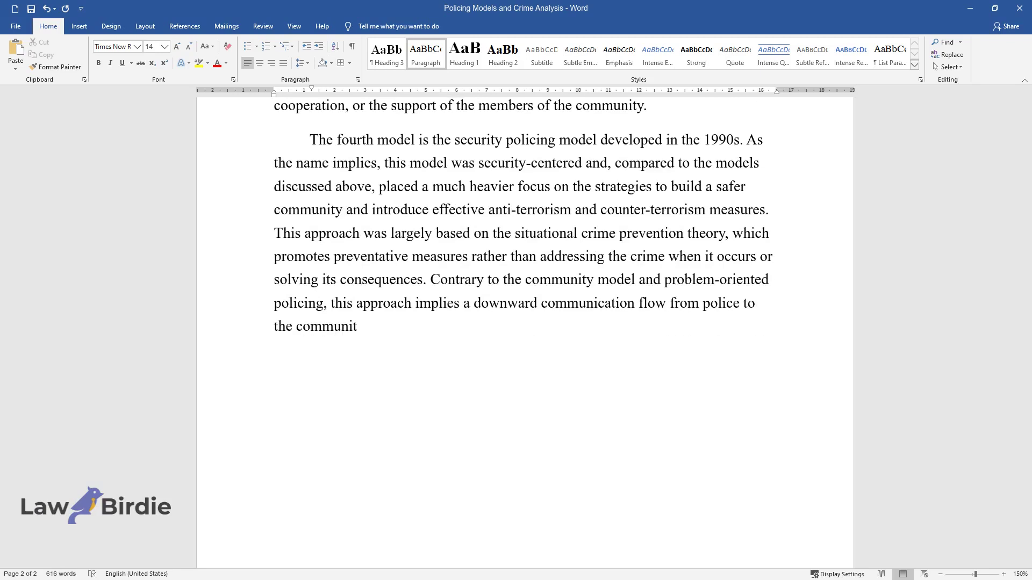
{"action": "type", "text": "y. This means that community involv"}
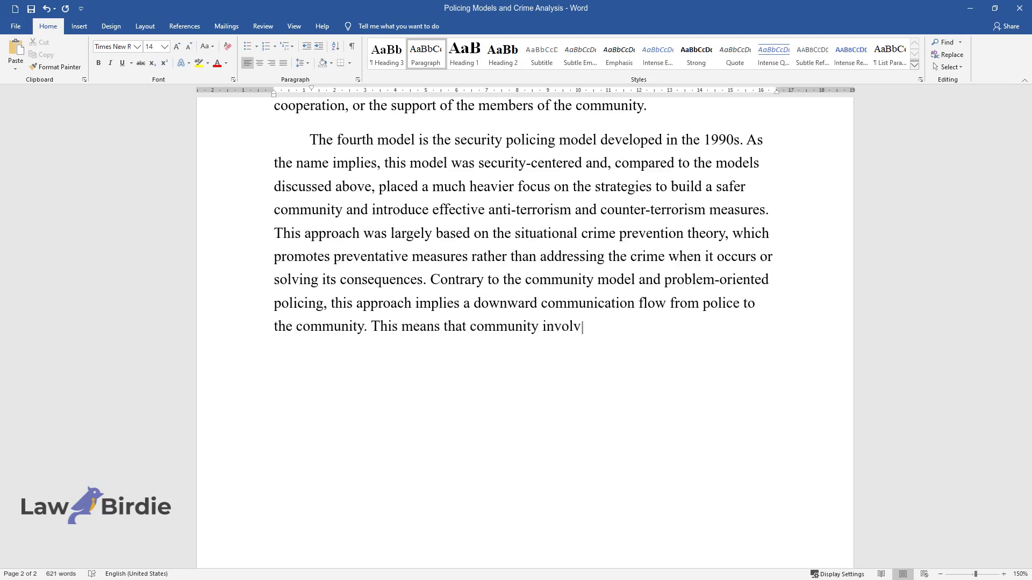
{"action": "type", "text": "ement was fully dependent on the th"}
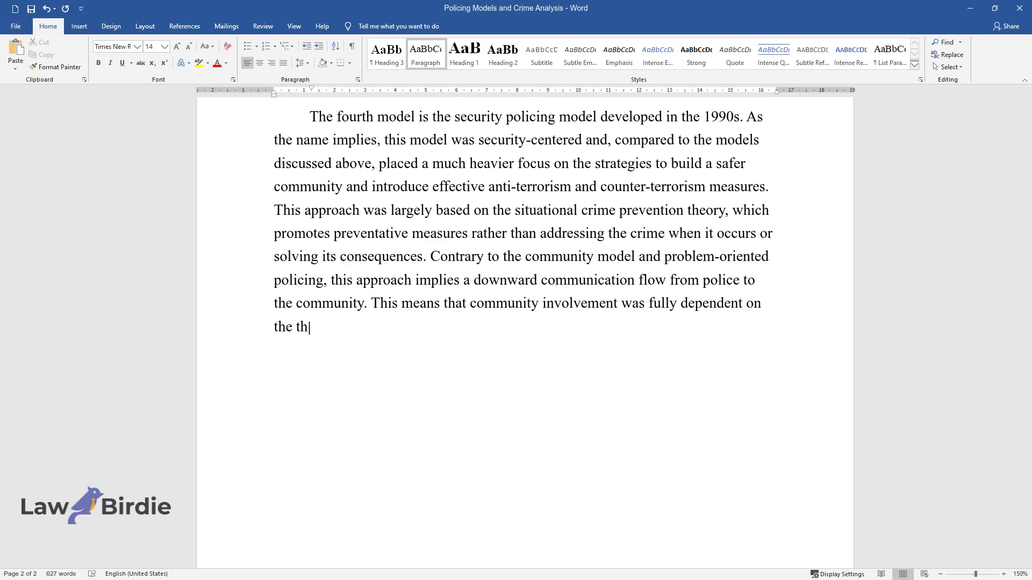
{"action": "type", "text": "reat at hand."}
{"action": "key", "text": "Return"}
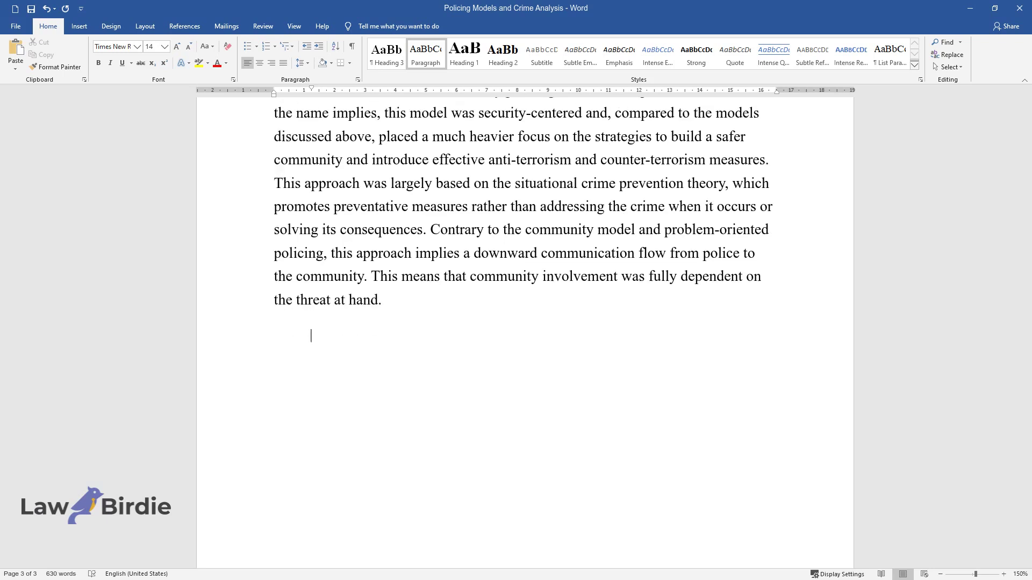
Step: Write the crime analysis paragraph ending 'significant growth throughout the 21st century.'
{"action": "type", "text": "Crime analysis is a hig"}
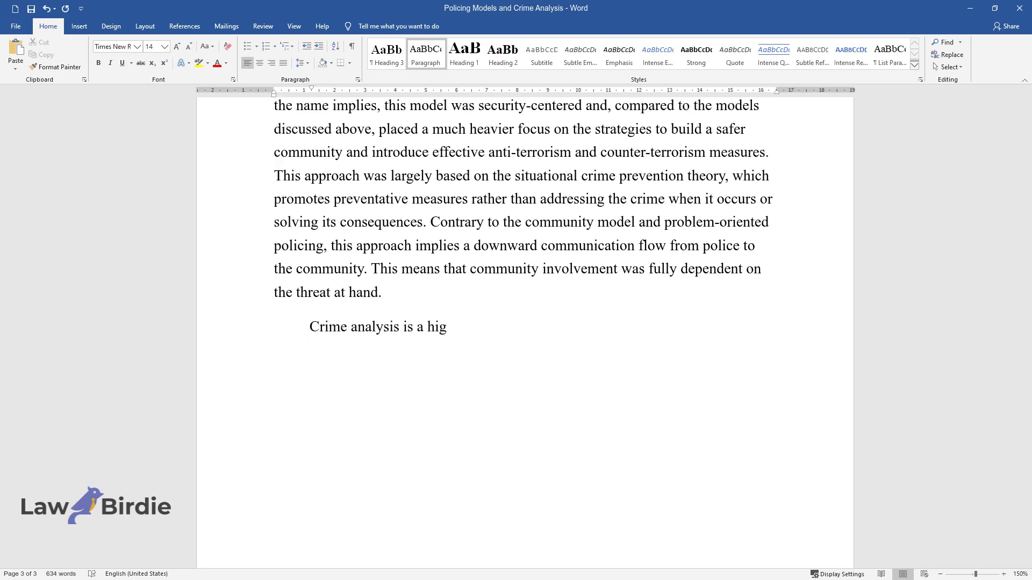
{"action": "type", "text": "hly important practice to discuss"}
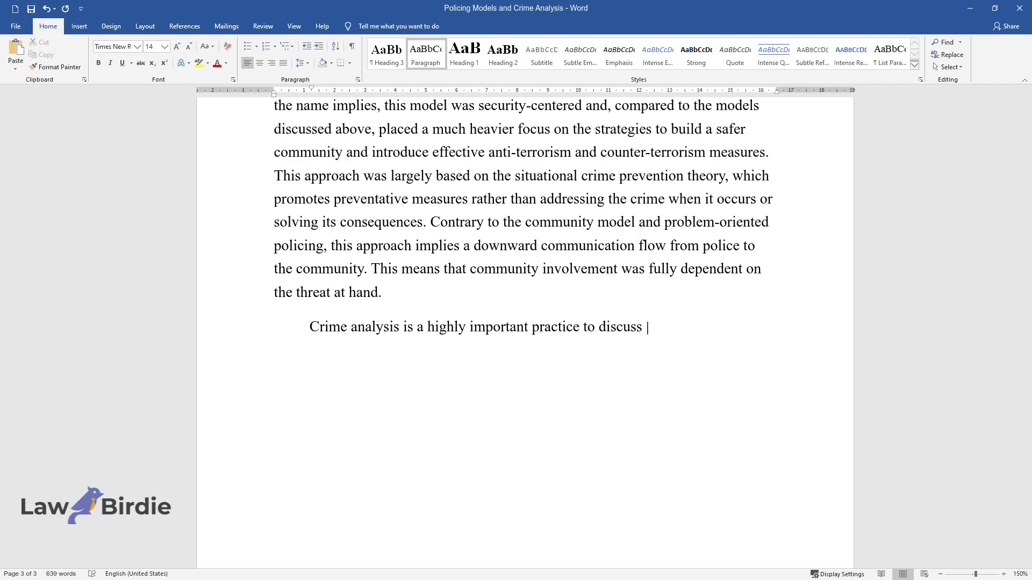
{"action": "type", "text": " in relation to the models of poli"}
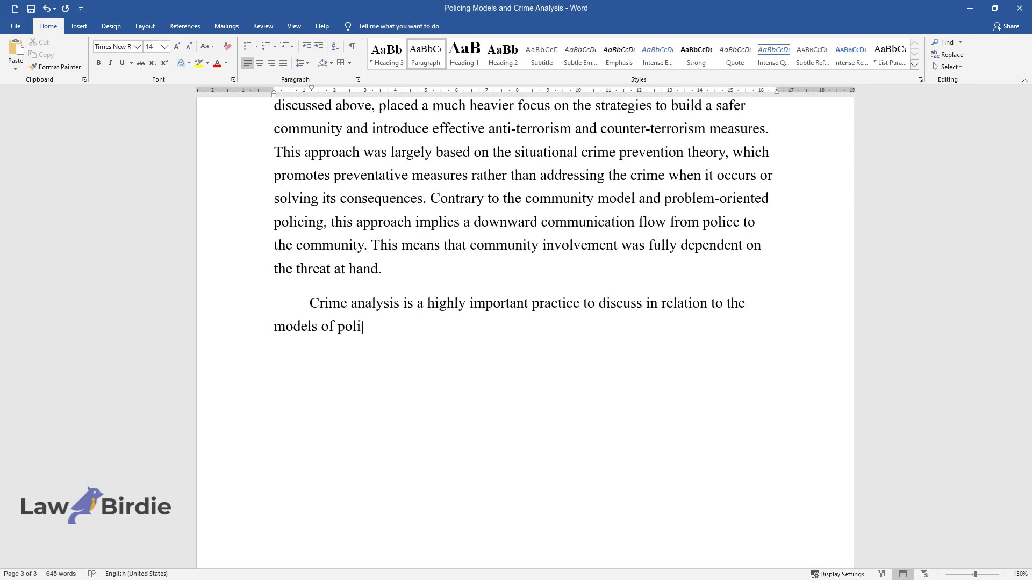
{"action": "type", "text": "cing. First mentioned and defined i"}
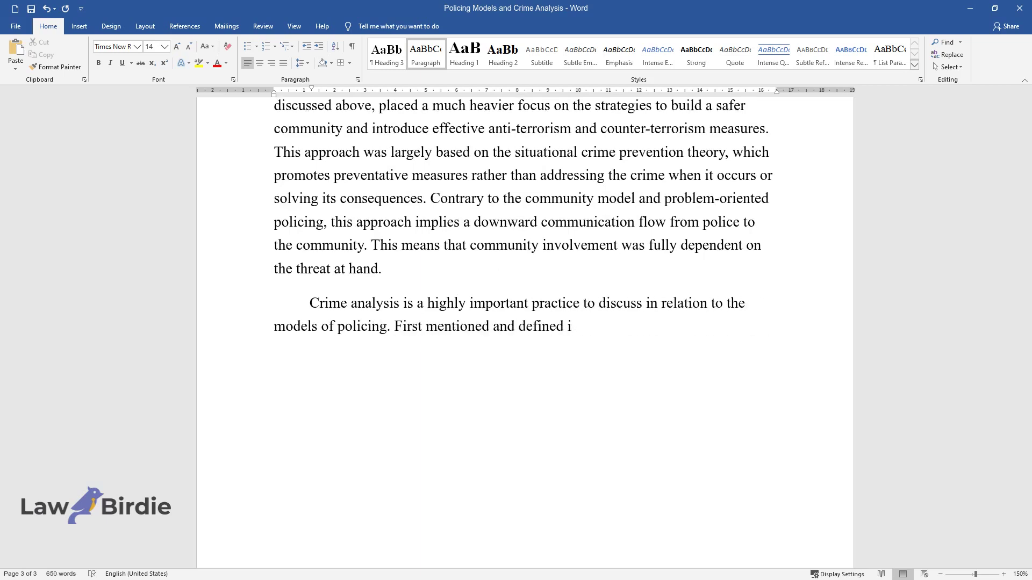
{"action": "type", "text": "n Wilson's Police Administration i"}
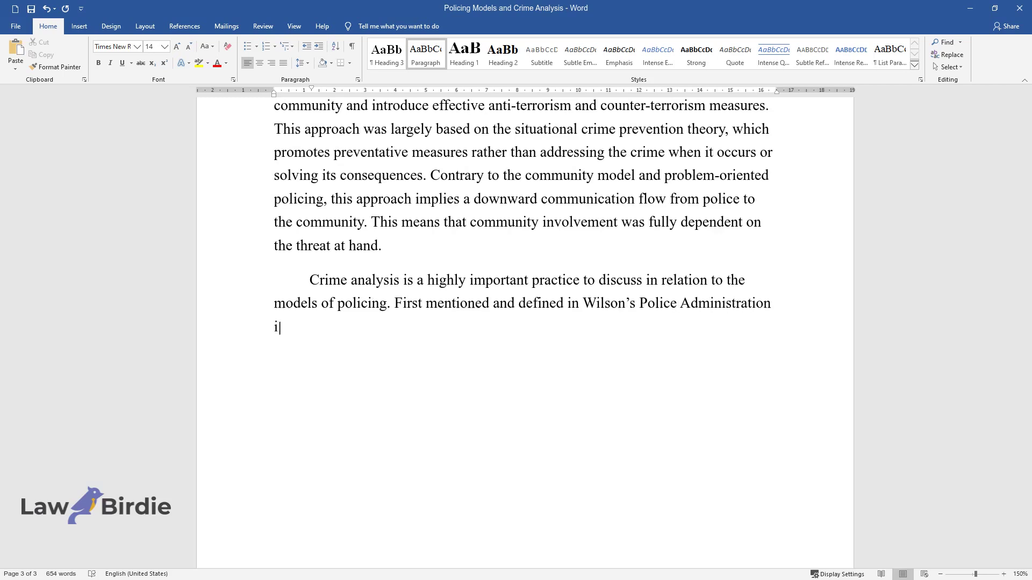
{"action": "type", "text": "n the early 1960s, crime analysis "}
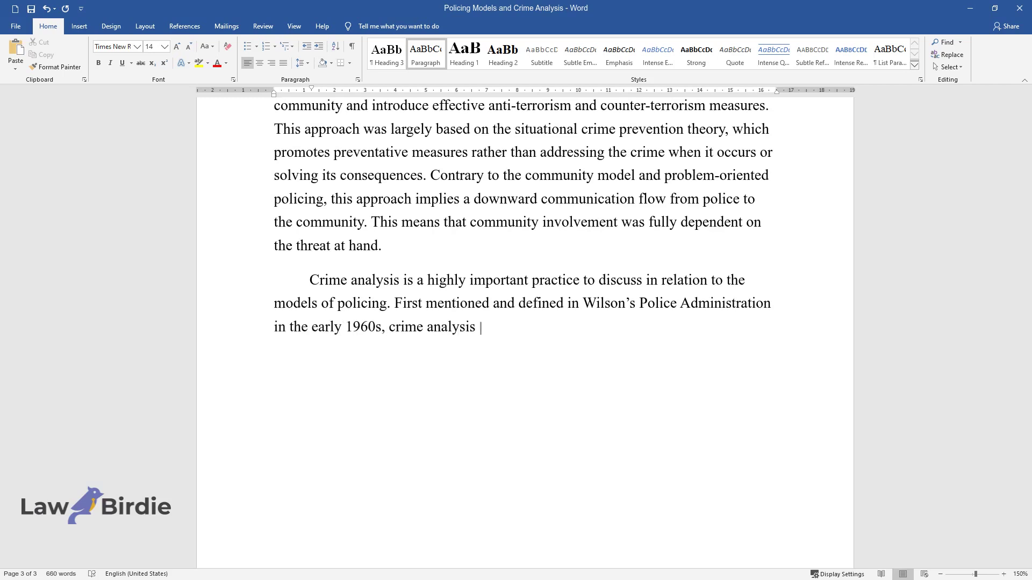
{"action": "type", "text": "has been a practice of major significance ever sin"}
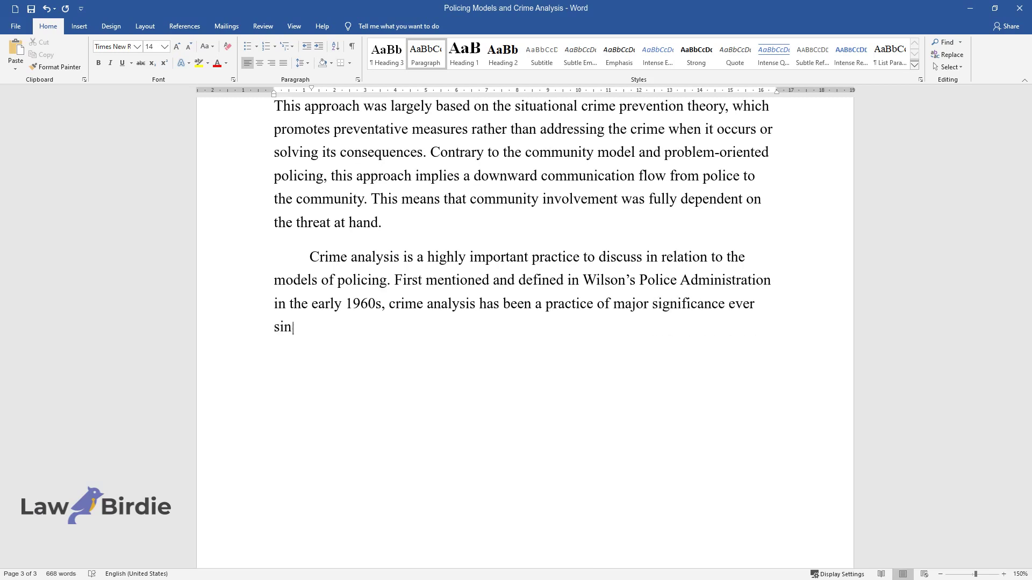
{"action": "type", "text": "ce. It received a particular “rene"}
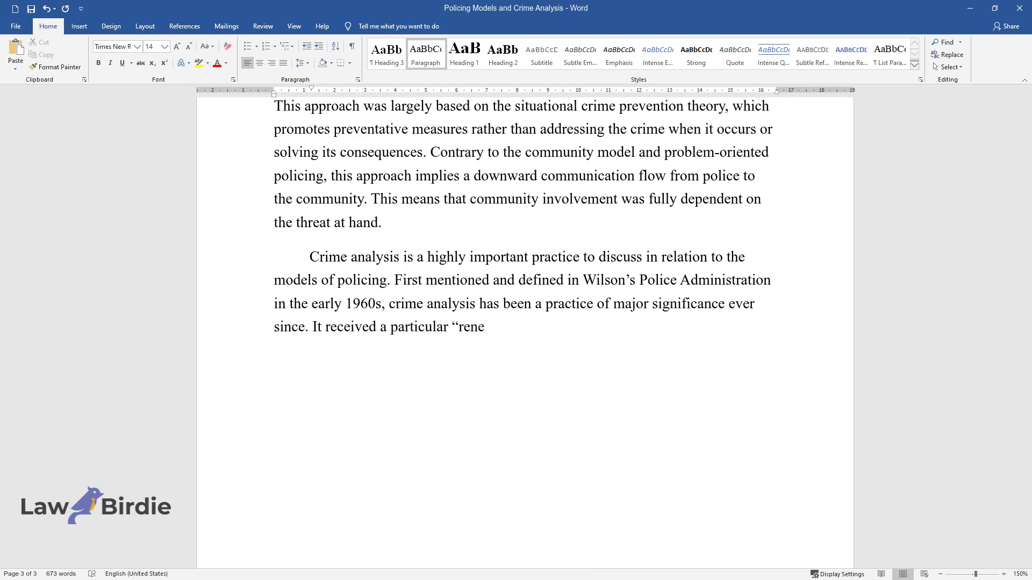
{"action": "type", "text": "ar \"renewed interest\" at the time when problem-ori"}
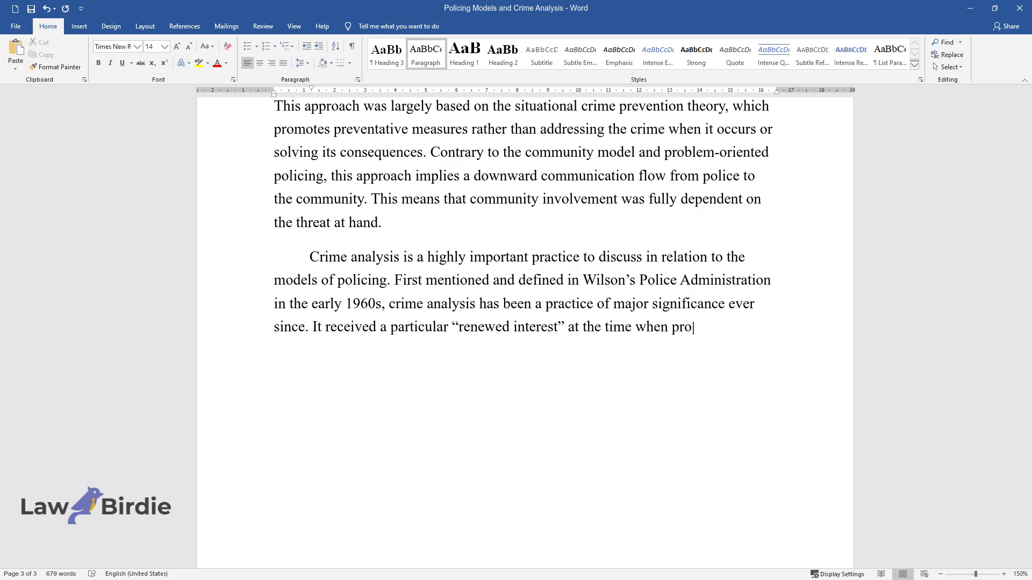
{"action": "type", "text": "ented policing was emergin"}
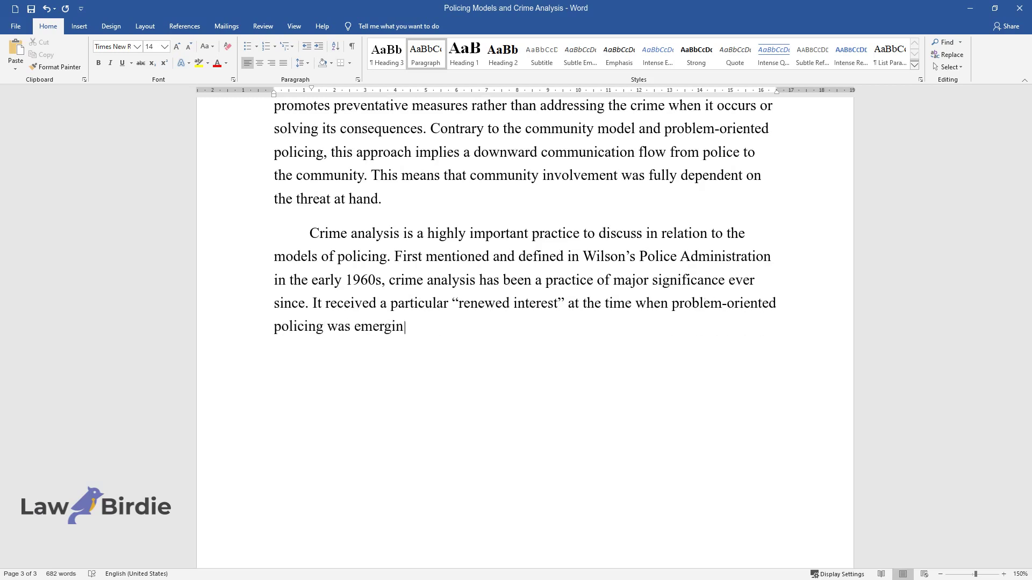
{"action": "type", "text": "g as the main approach used in pol"}
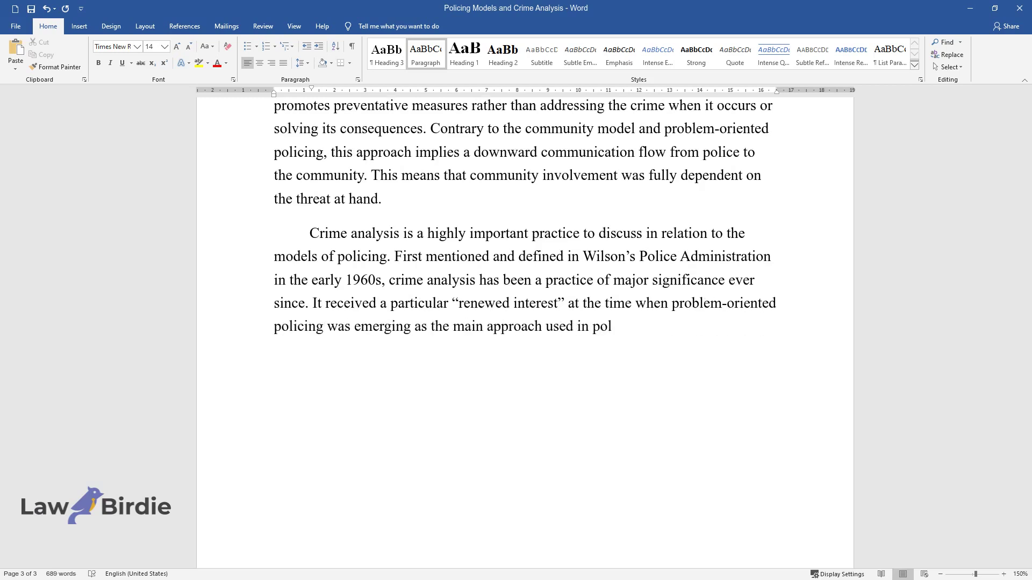
{"action": "type", "text": "ice agencies. This is due to the fact that crime analysis pr"}
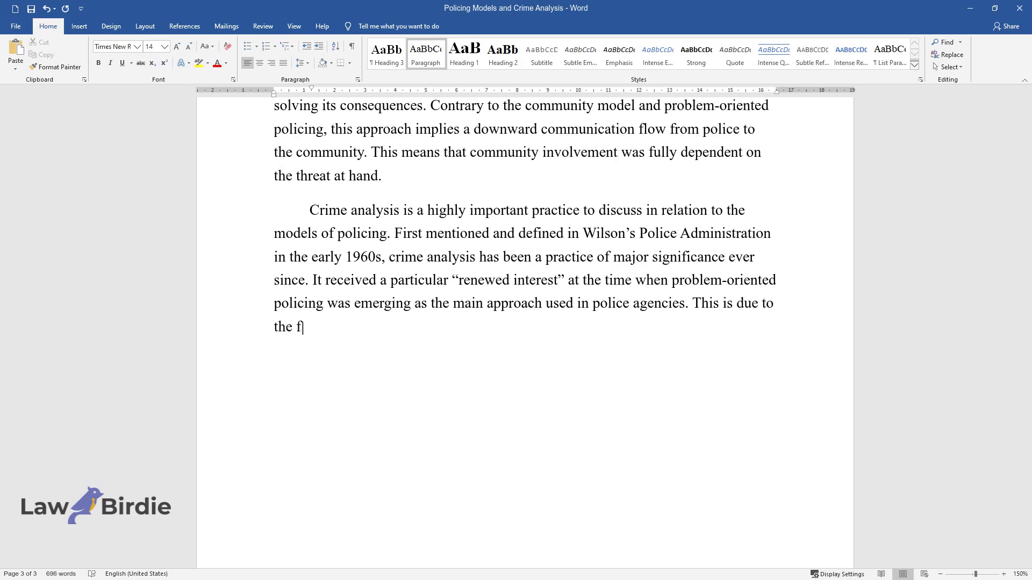
{"action": "type", "text": "ovides a"}
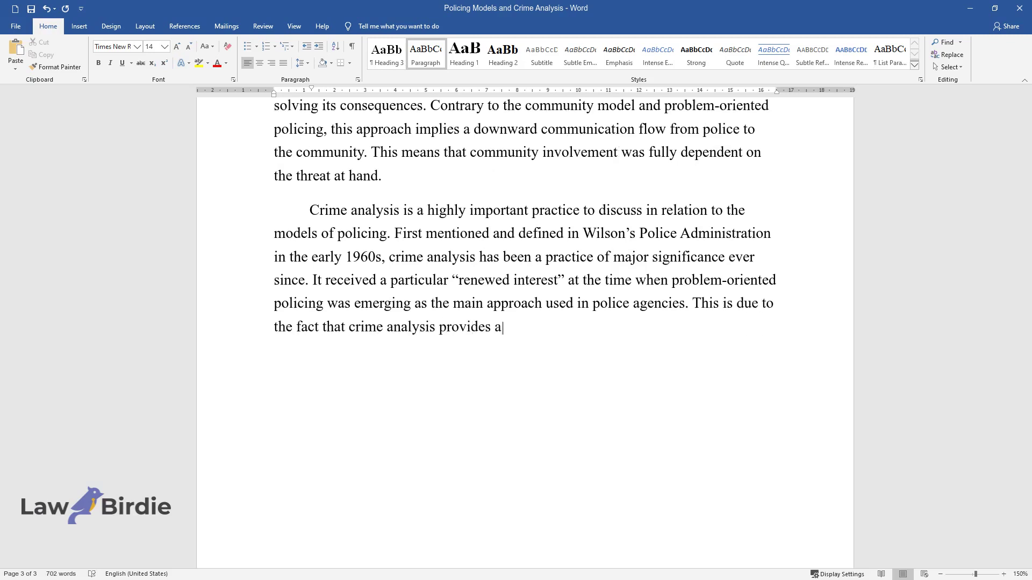
{"action": "type", "text": " broader understanding of crime as"}
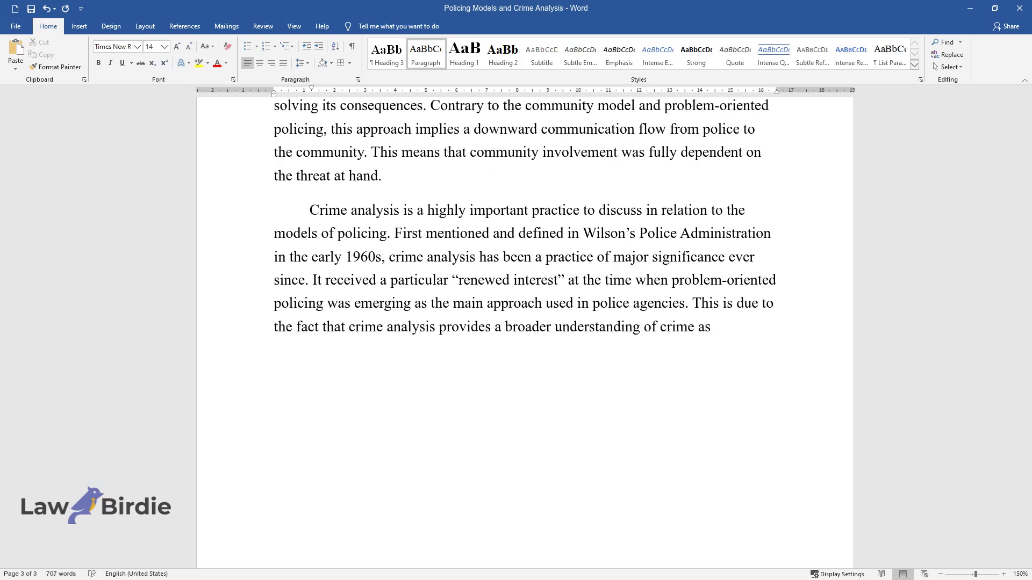
{"action": "type", "text": " a problem rather than “focusing "}
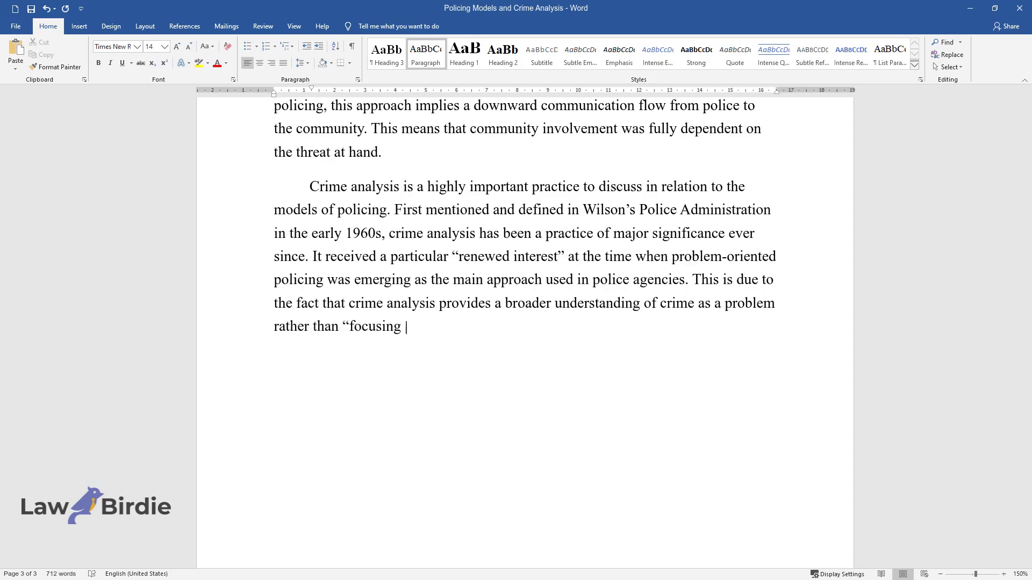
{"action": "type", "text": "on individual incidents.”Since ef"}
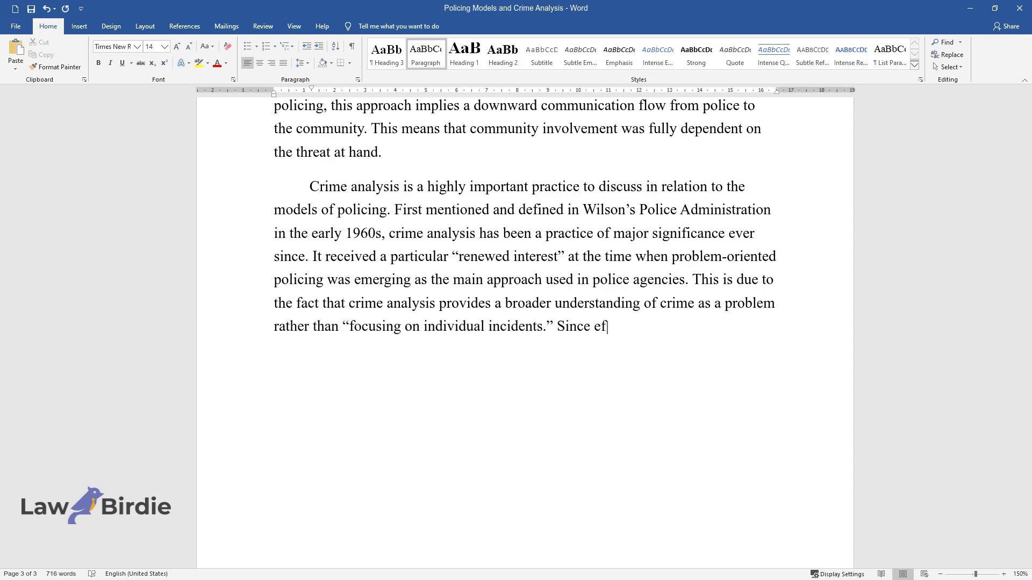
{"action": "type", "text": "fective crime prevention is the ma"}
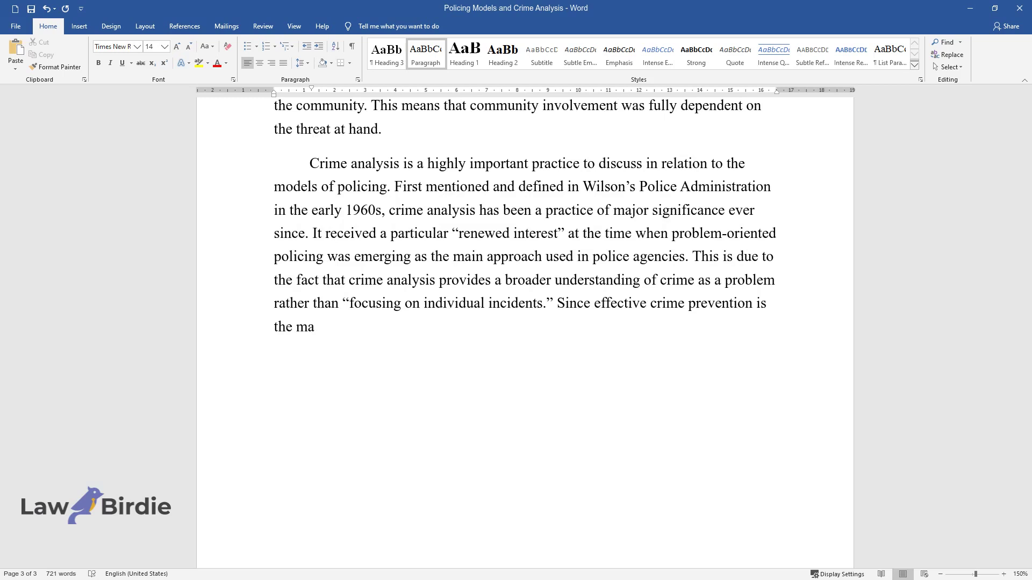
{"action": "type", "text": "in goal of problem-oriented polici"}
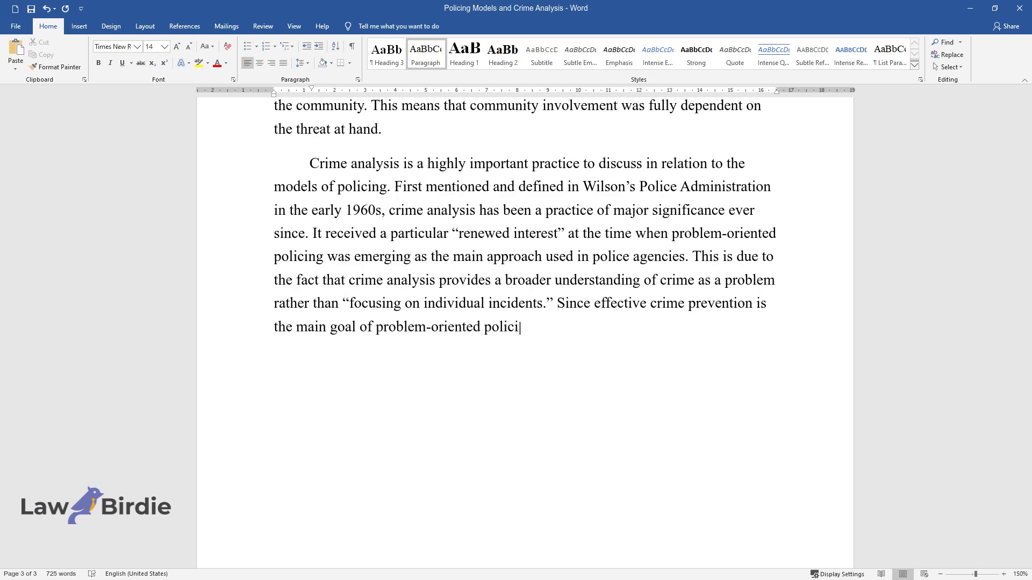
{"action": "type", "text": "ng, this model can benefit most fr"}
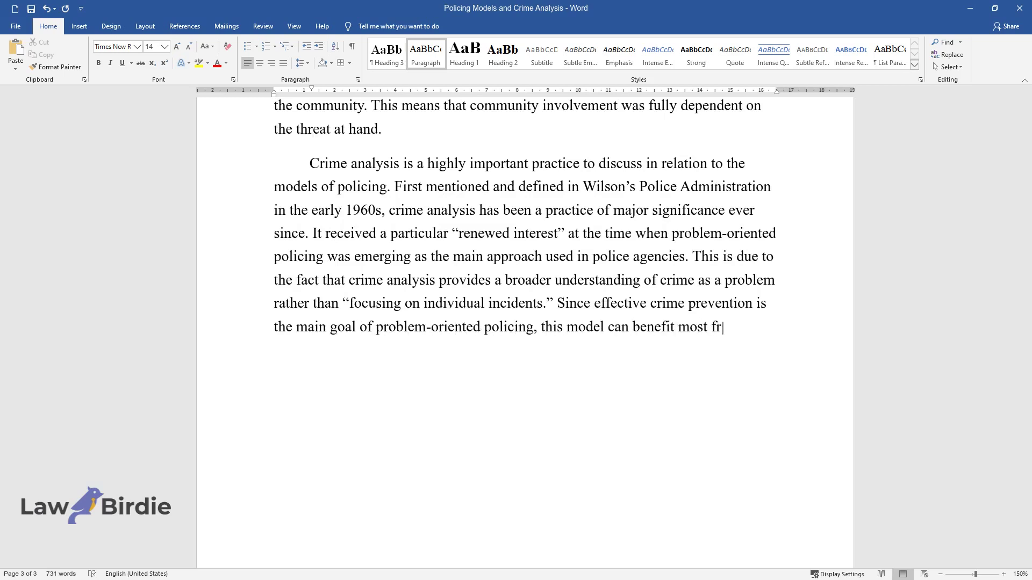
{"action": "type", "text": "om crime analysis practices. The s"}
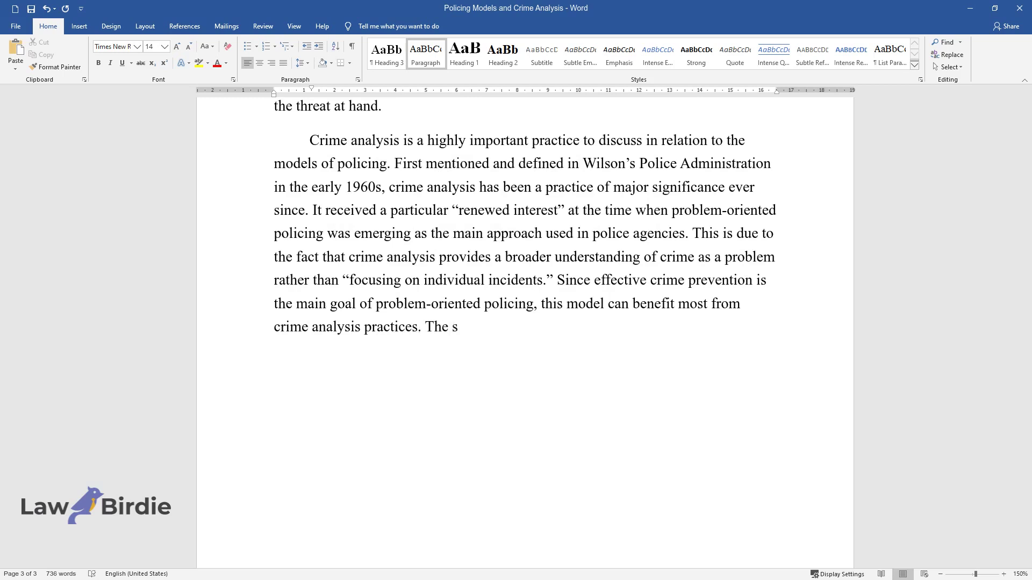
{"action": "type", "text": "econd model of policing that benef"}
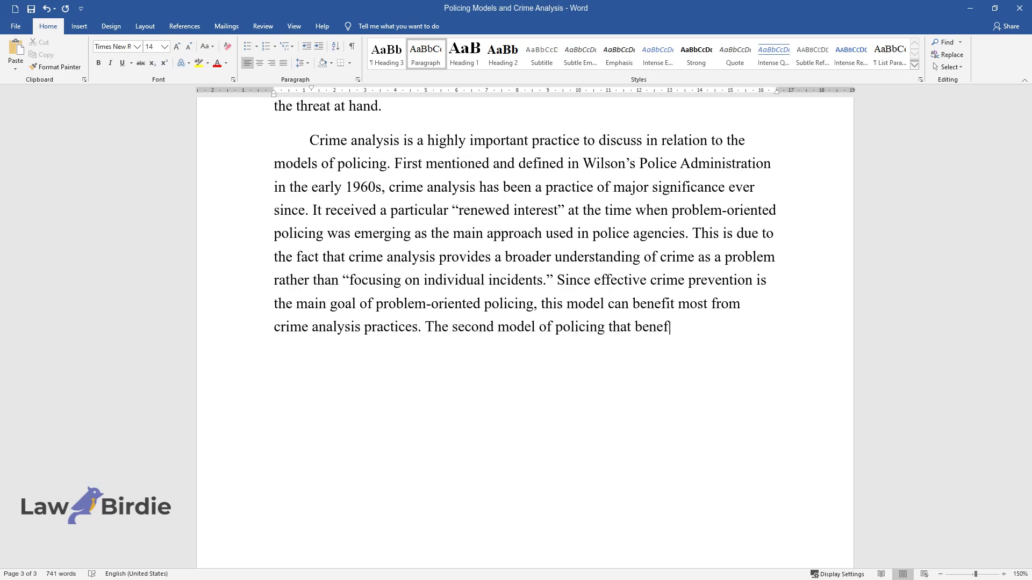
{"action": "type", "text": "its from crime analysis the most i"}
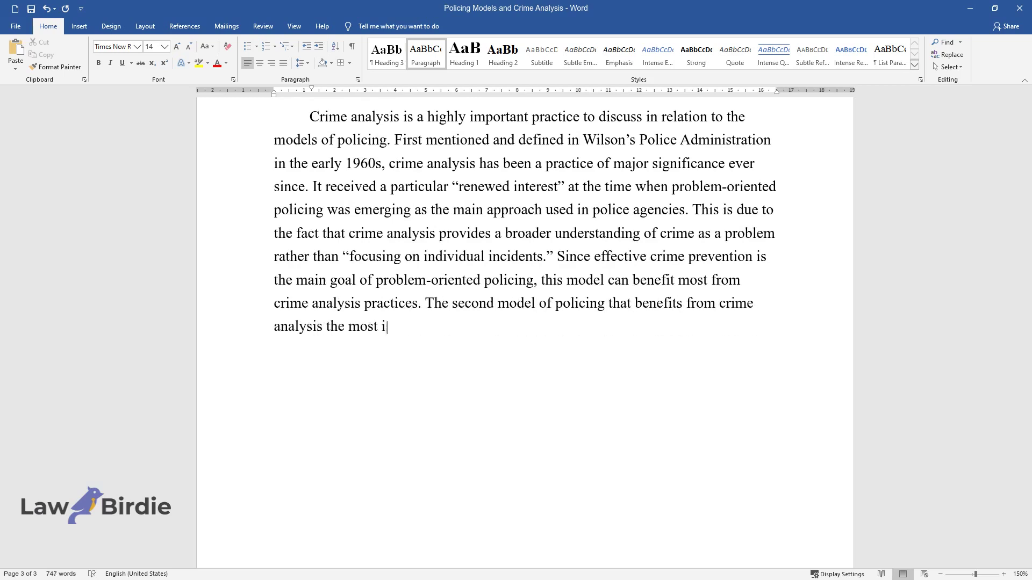
{"action": "type", "text": "s security policing. Being a relat"}
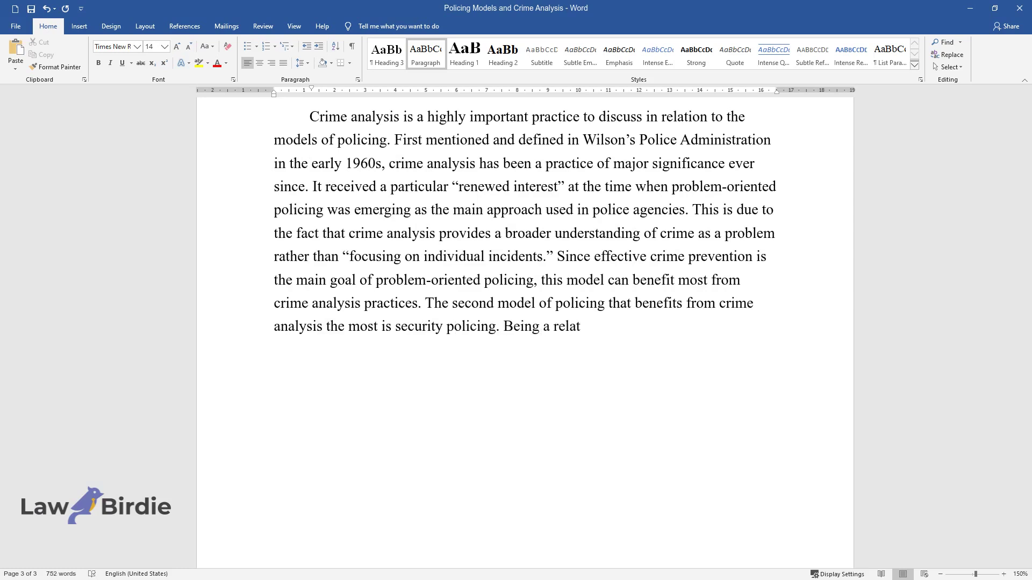
{"action": "type", "text": "ively recent model, it involves the widesp"}
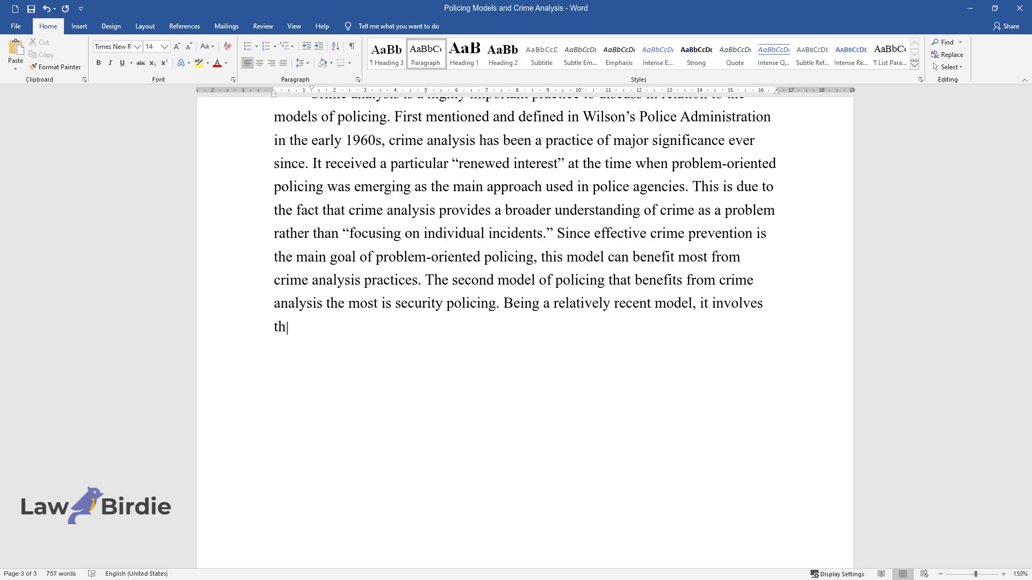
{"action": "type", "text": "read use of technological "}
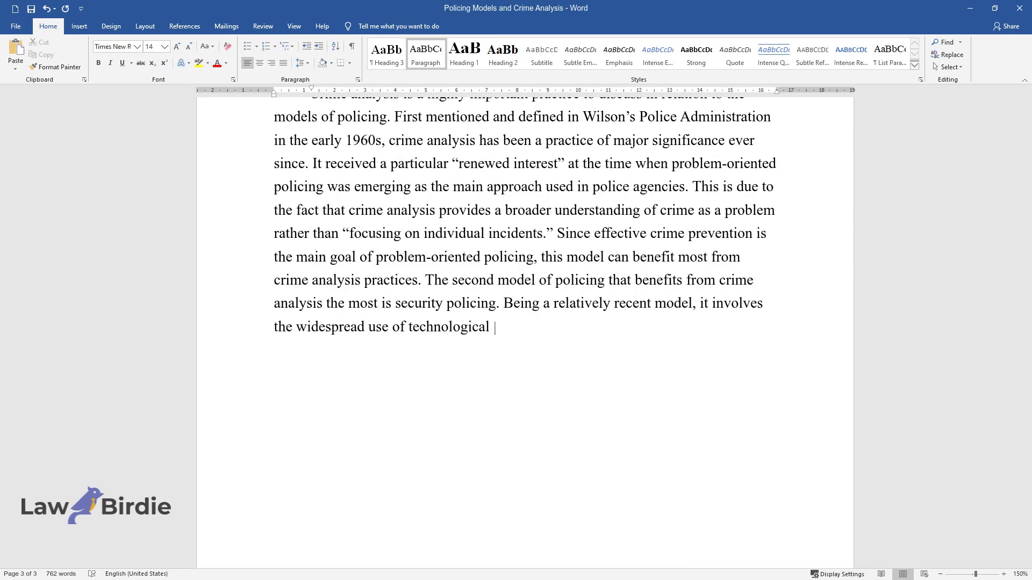
{"action": "type", "text": "advancements. These are now assoc"}
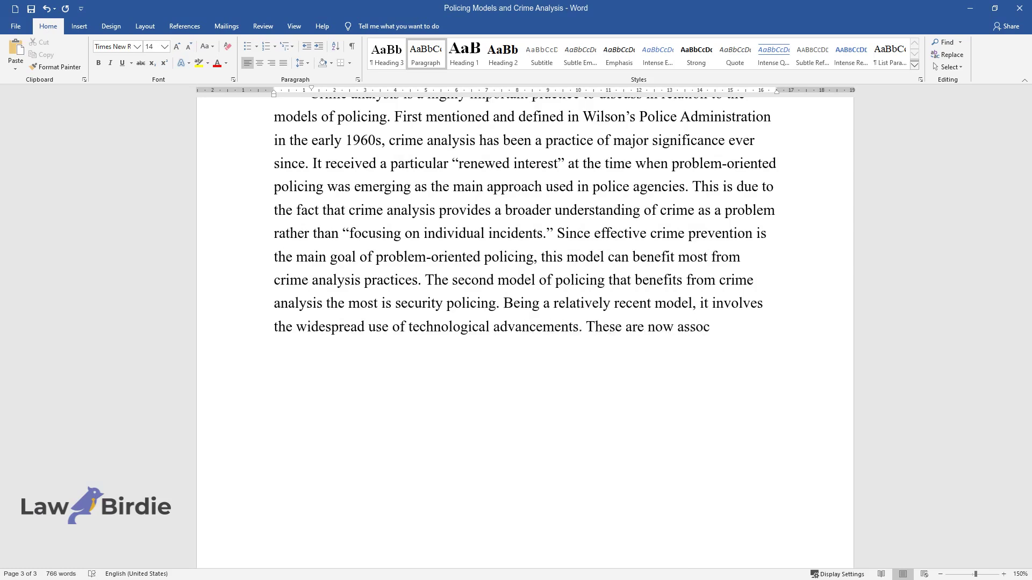
{"action": "type", "text": "iated with both criminal activitie"}
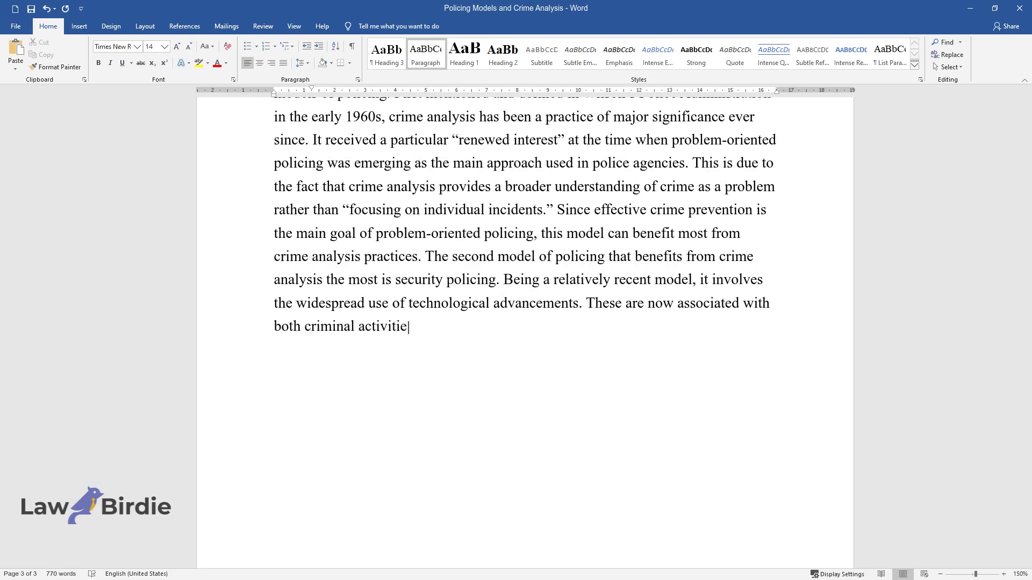
{"action": "type", "text": "s and new possibilities for preven"}
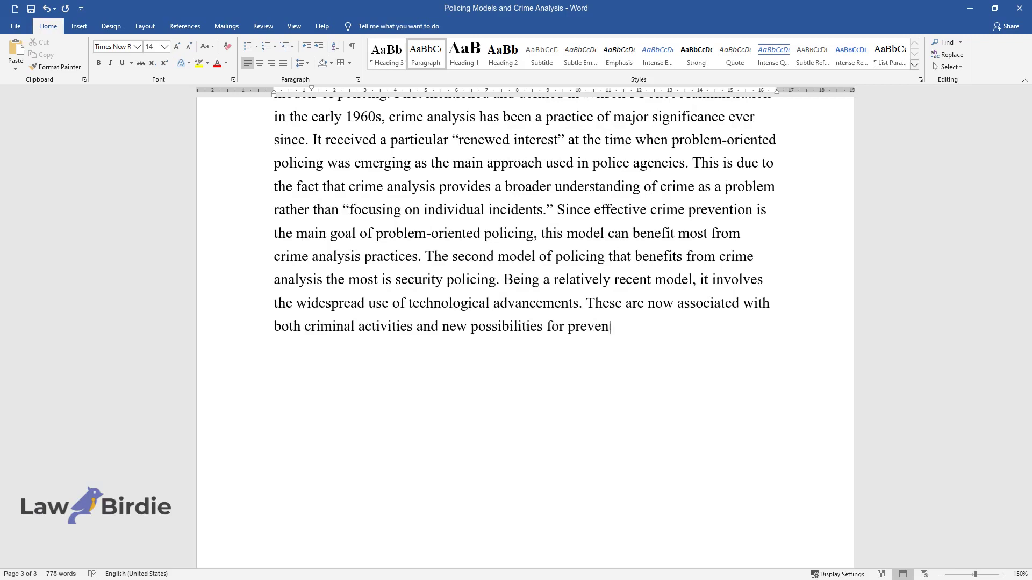
{"action": "type", "text": "ting such misuse of information technologi"}
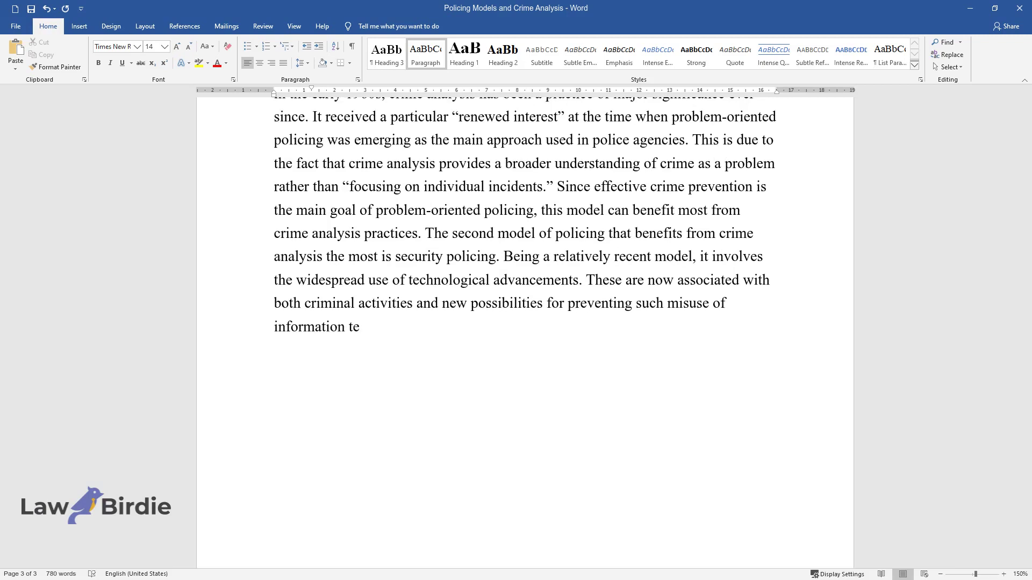
{"action": "type", "text": "es. Consequently, crime an"}
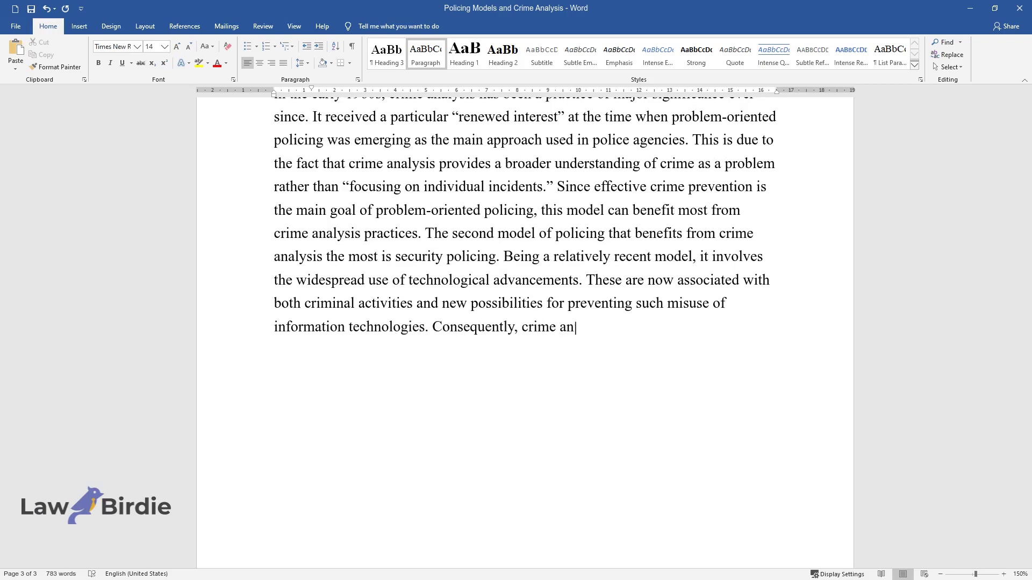
{"action": "type", "text": "alysis has also seen significant g"}
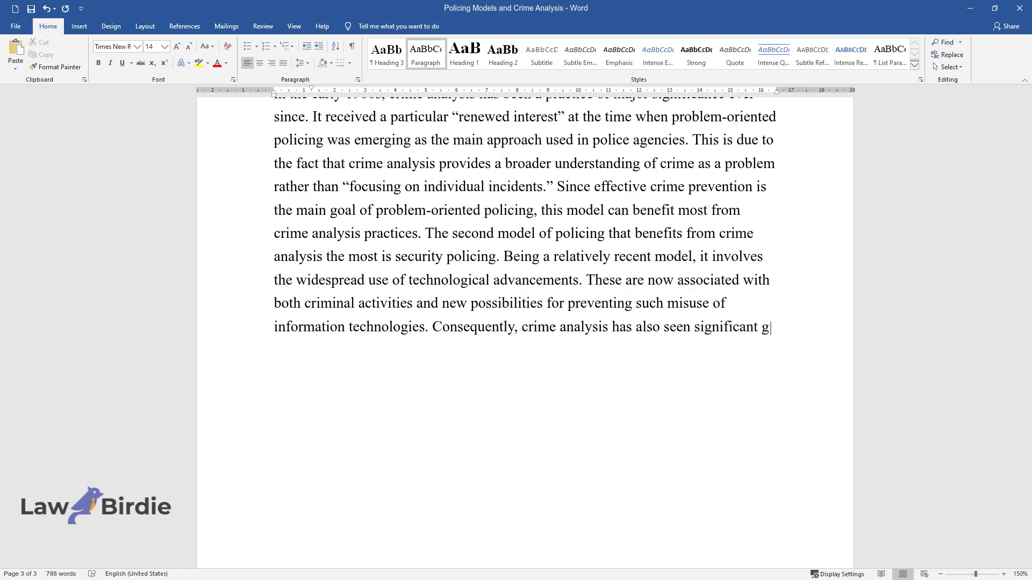
{"action": "type", "text": "rowth throughout the 21st century."}
Step: Add the concluding paragraph beginning 'It can be concluded that all policing models of the past…'
{"action": "key", "text": "Return"}
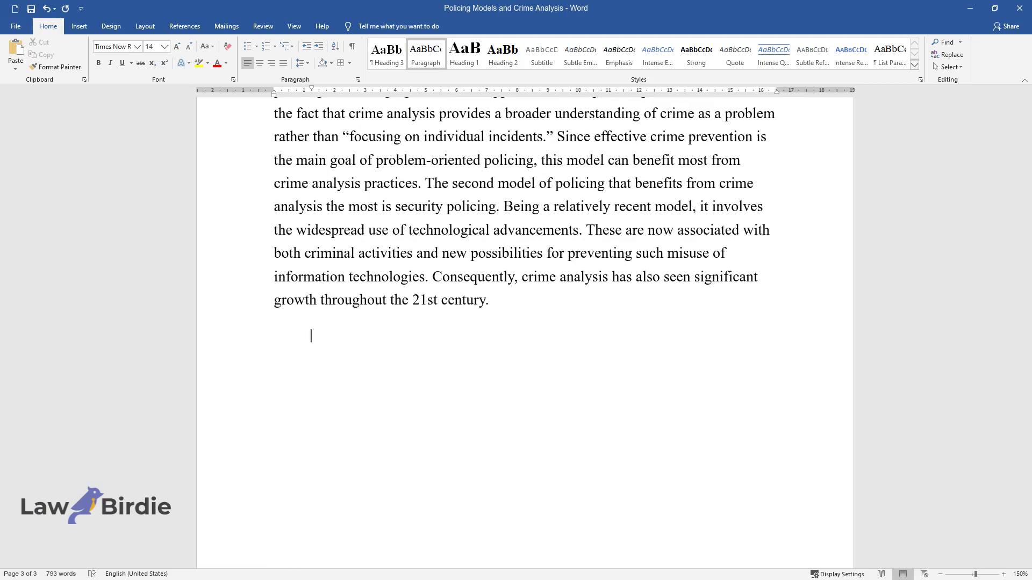
{"action": "type", "text": "It can be con"}
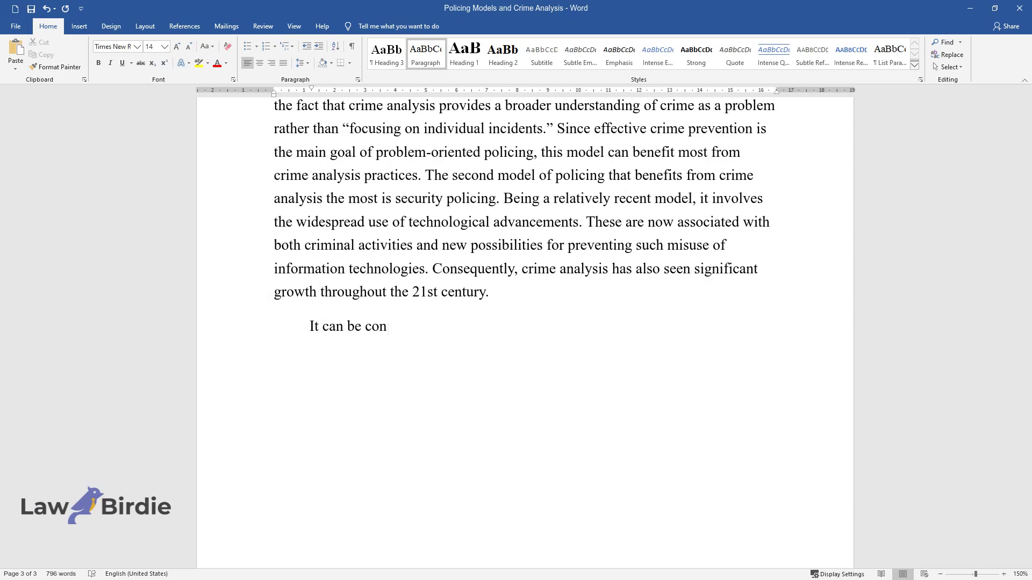
{"action": "type", "text": "cluded that all policing models of "}
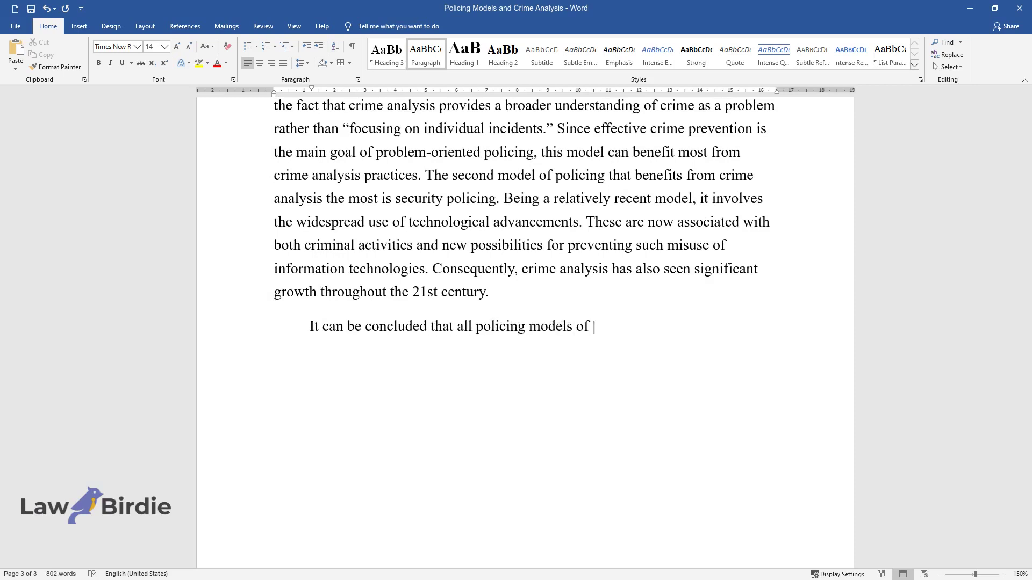
{"action": "type", "text": "the past have helped to develop a "}
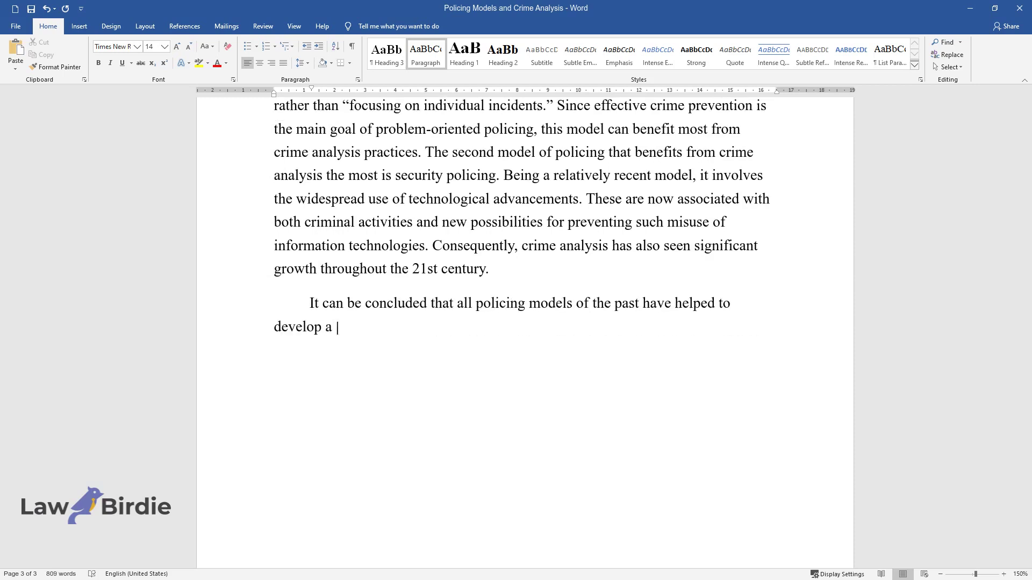
{"action": "type", "text": "better policing system. Although a"}
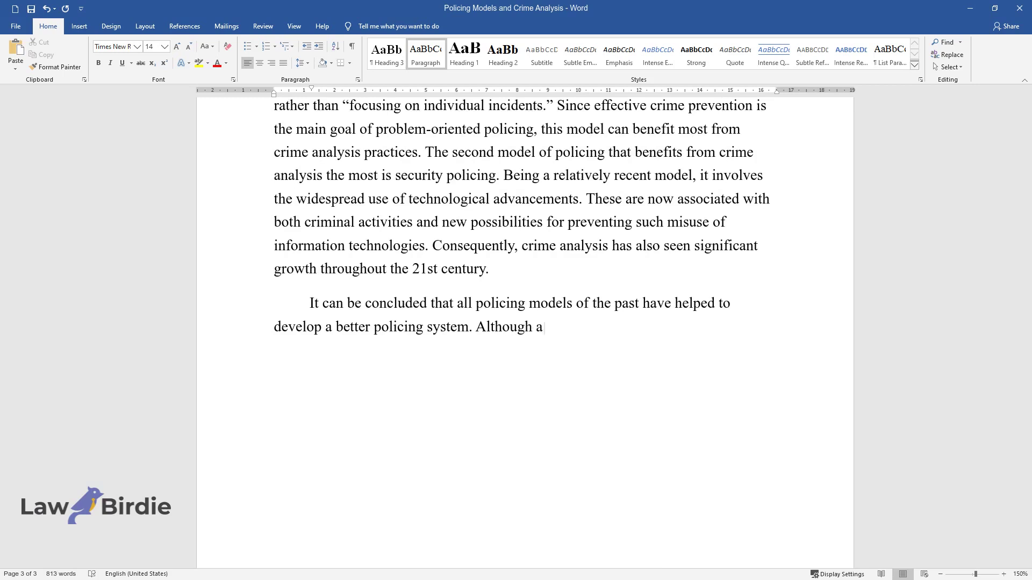
{"action": "type", "text": "ll models have advantages and disad"}
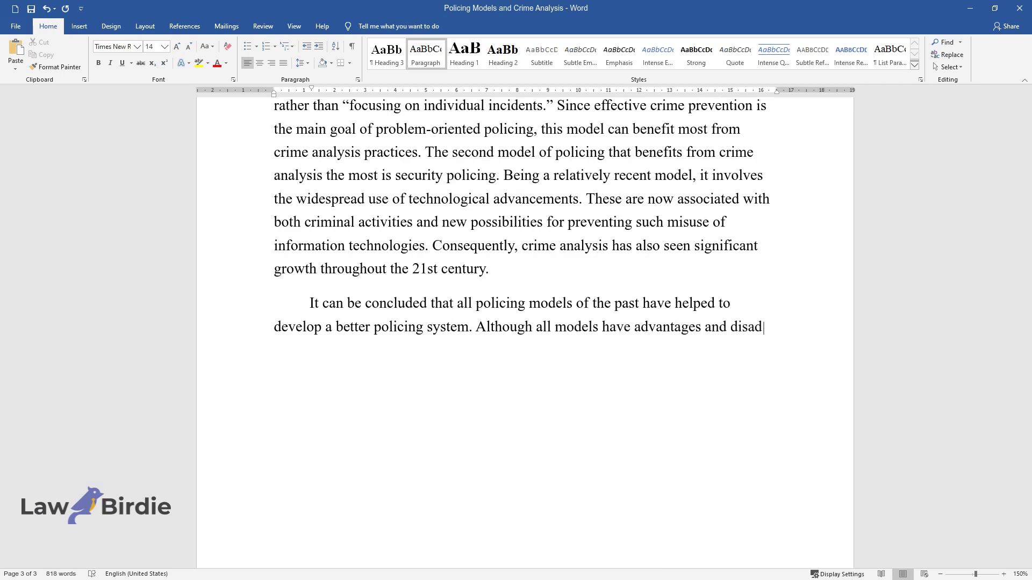
{"action": "type", "text": "vantages, analyzing them will allow"}
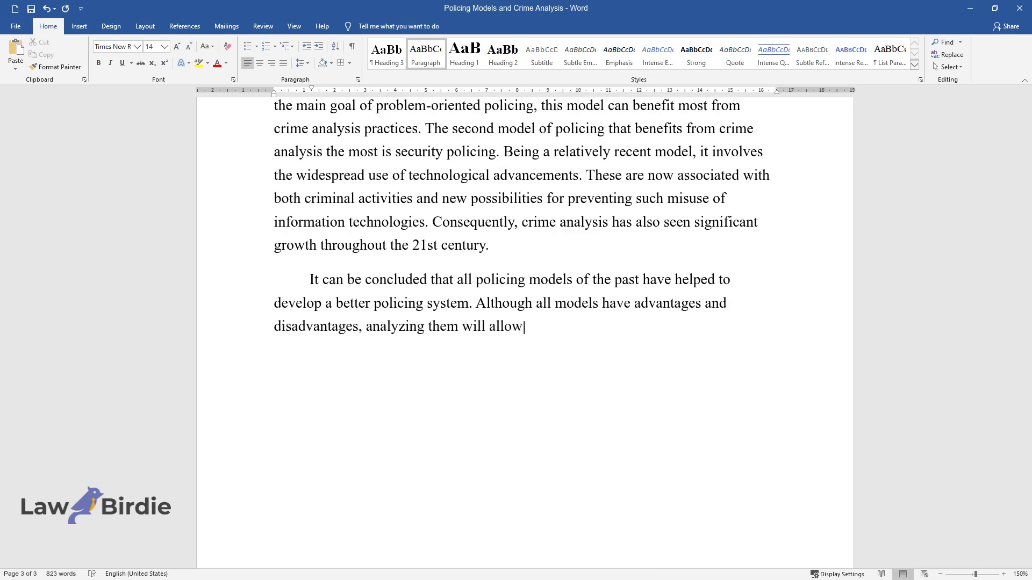
{"action": "type", "text": " to development of strategies and "}
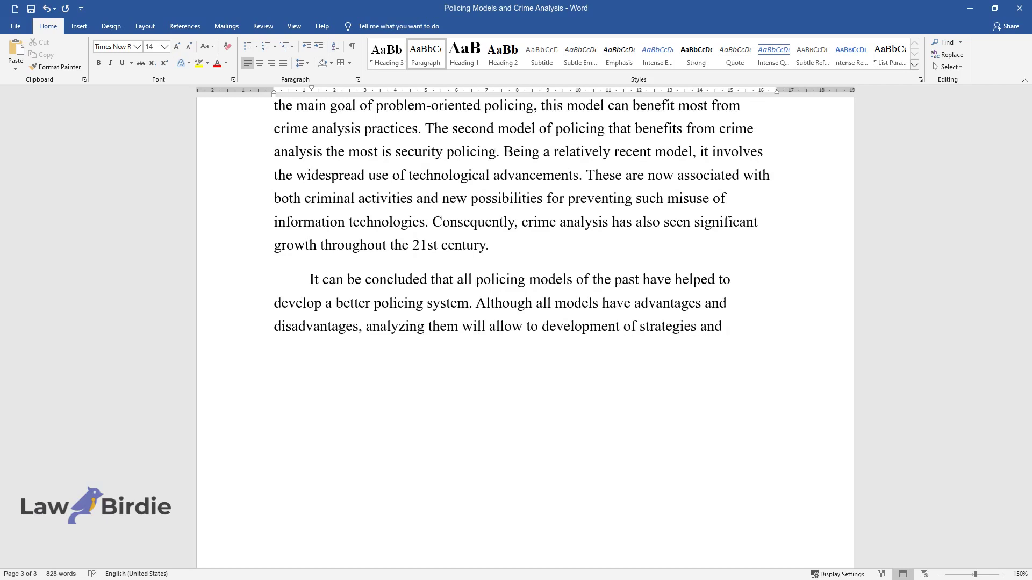
{"action": "type", "text": "approaches used in police agencies "}
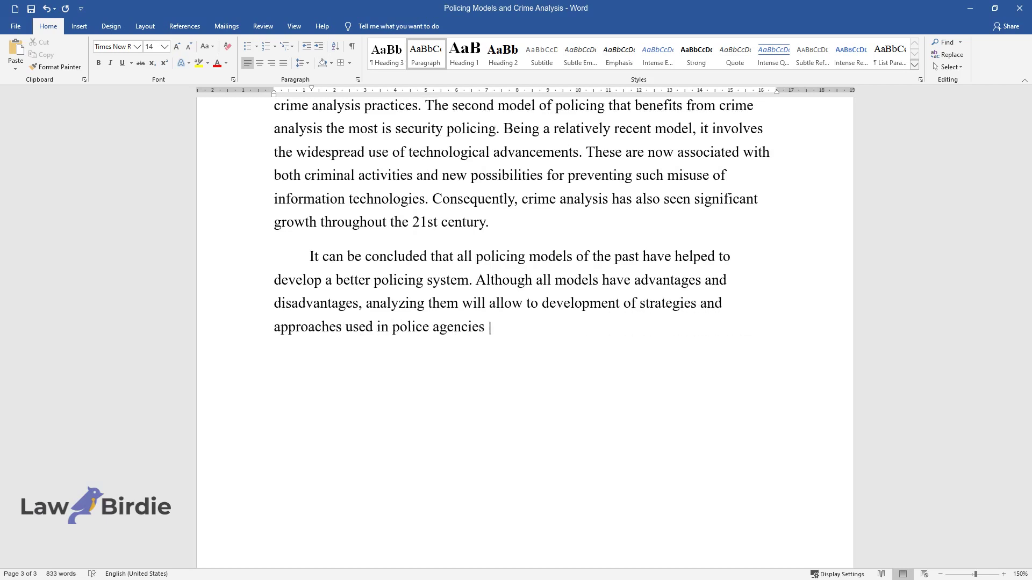
{"action": "type", "text": "today. To ensure effective crime p"}
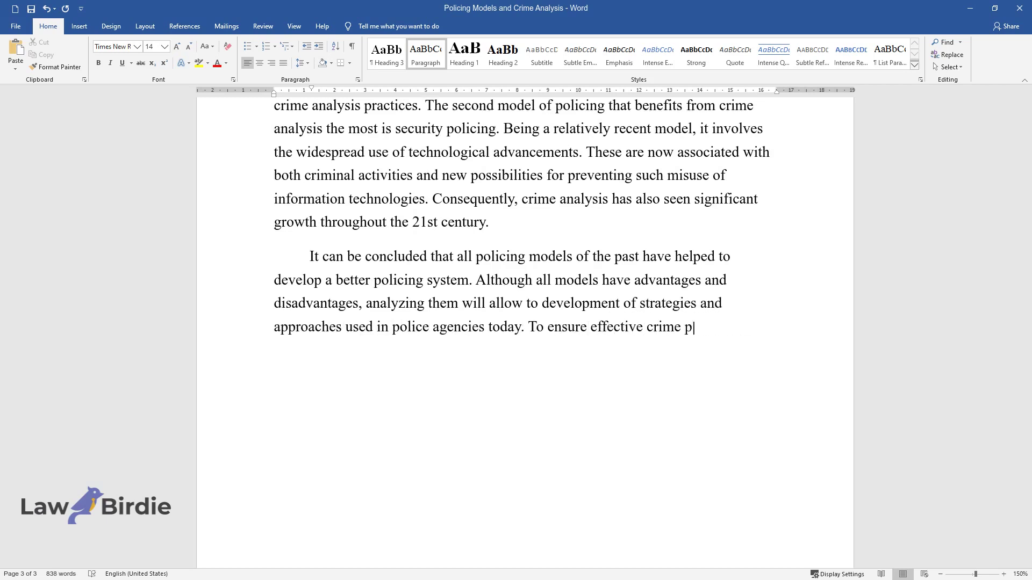
{"action": "type", "text": "revention, it is essential to imple"}
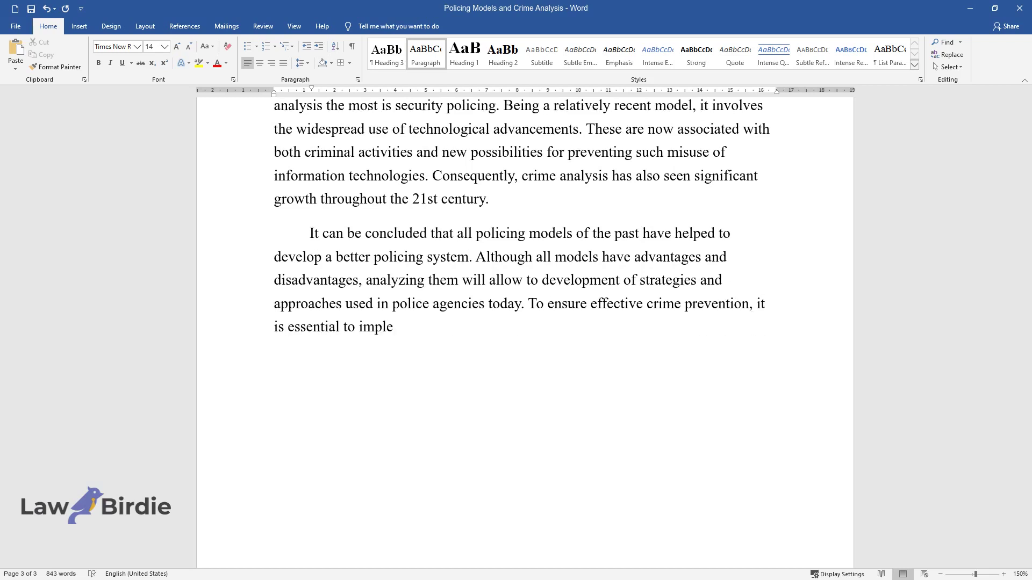
{"action": "type", "text": "ment crime analysis practices. Pro"}
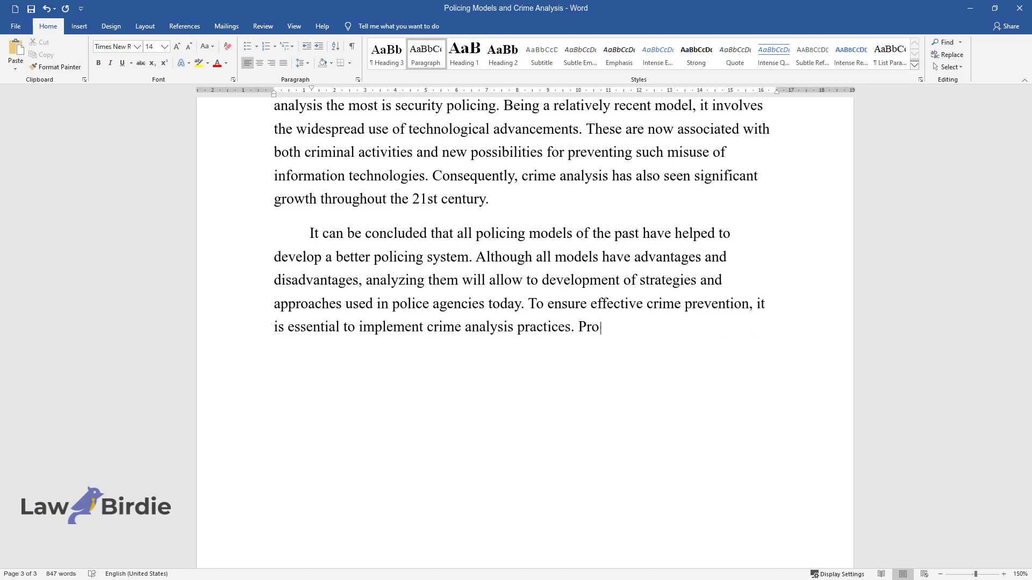
{"action": "type", "text": "blem-oriented policing and security"}
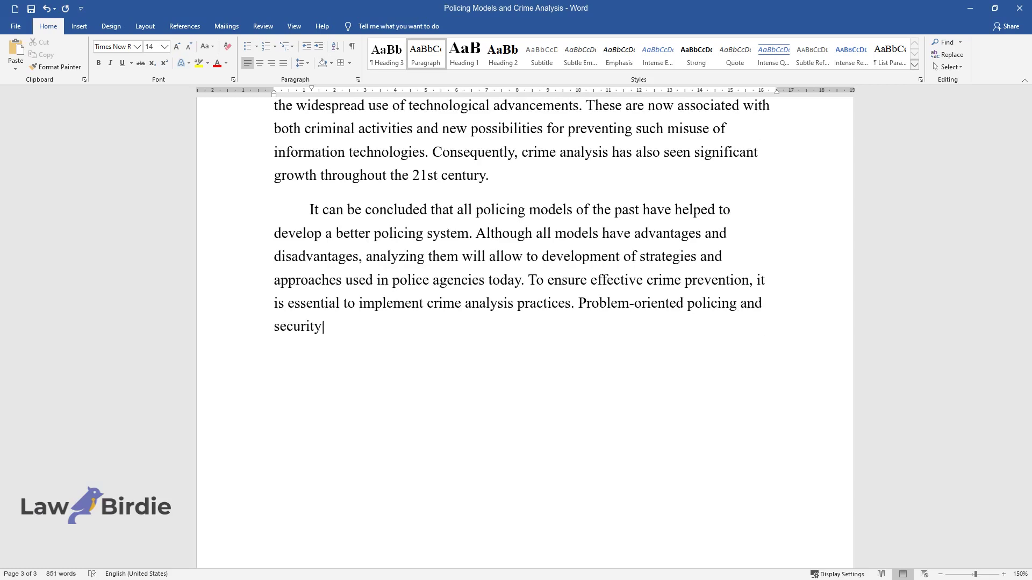
{"action": "type", "text": " policing are arguably two models"}
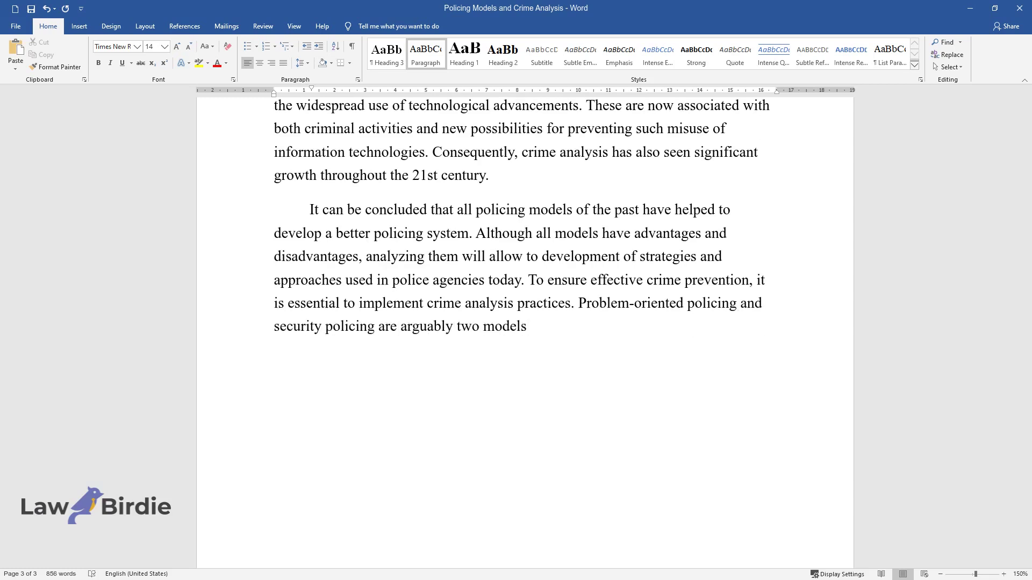
{"action": "type", "text": " that can benefit most from crime an"}
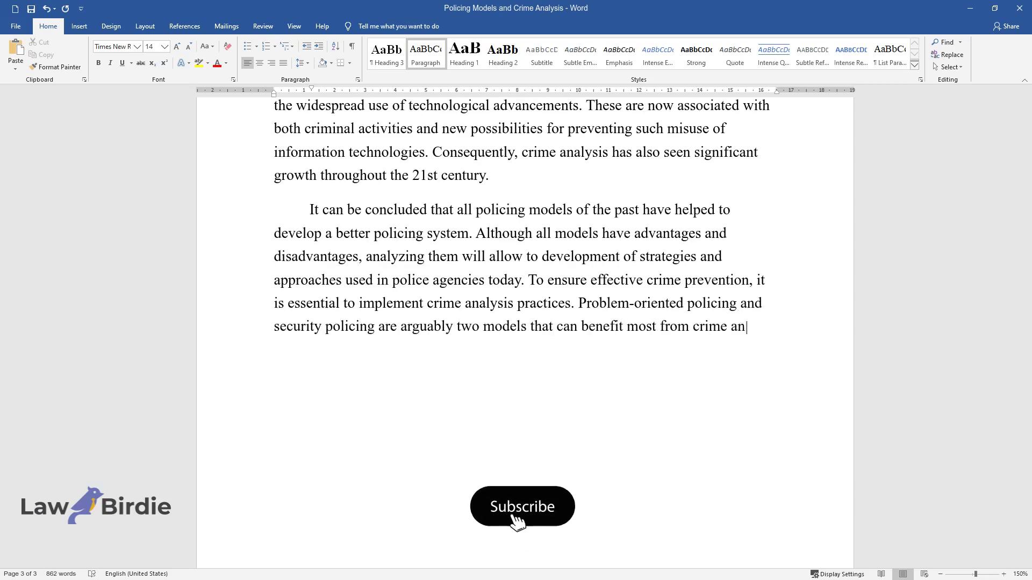
{"action": "type", "text": "alysis, as this practice focuses o"}
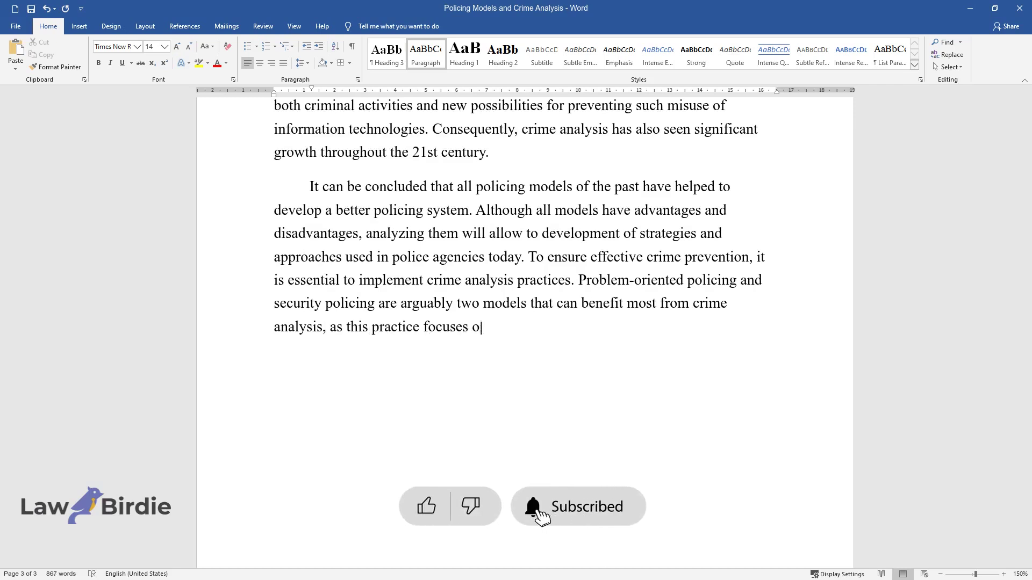
{"action": "type", "text": "n preventing the problem and is con"}
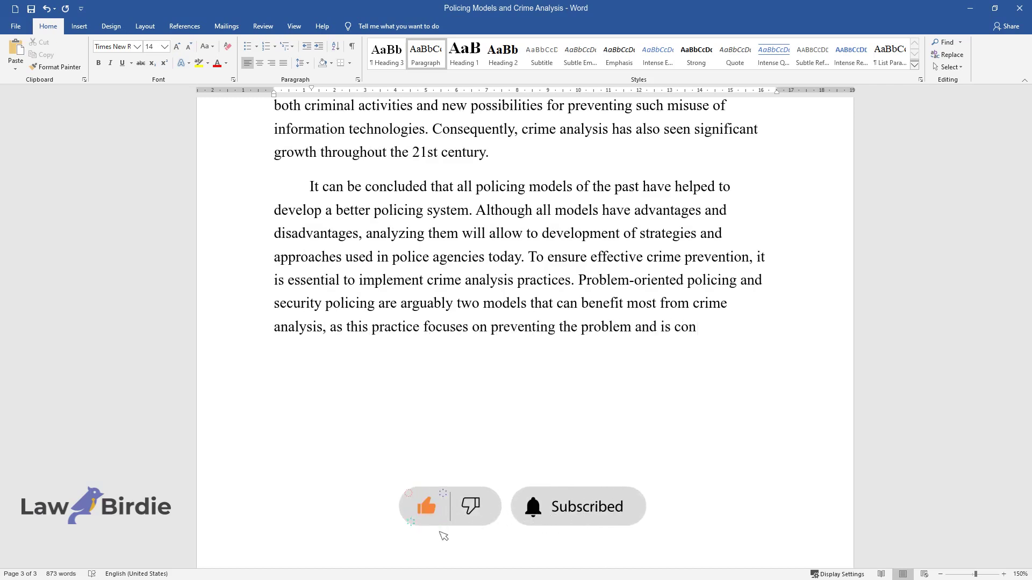
{"action": "type", "text": "stantly improving due to technolog"}
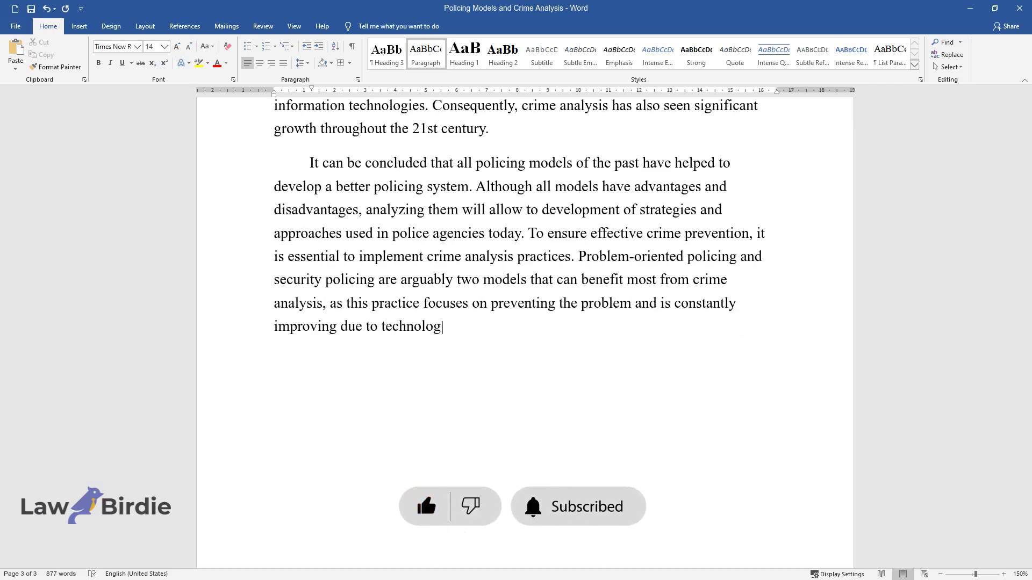